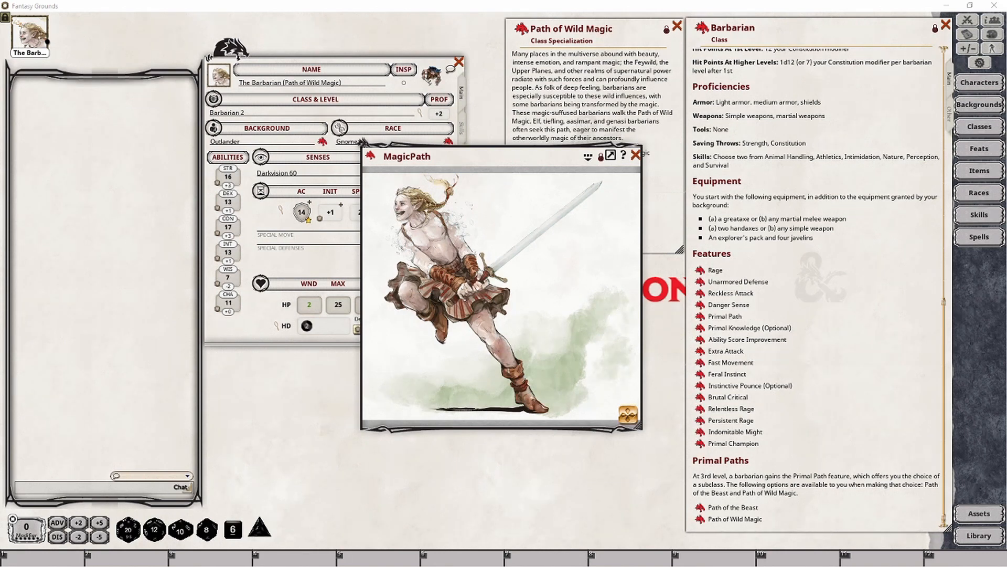
Close the MagicPath image, then add a third Barbarian level to the character with Path of Wild Magic as the primal path
click(636, 154)
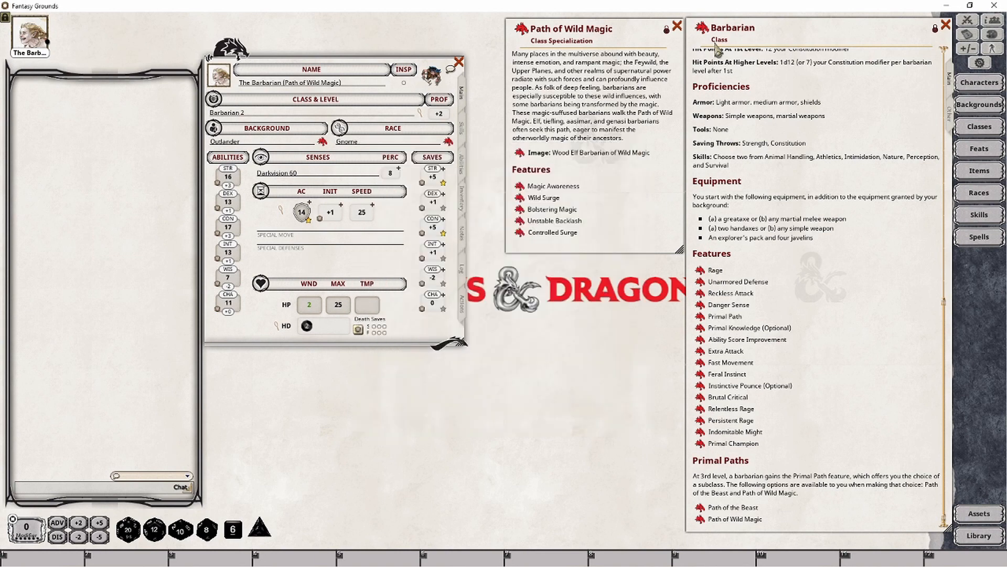
drag(702, 29, 247, 112)
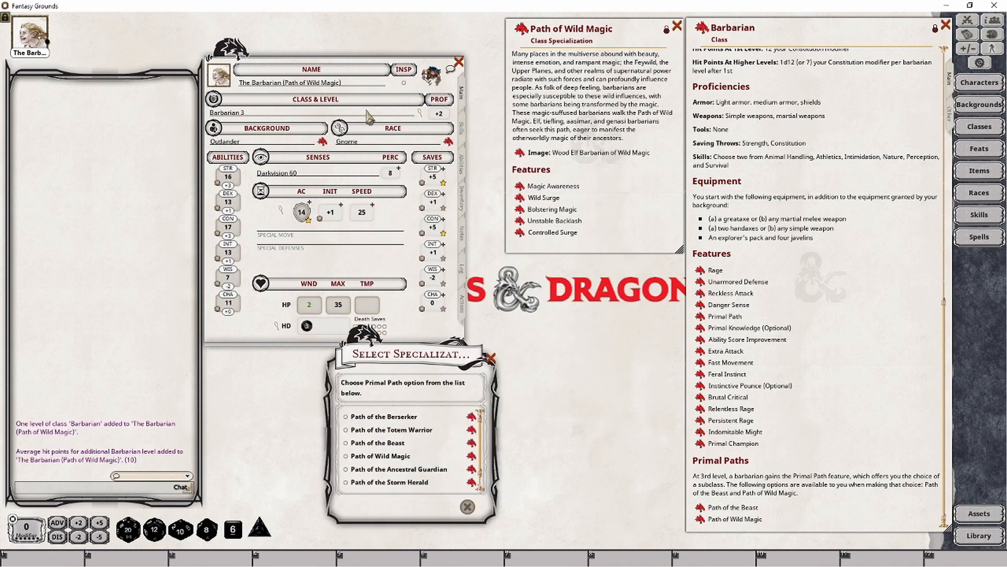
scroll(388, 461, down, 1)
click(378, 446)
click(467, 506)
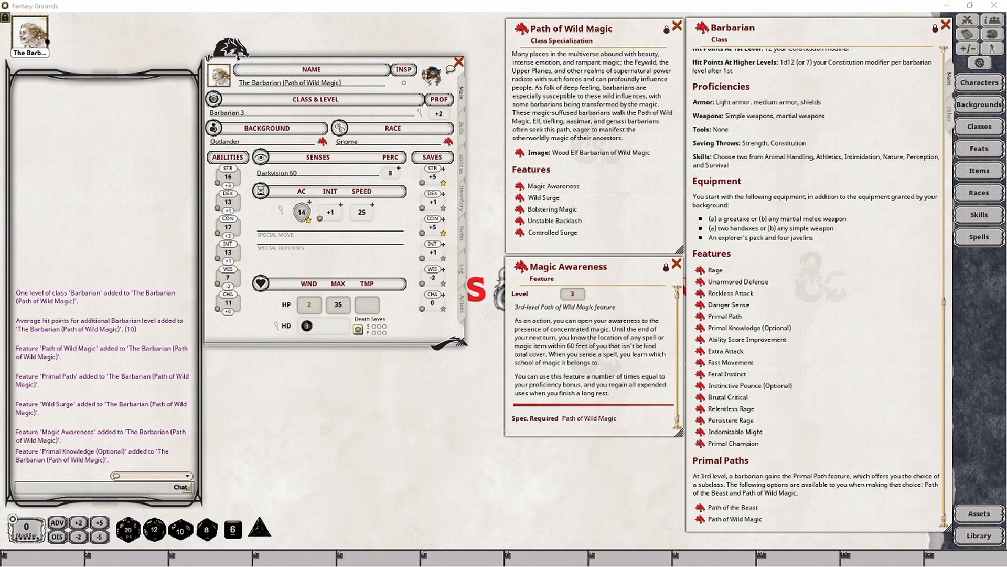
Add the Magic Awareness feature to the character's powers and assign it to a Path of Wild Magic group
click(462, 303)
drag(521, 267, 372, 246)
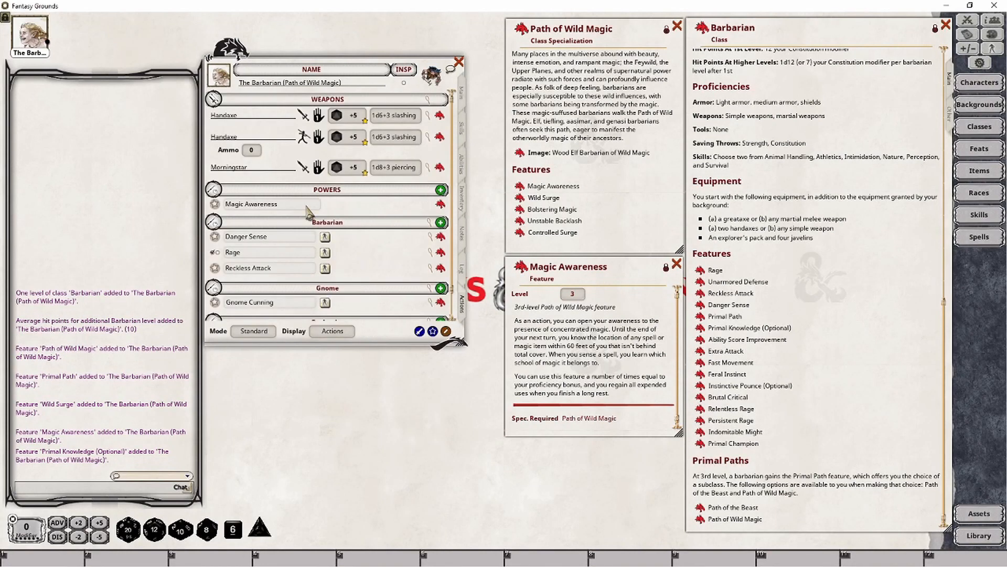
click(333, 331)
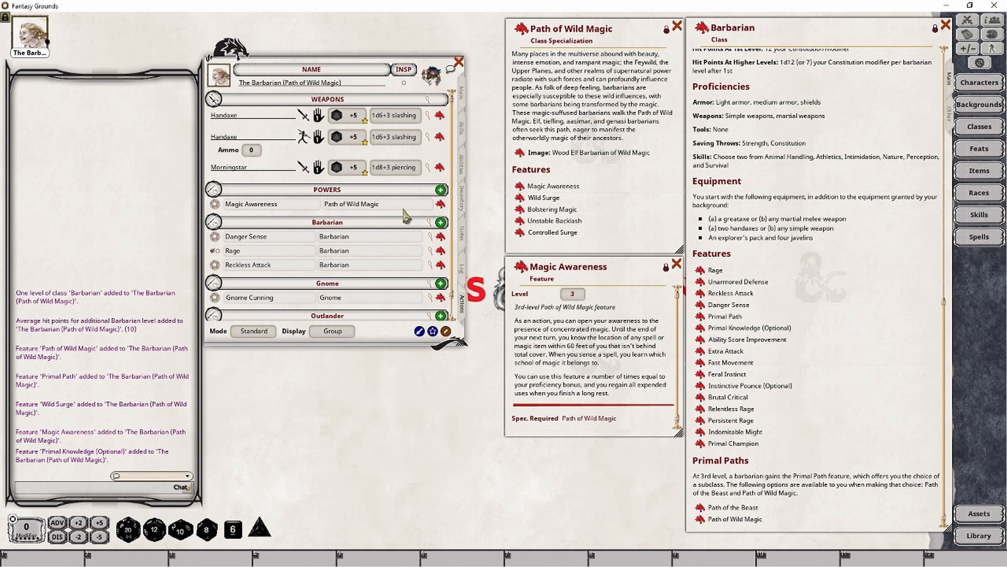
key(Return)
scroll(383, 247, down, 1)
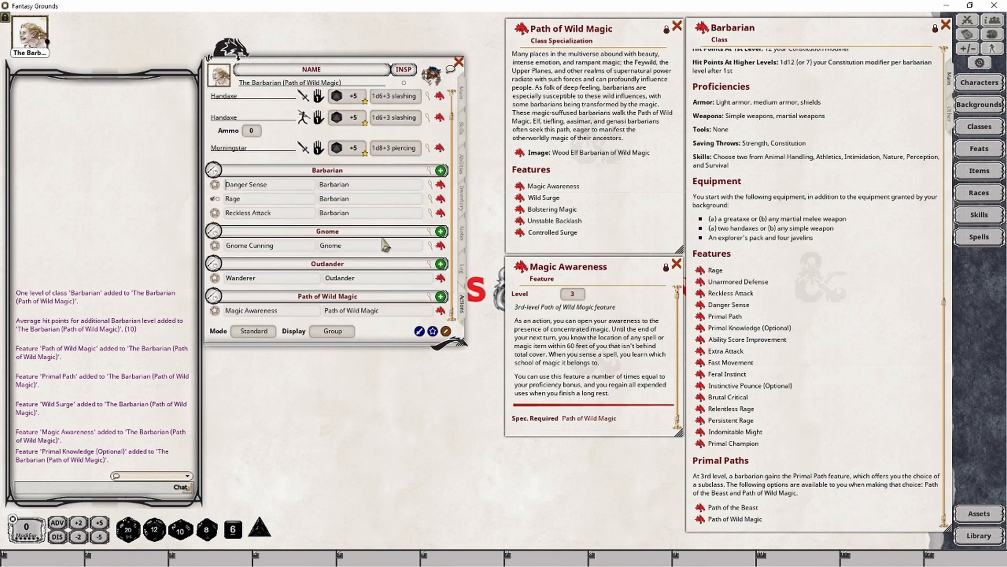
Give Magic Awareness 2 daily uses in Preparation mode, then spend one use in Combat mode
click(262, 334)
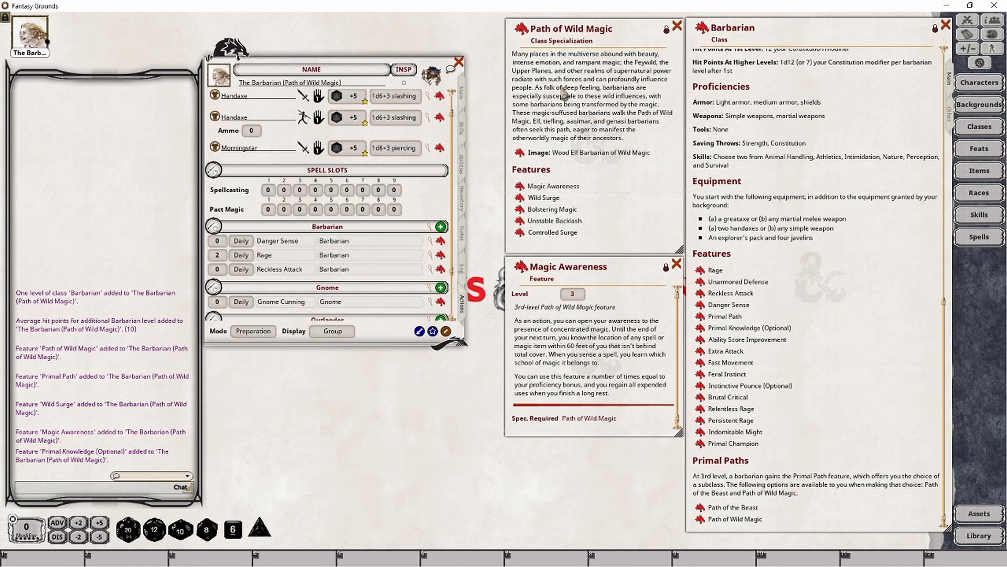
click(463, 93)
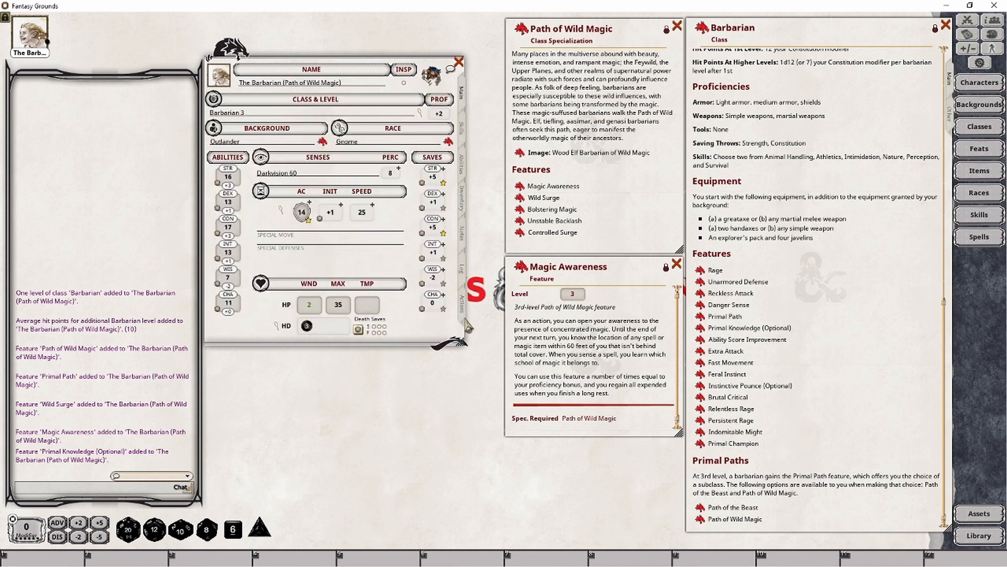
click(463, 305)
scroll(304, 283, down, 2)
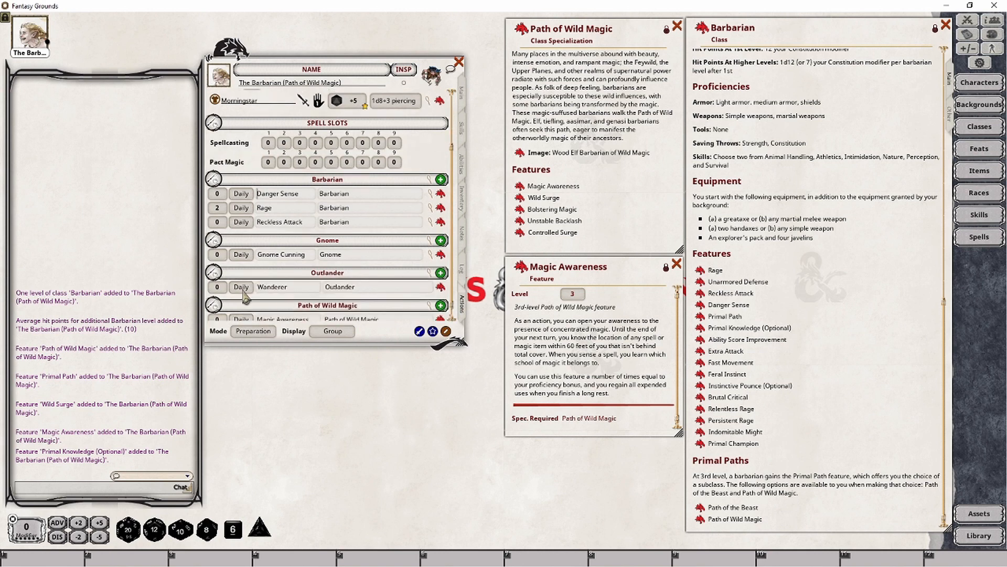
click(220, 311)
text(2)
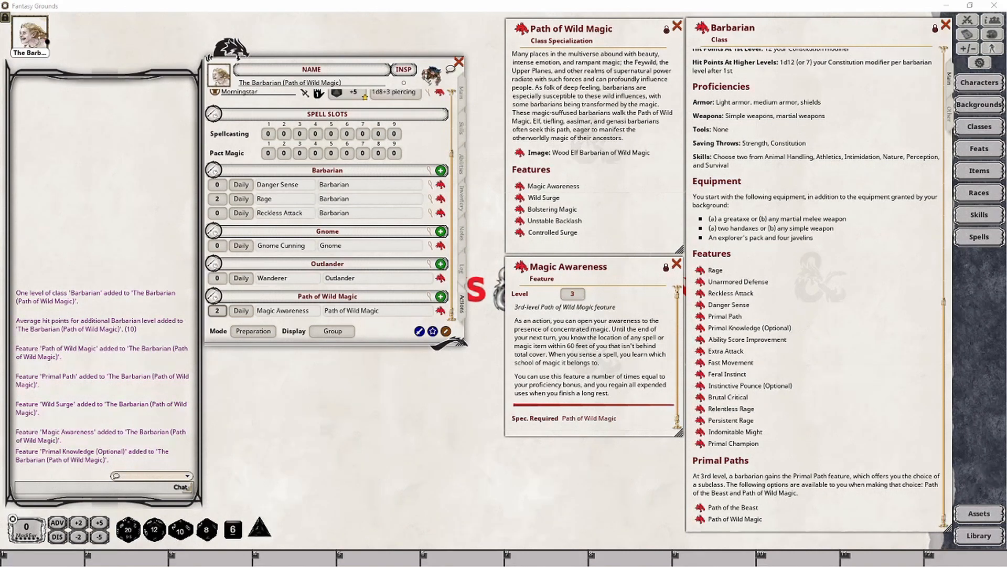
click(269, 334)
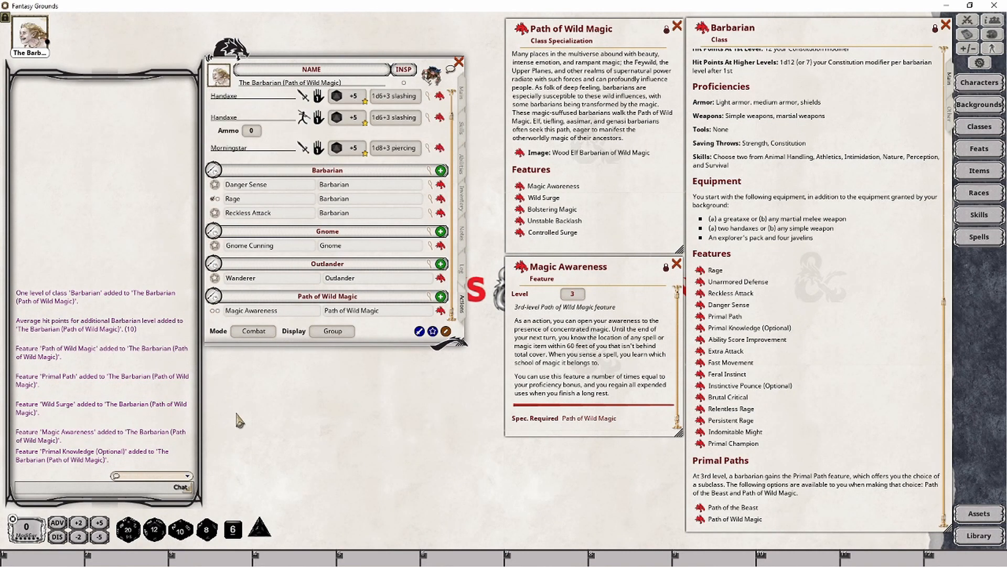
click(215, 310)
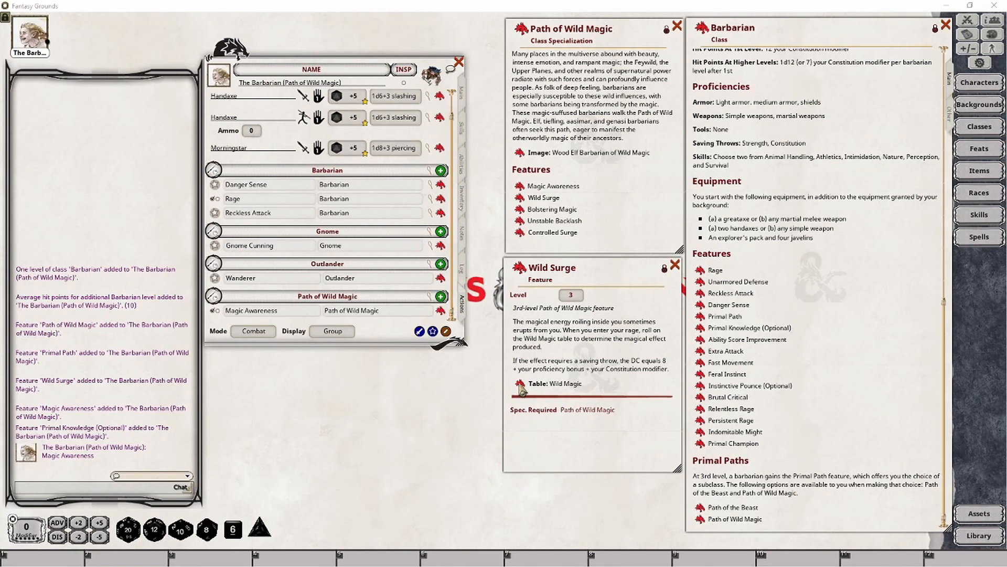
Open the Wild Magic table from the Wild Surge feature and roll on it into the chat
click(521, 387)
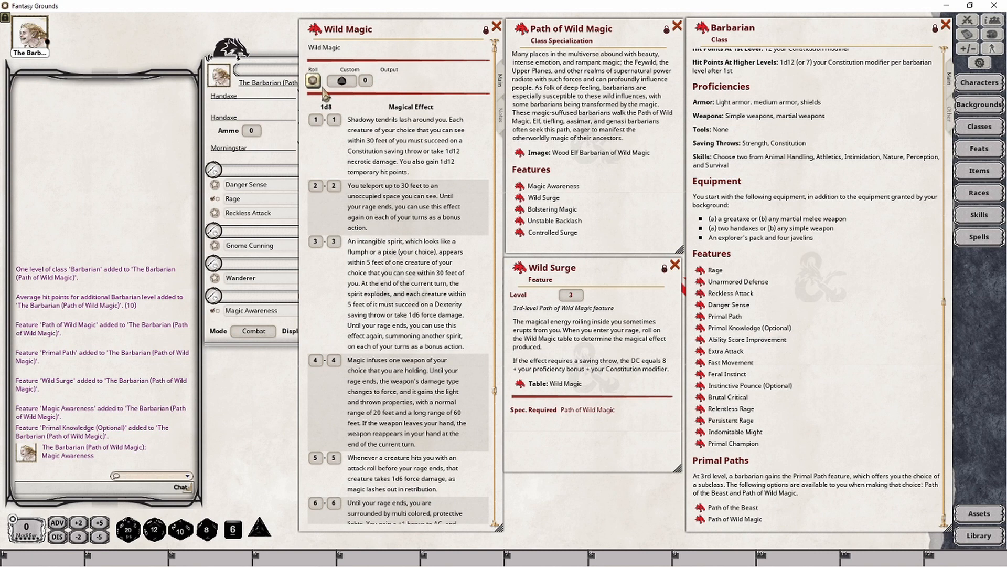
drag(314, 80, 100, 322)
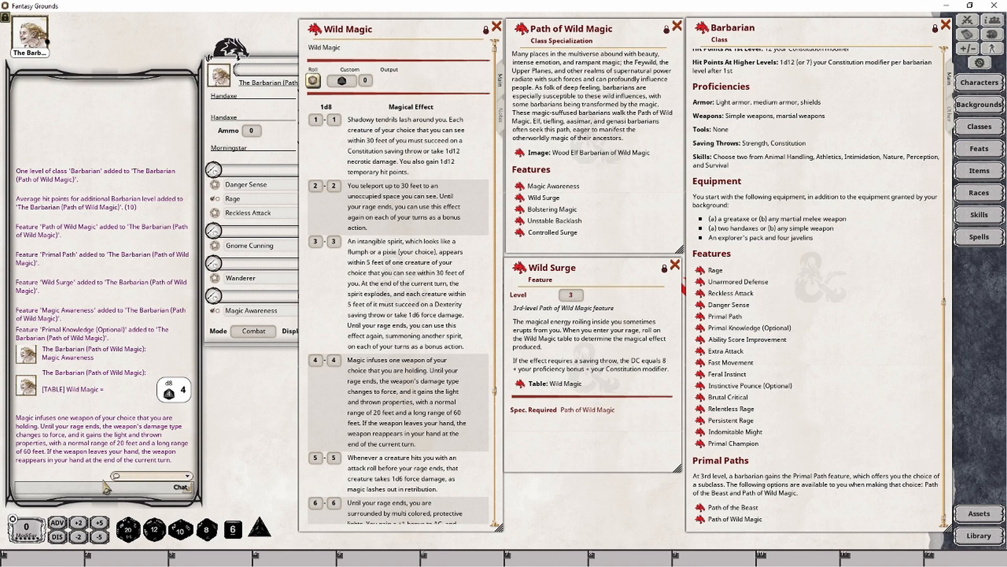
Examine the magical effects listed in the Wild Magic table against the character's actions, then close the table
scroll(440, 206, down, 2)
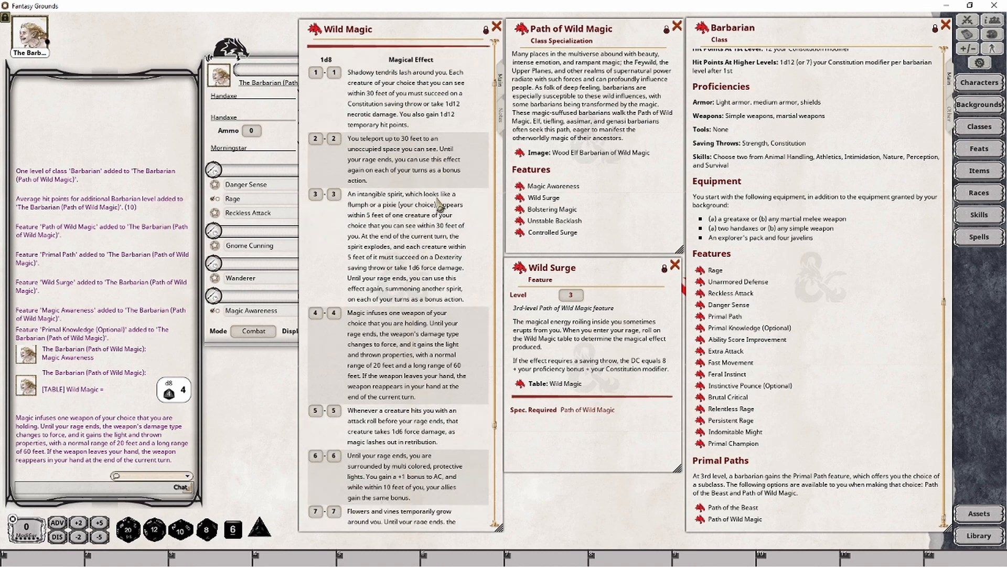
scroll(440, 205, down, 4)
scroll(439, 321, up, 5)
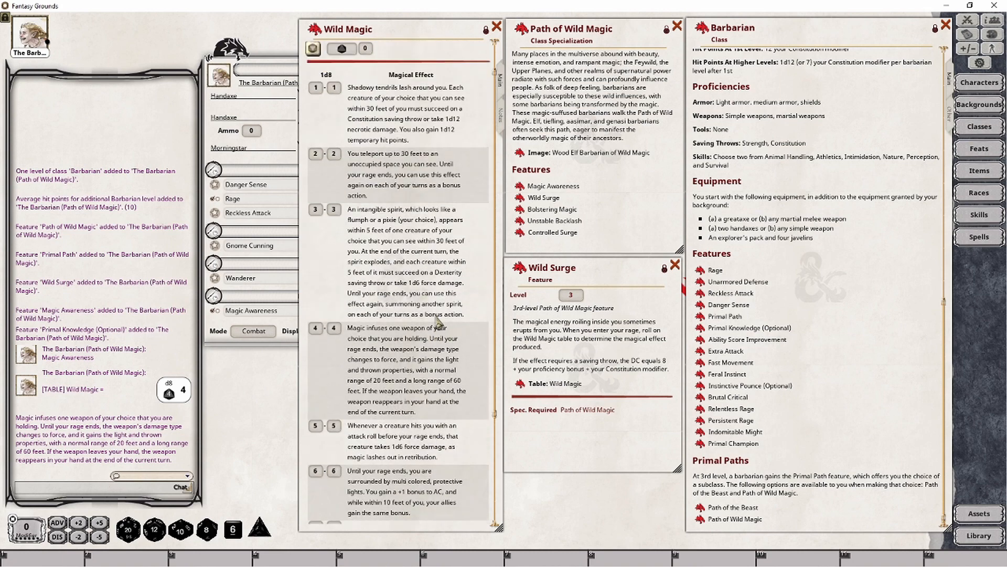
scroll(438, 321, up, 2)
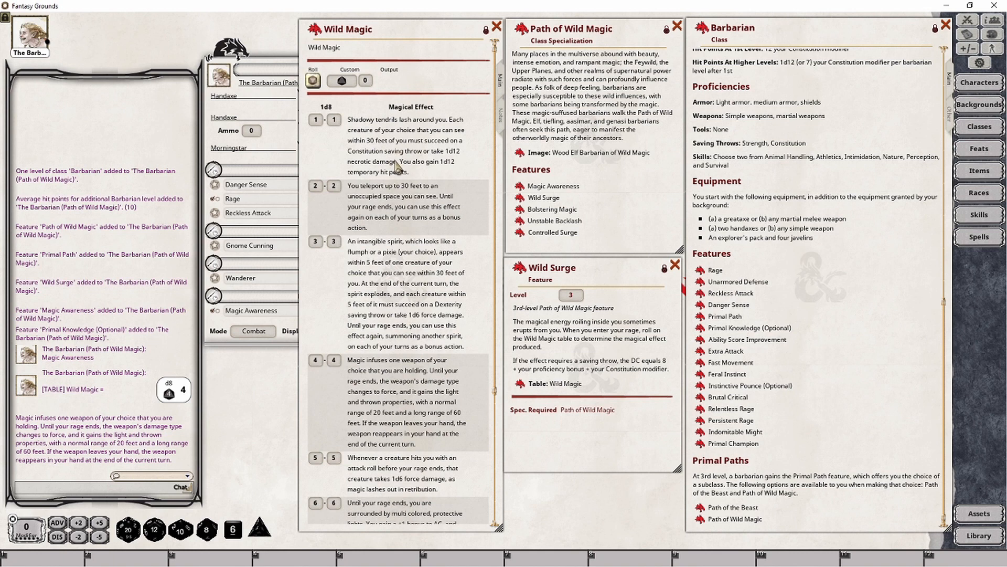
scroll(401, 158, down, 5)
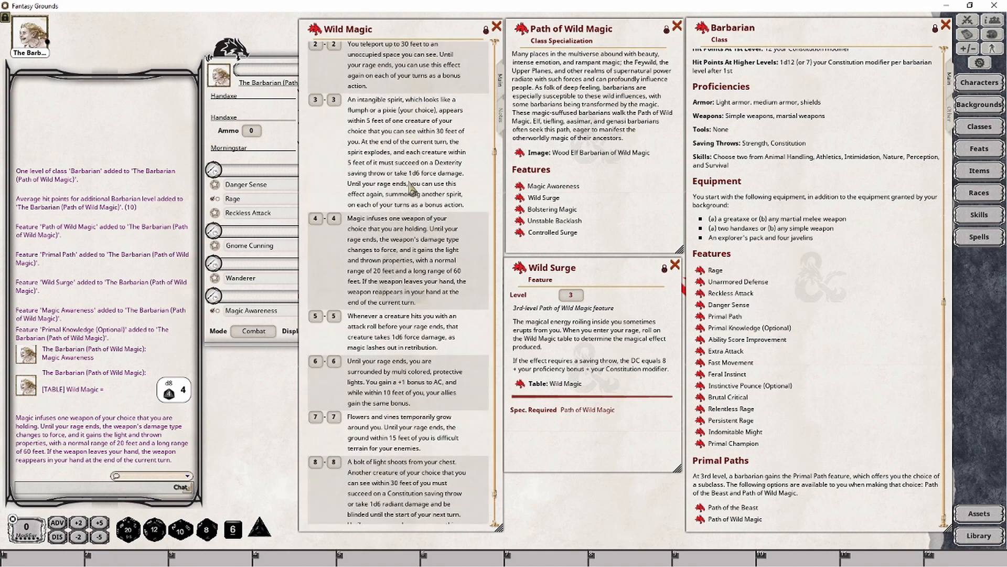
scroll(426, 207, up, 5)
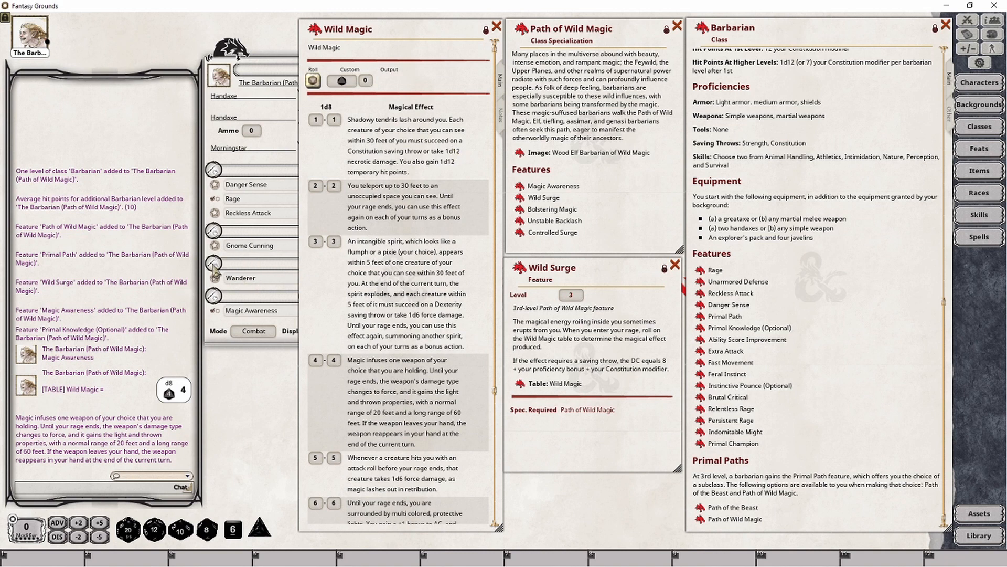
click(224, 339)
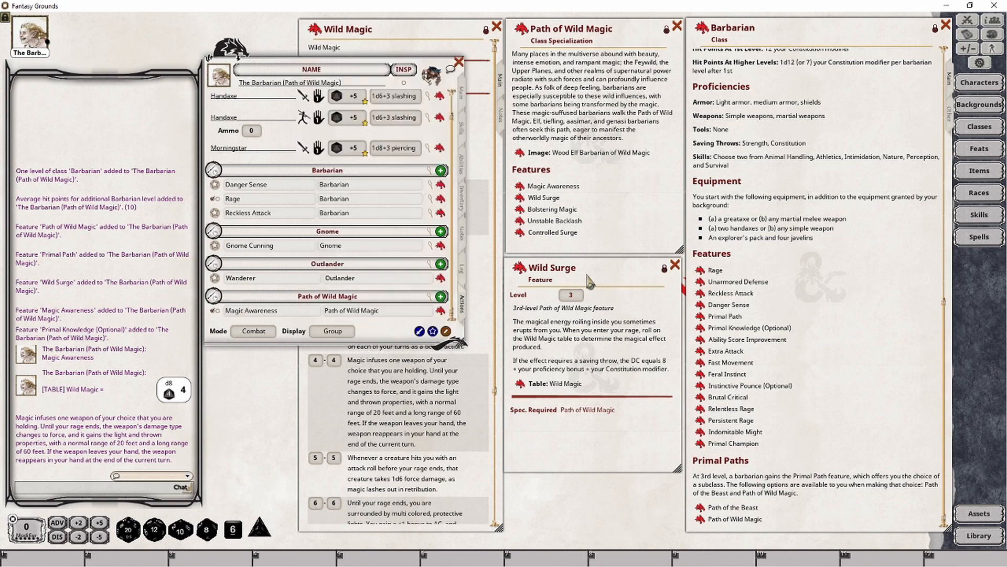
click(361, 489)
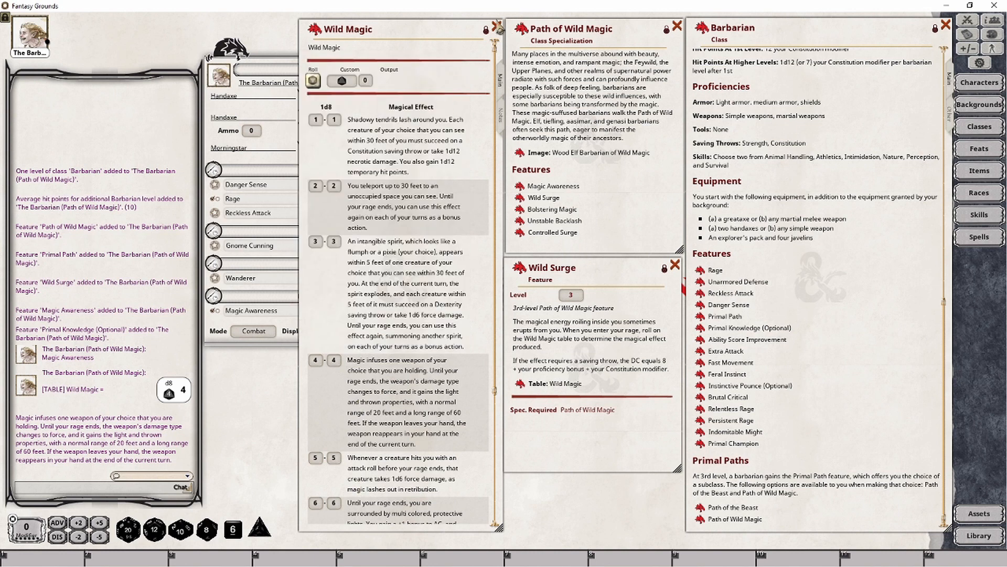
click(495, 26)
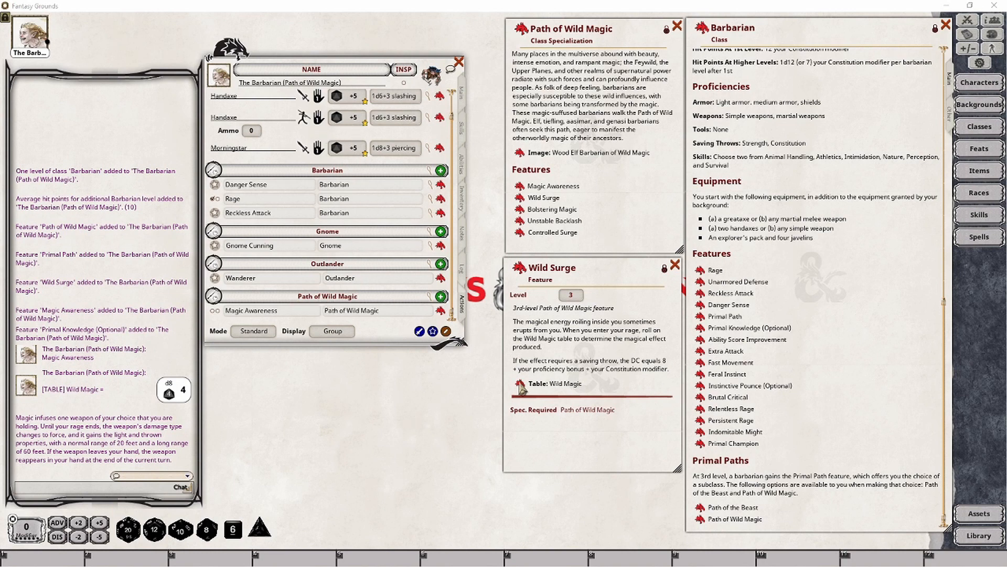
Add the Wild Surge feature to the character's powers and assign it to a group named Wild Surge
scroll(376, 316, up, 1)
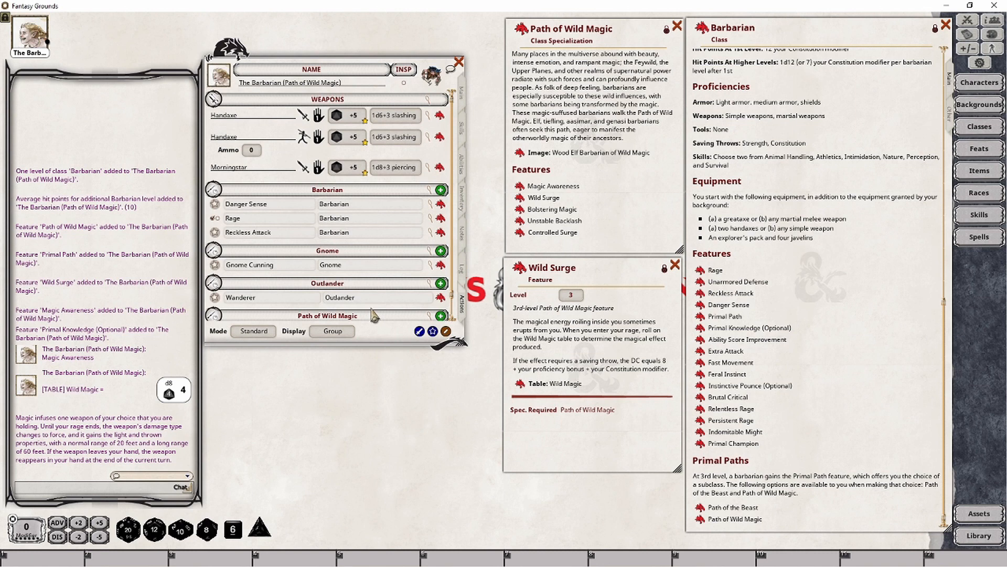
scroll(377, 315, down, 1)
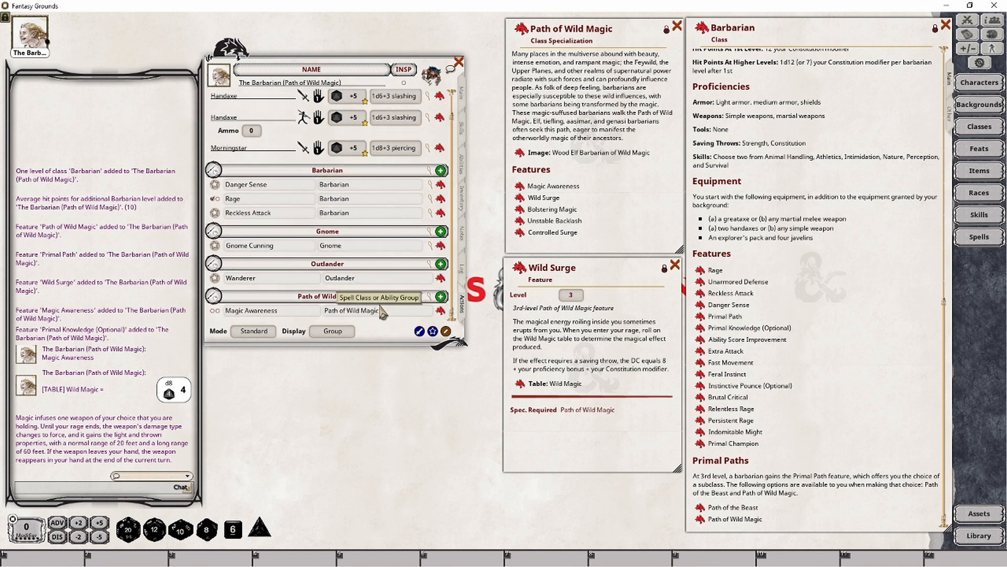
drag(520, 269, 299, 284)
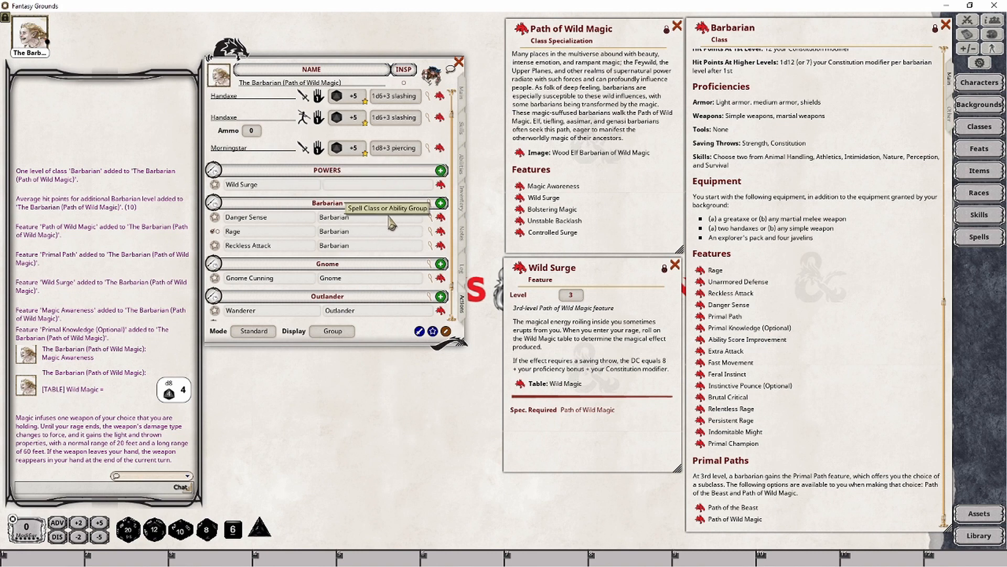
text(Wild Surge)
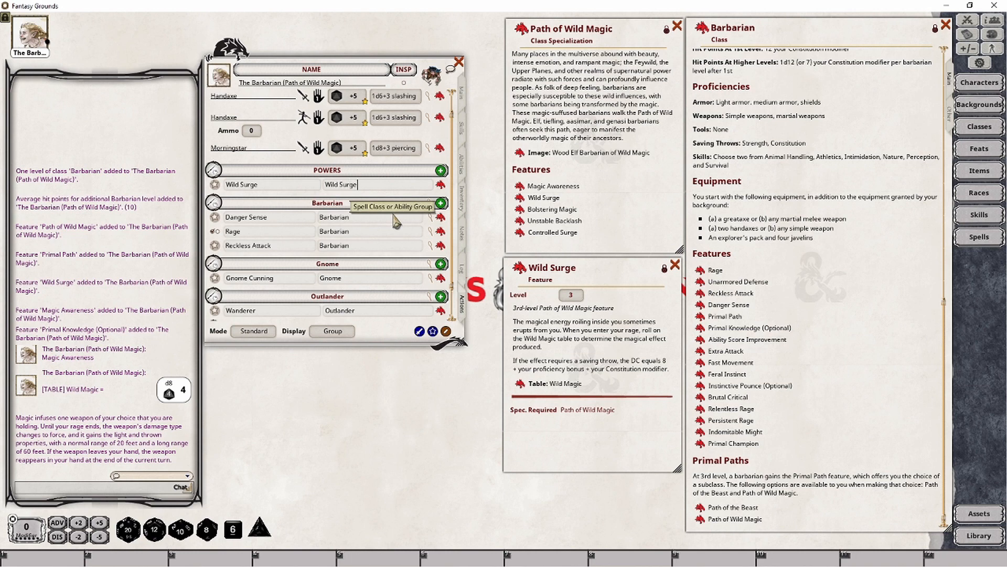
key(Return)
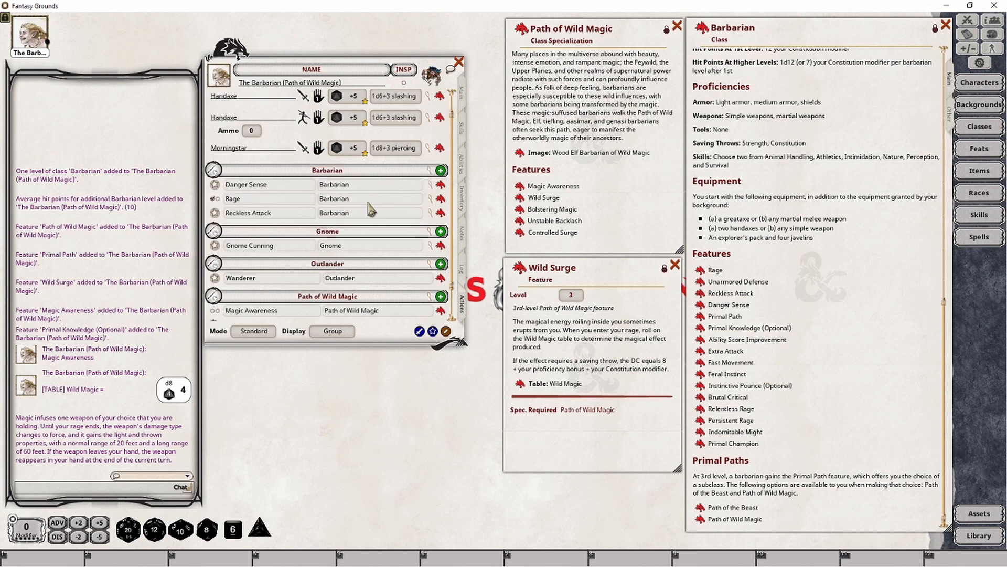
Set the ability of the Wild Surge power group to Con and close the group's settings
scroll(378, 262, down, 2)
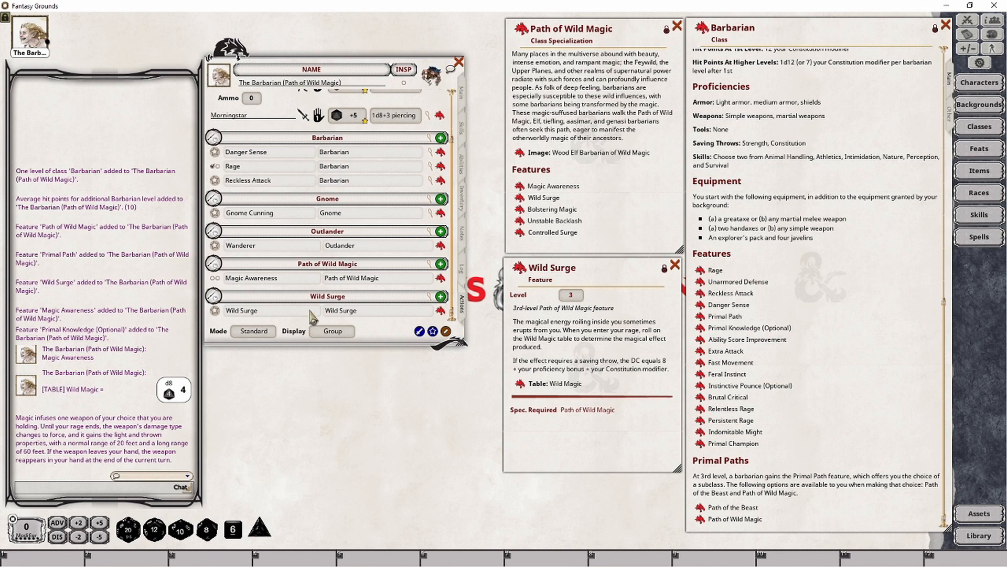
click(430, 296)
drag(491, 244, 483, 263)
drag(460, 298, 408, 387)
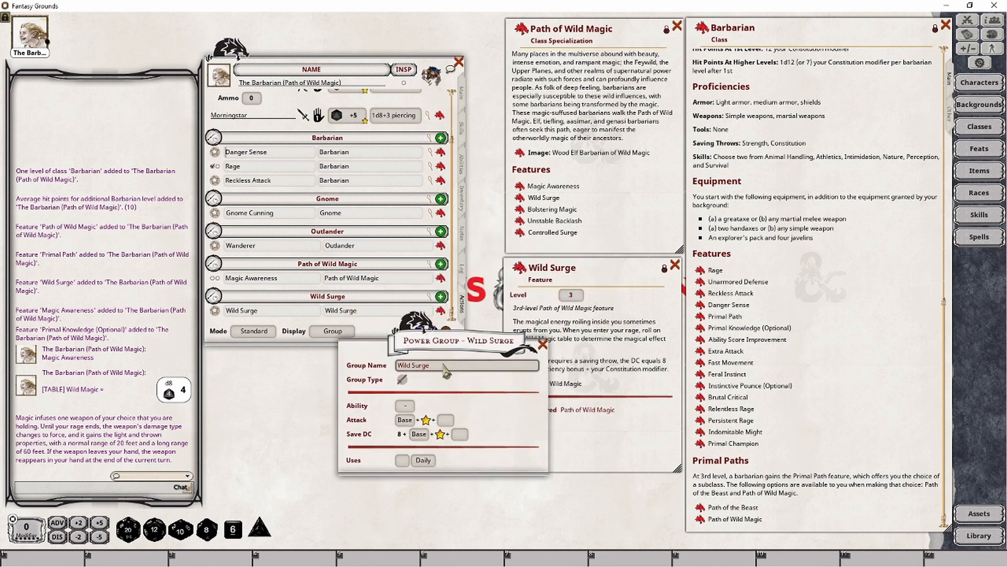
click(405, 406)
drag(442, 344, 372, 355)
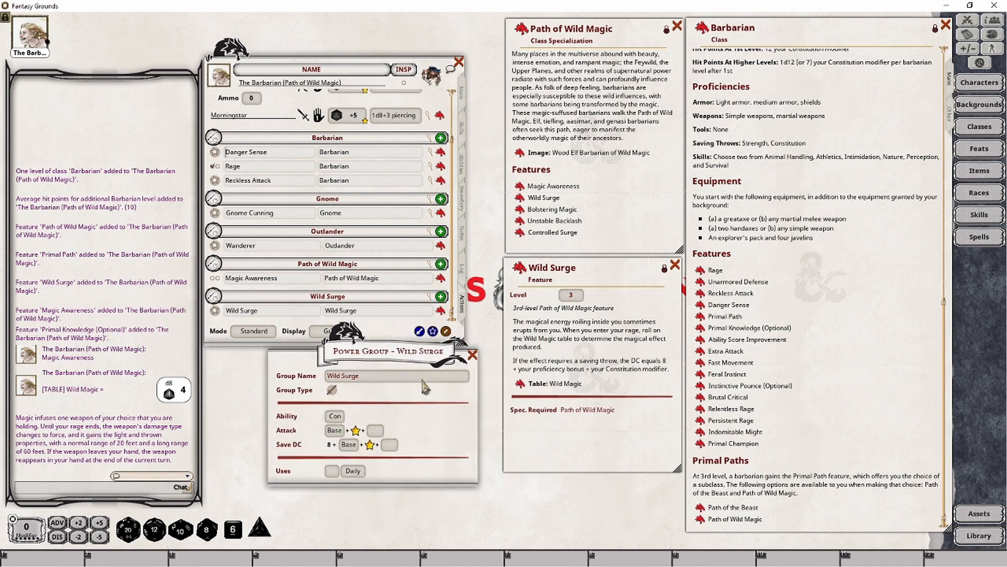
click(335, 430)
click(335, 431)
click(473, 356)
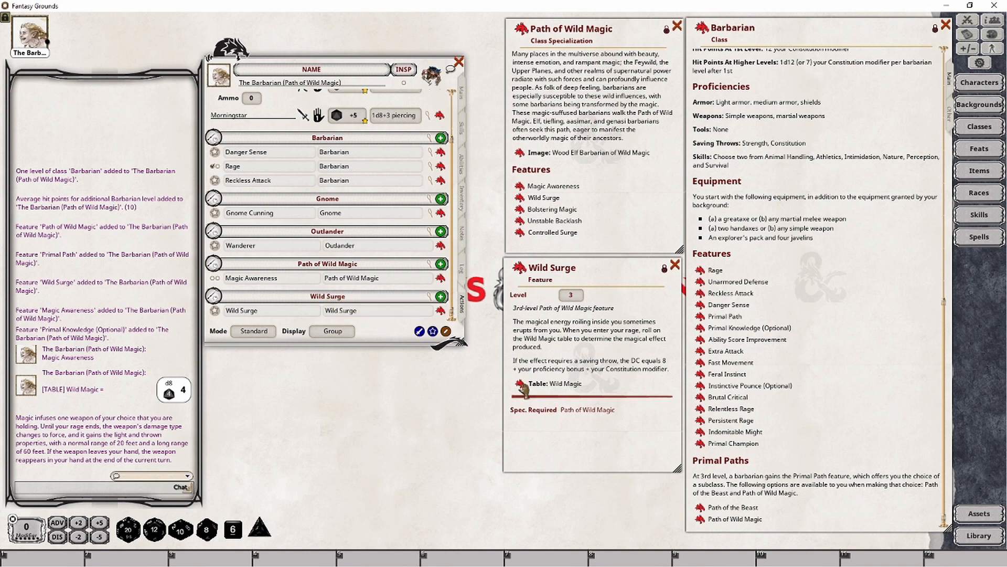
Reopen the Wild Magic table for reference and rename the Wild Surge power as Shadowy Tendril
click(522, 386)
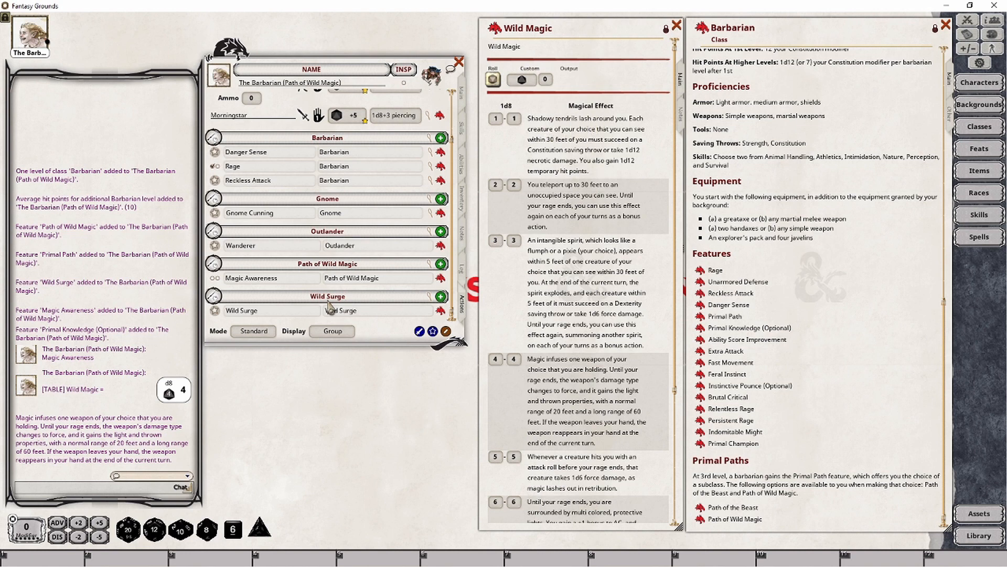
key(ctrl+a)
key(BackSpace)
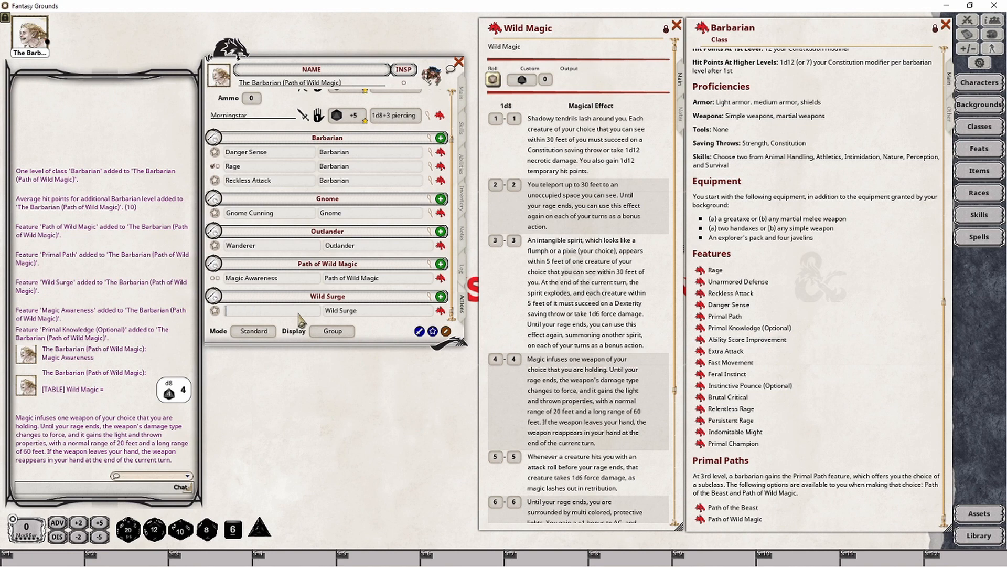
text(Shadow)
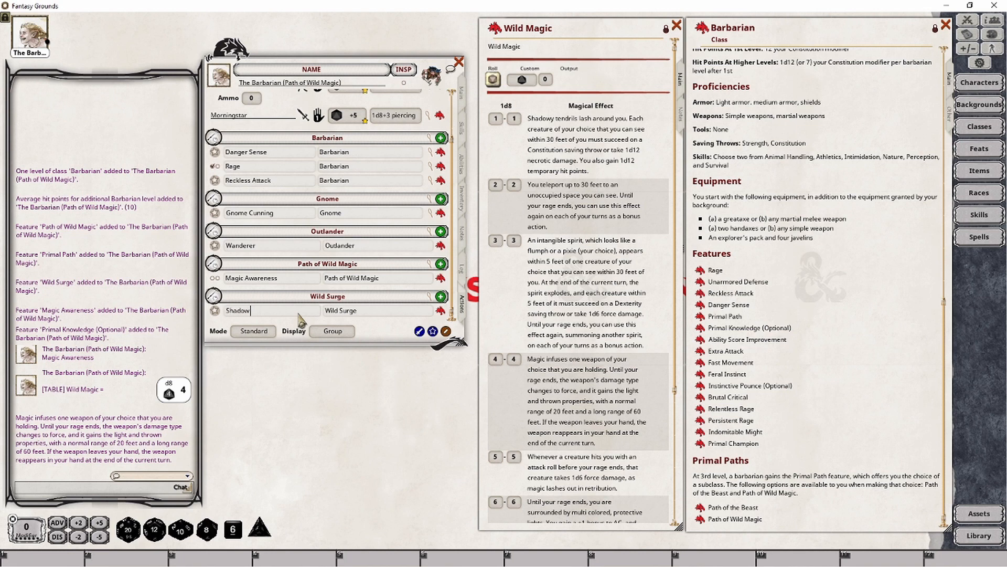
text(y Ten)
Add a cast action to the Shadowy Tendril power in the Wild Surge group
right_click(402, 309)
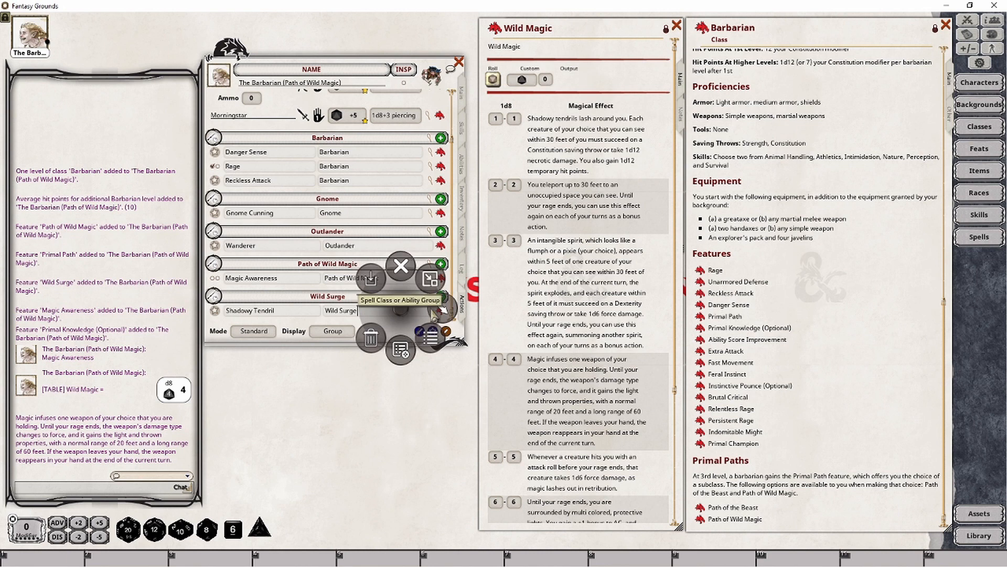
click(438, 308)
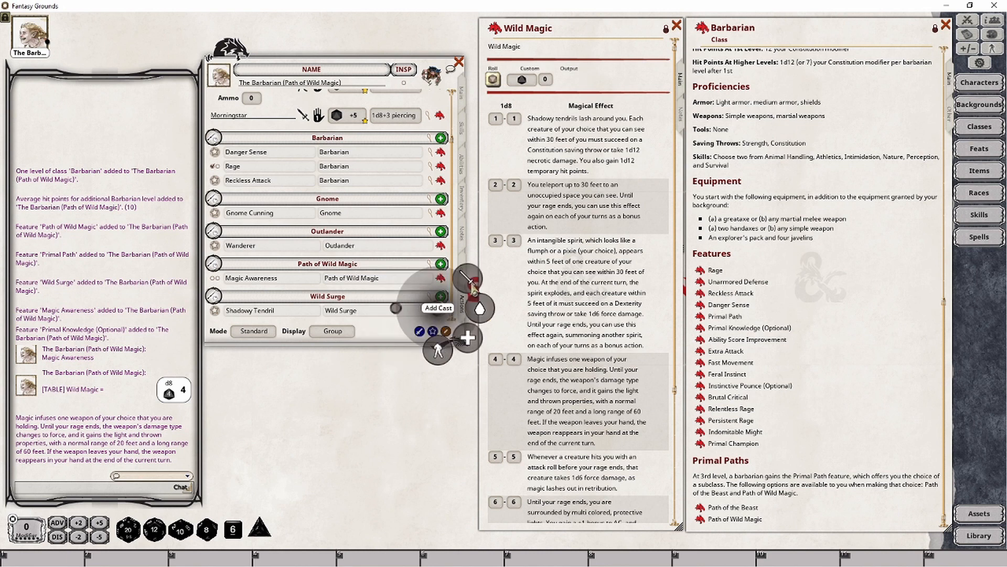
click(474, 288)
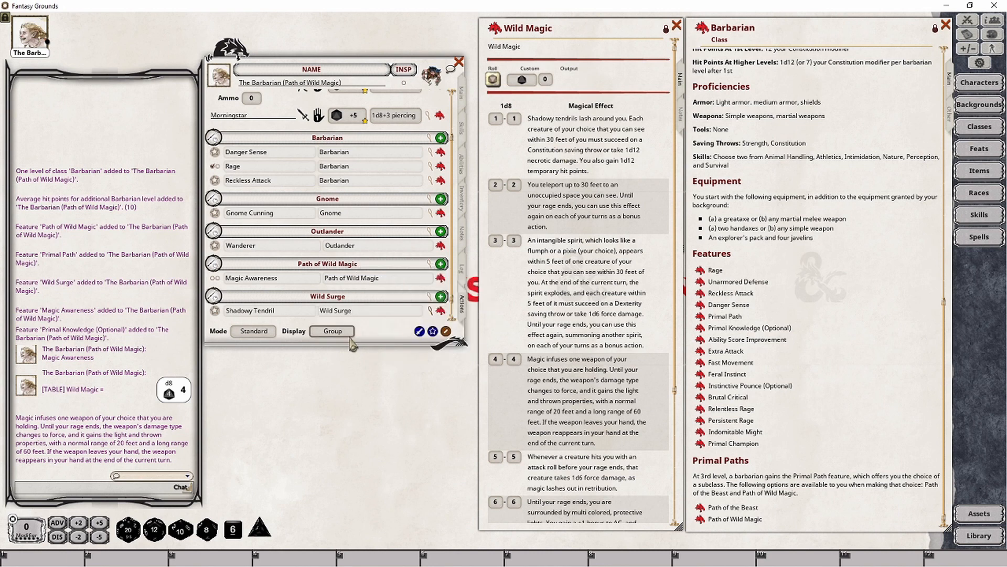
scroll(391, 321, down, 1)
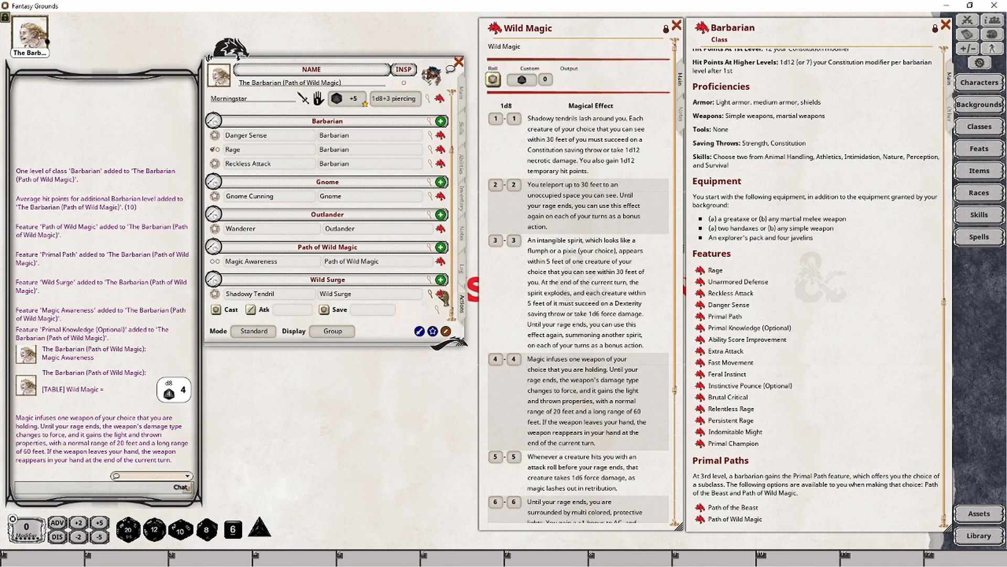
Add a damage action and a heal action to the Shadowy Tendril power
right_click(440, 294)
click(477, 293)
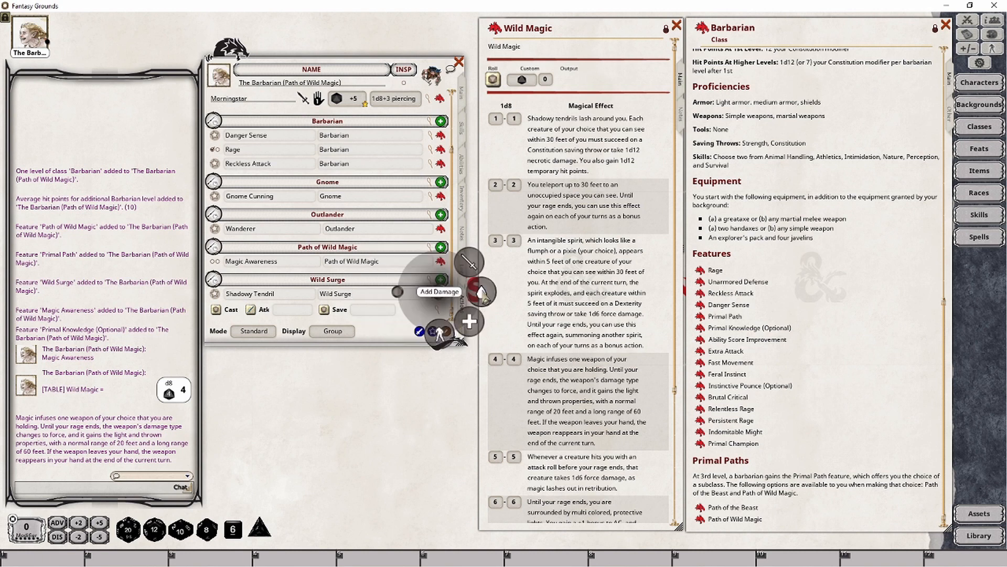
click(479, 299)
scroll(399, 296, down, 1)
right_click(397, 292)
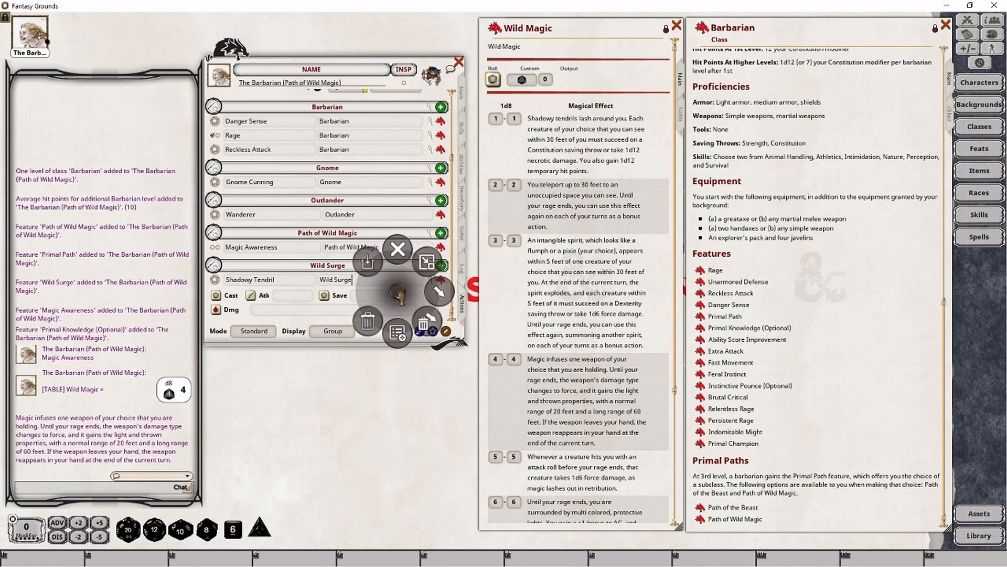
click(439, 292)
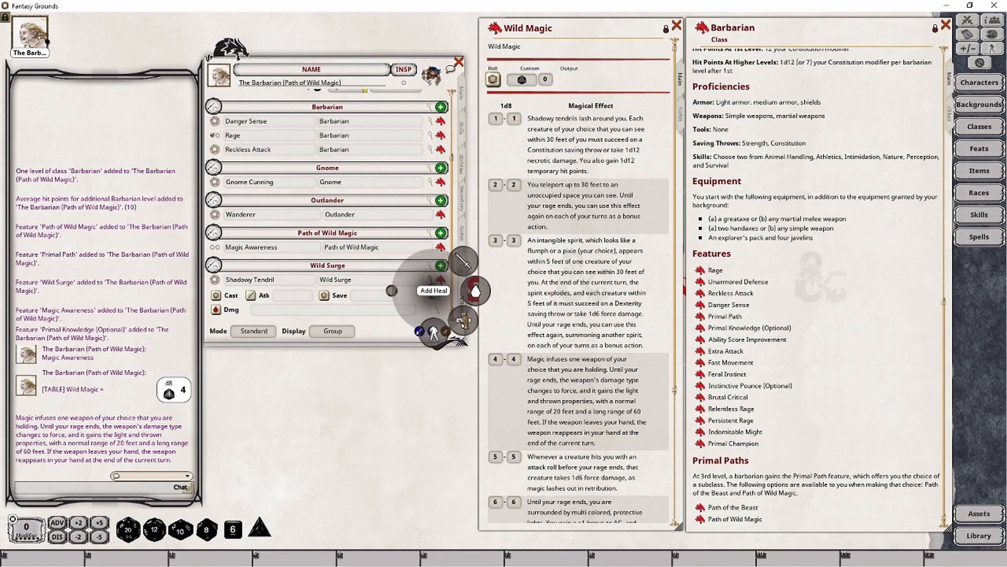
click(465, 317)
scroll(397, 298, down, 1)
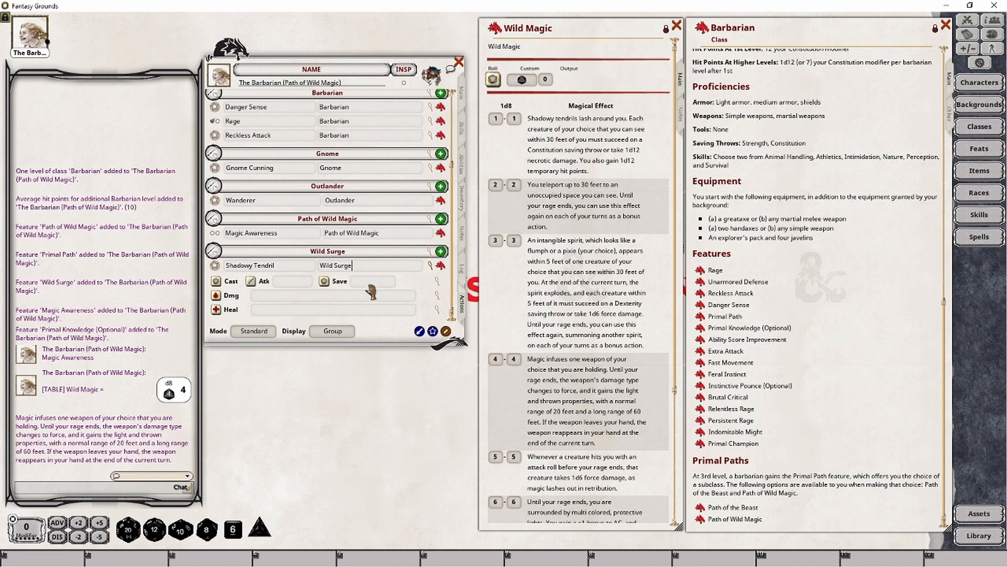
Open Shadowy Tendril's cast settings and set its save type to Con, with no attack type and Group DC as the base
click(438, 282)
drag(439, 239, 311, 362)
click(295, 415)
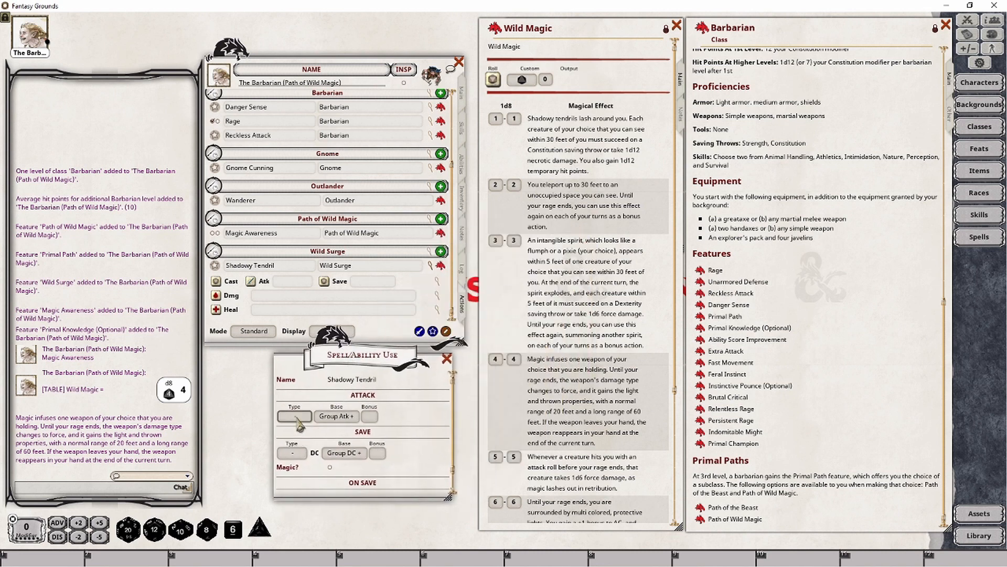
click(295, 415)
click(295, 415)
click(292, 452)
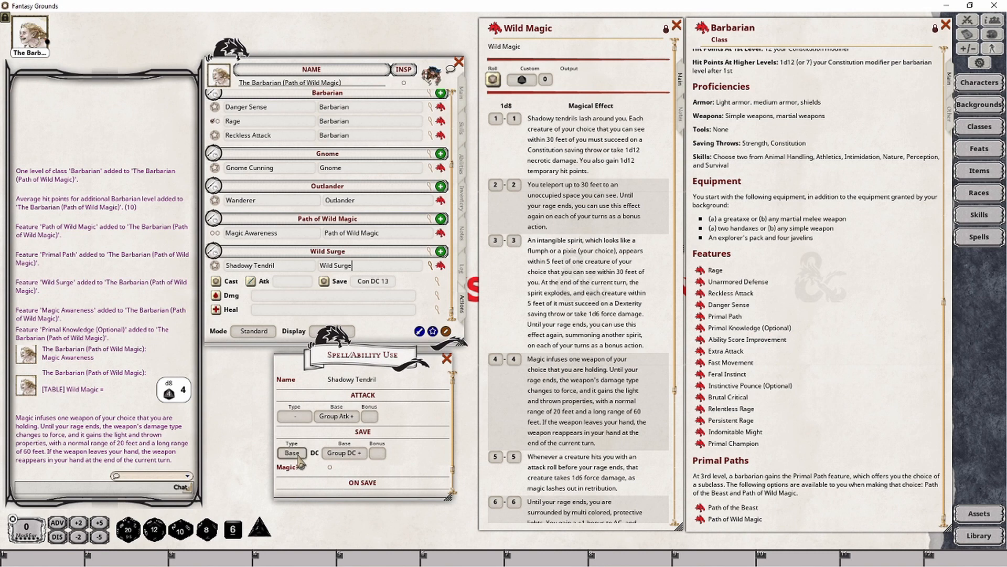
click(295, 454)
click(295, 454)
click(294, 454)
click(356, 457)
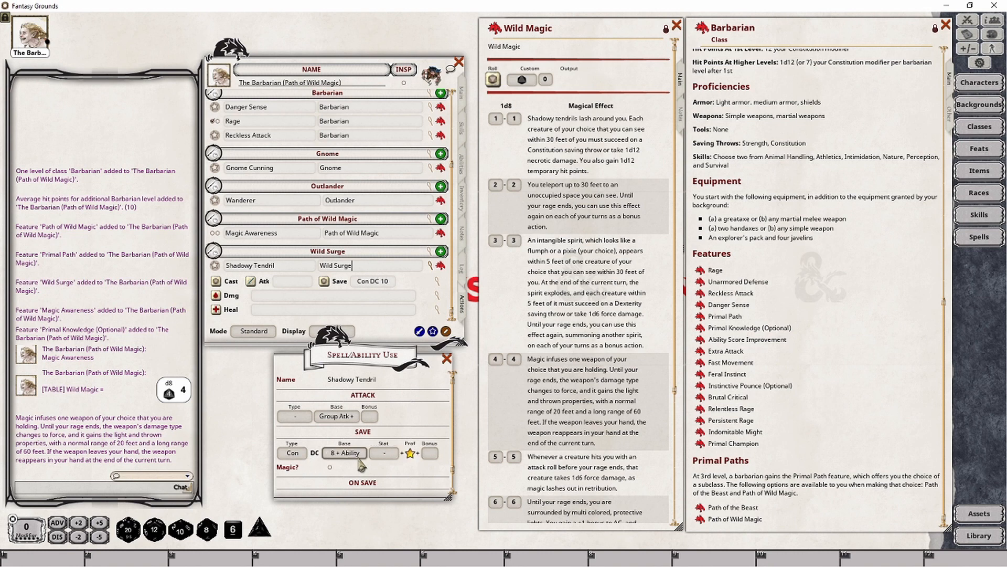
click(355, 461)
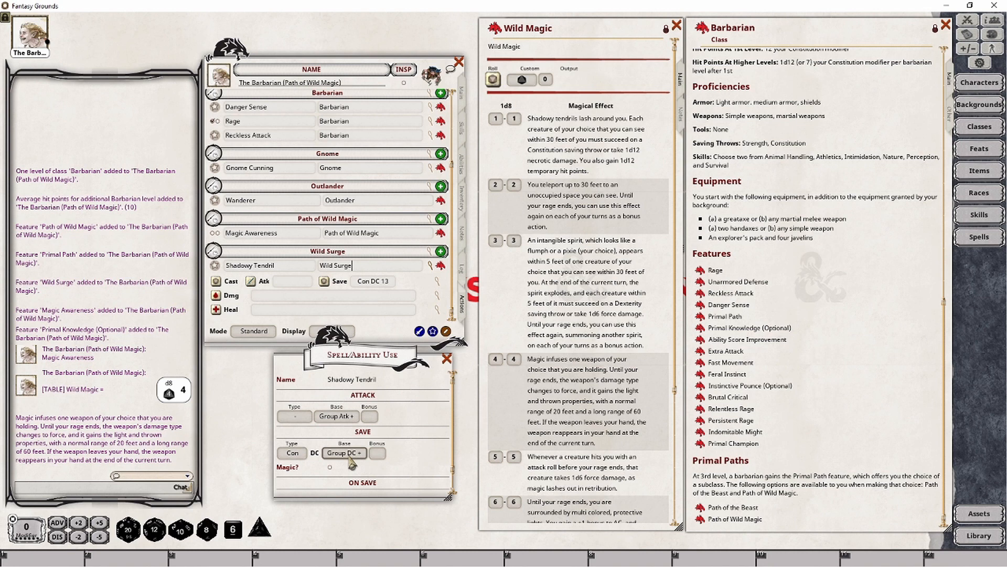
Check the Wild Surge power group's settings, and mark Shadowy Tendril's save as magic in its cast settings
click(430, 250)
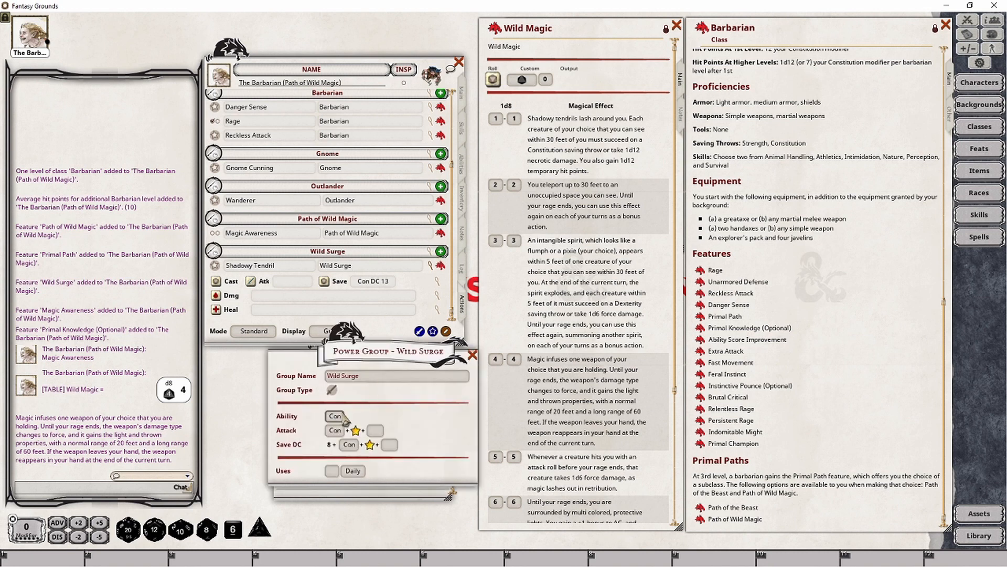
click(472, 356)
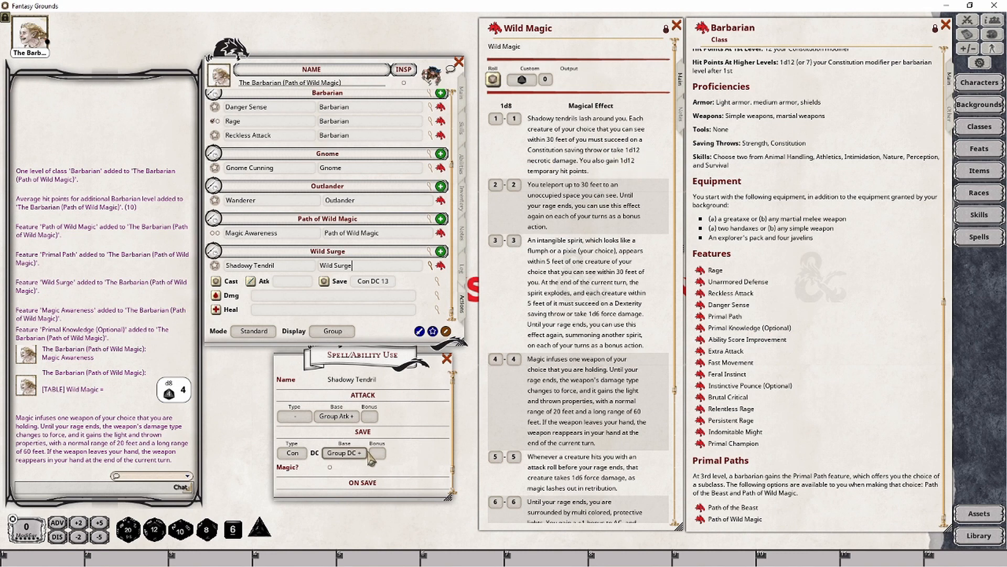
scroll(369, 458, down, 1)
click(330, 450)
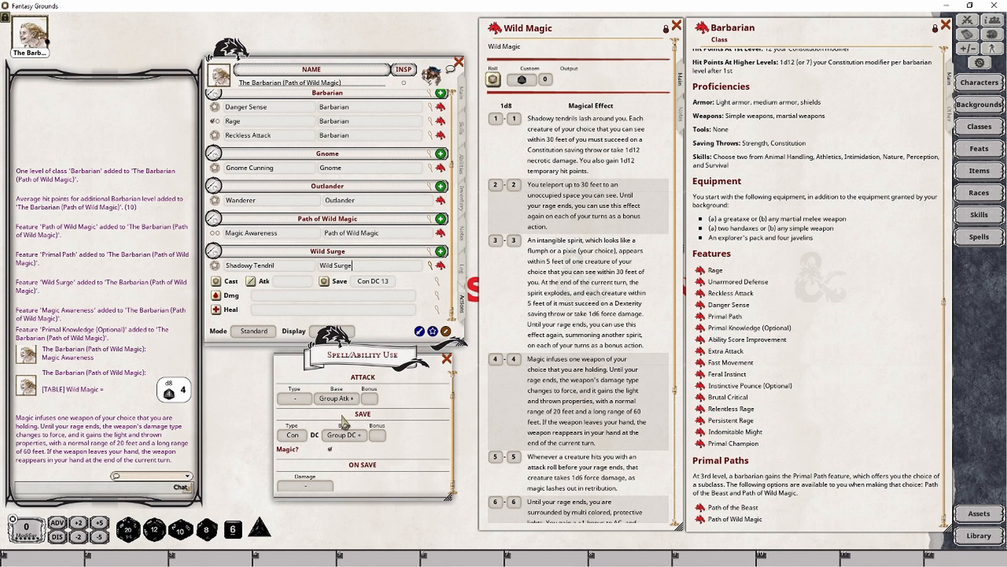
click(314, 486)
click(325, 489)
click(446, 361)
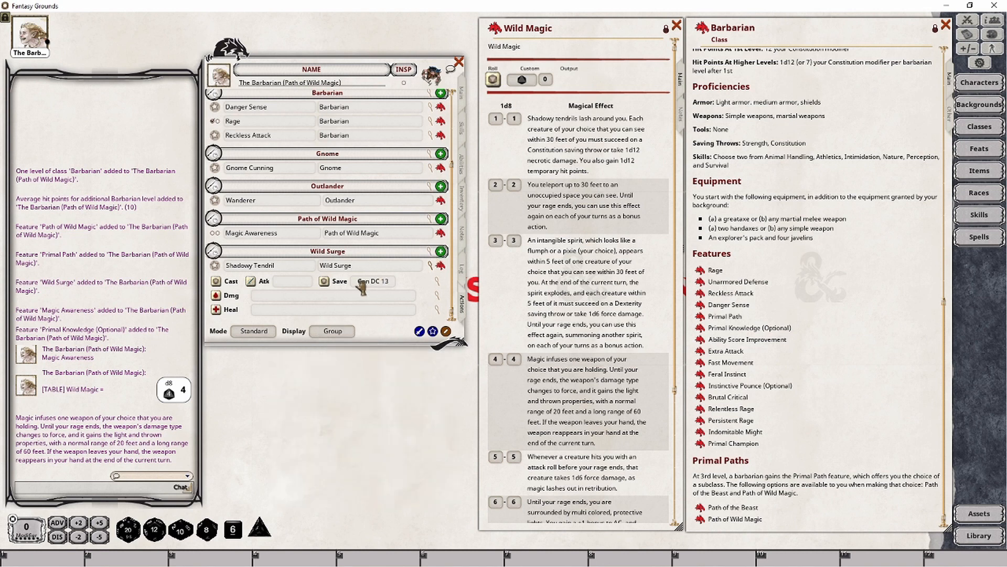
Add a 1d12 necrotic damage entry to Shadowy Tendril's damage action and close its settings
click(435, 297)
drag(481, 232, 302, 346)
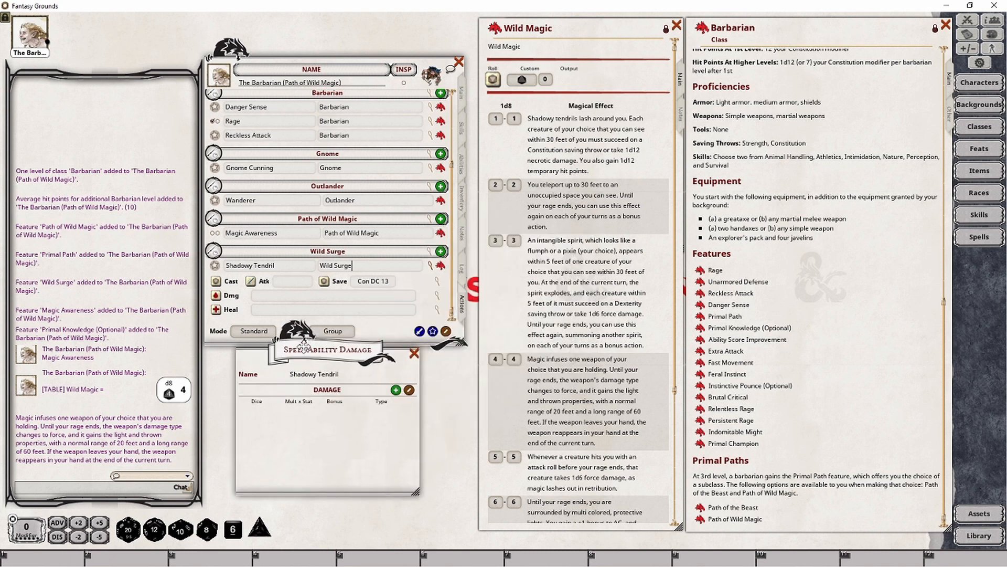
click(396, 391)
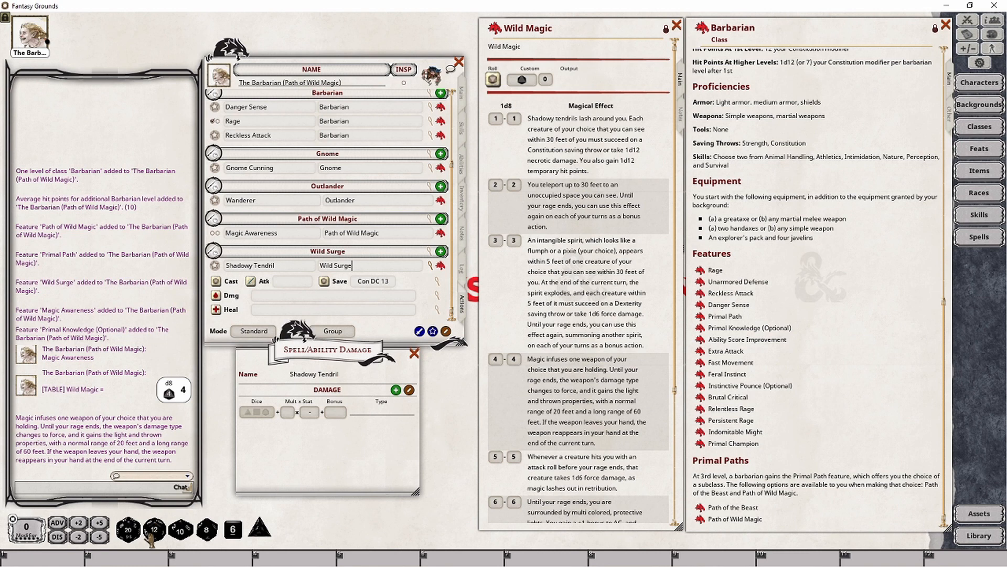
drag(154, 529, 257, 412)
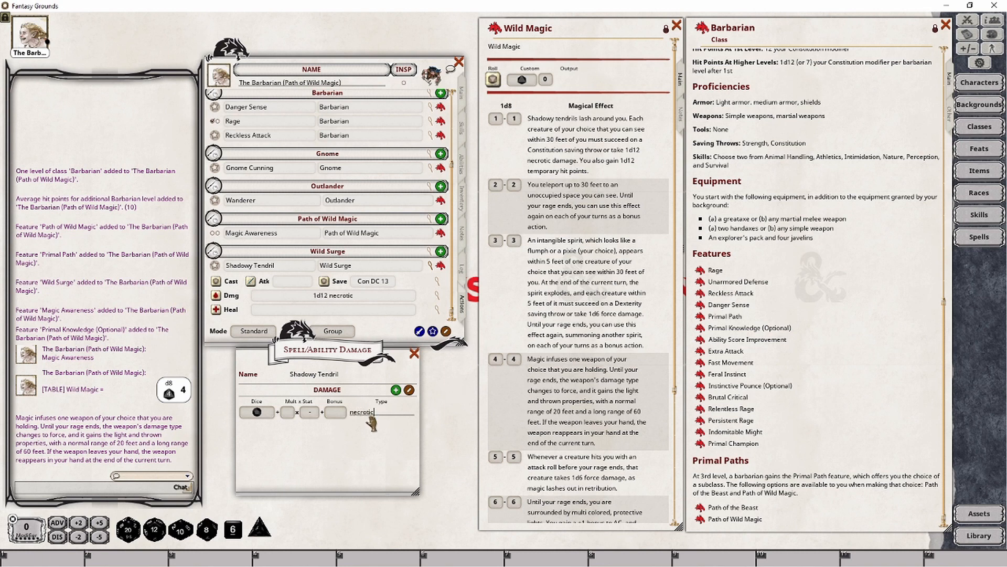
click(413, 351)
Set Shadowy Tendril's heal action to grant 1d12 TEMP hit points with targeting set to Self
click(438, 311)
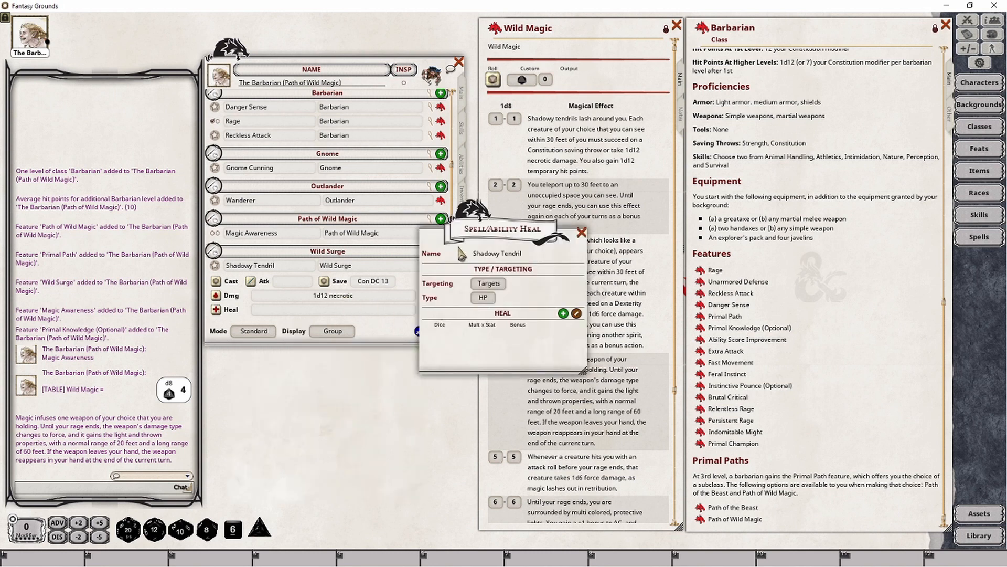
drag(472, 307, 364, 352)
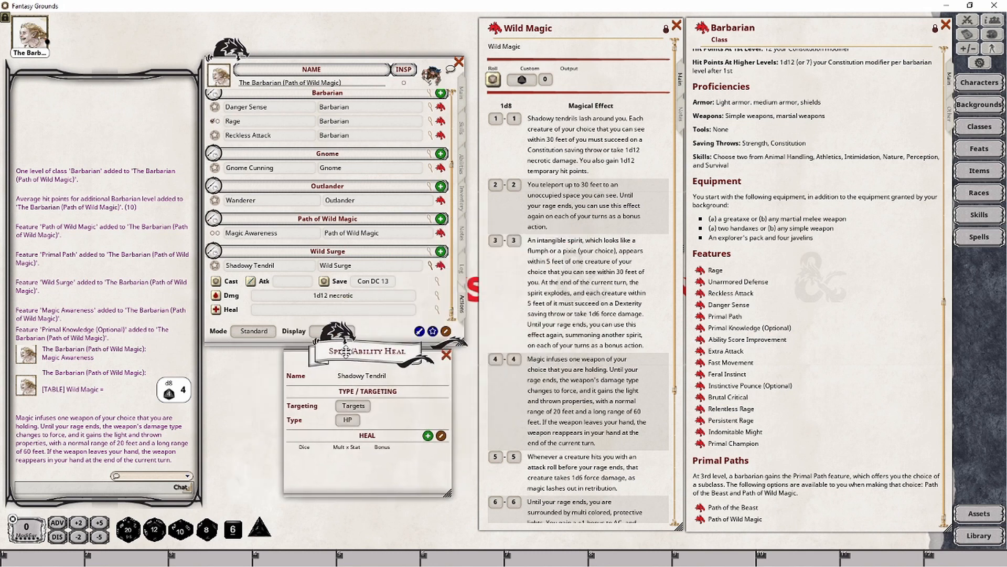
click(350, 420)
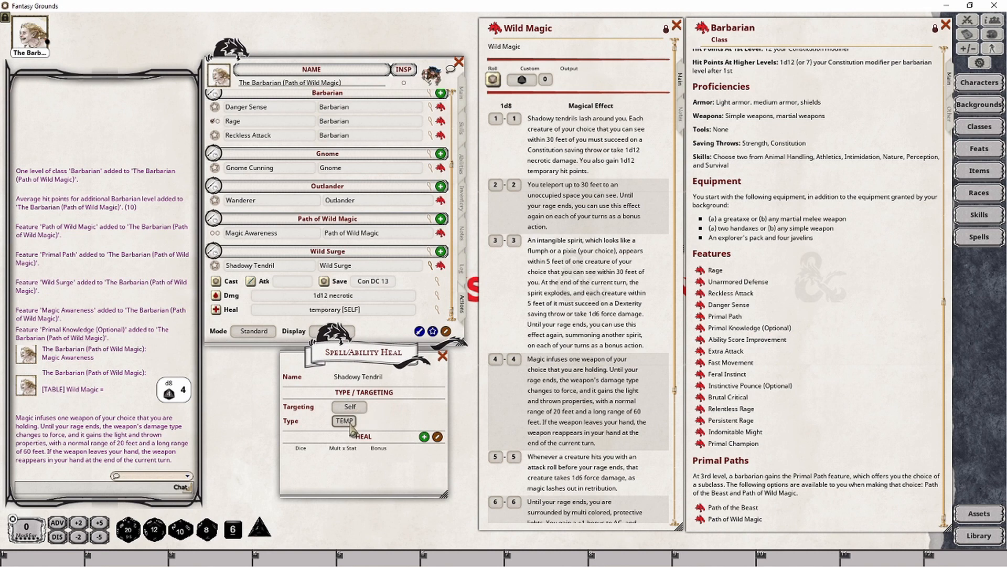
click(425, 438)
drag(154, 531, 301, 459)
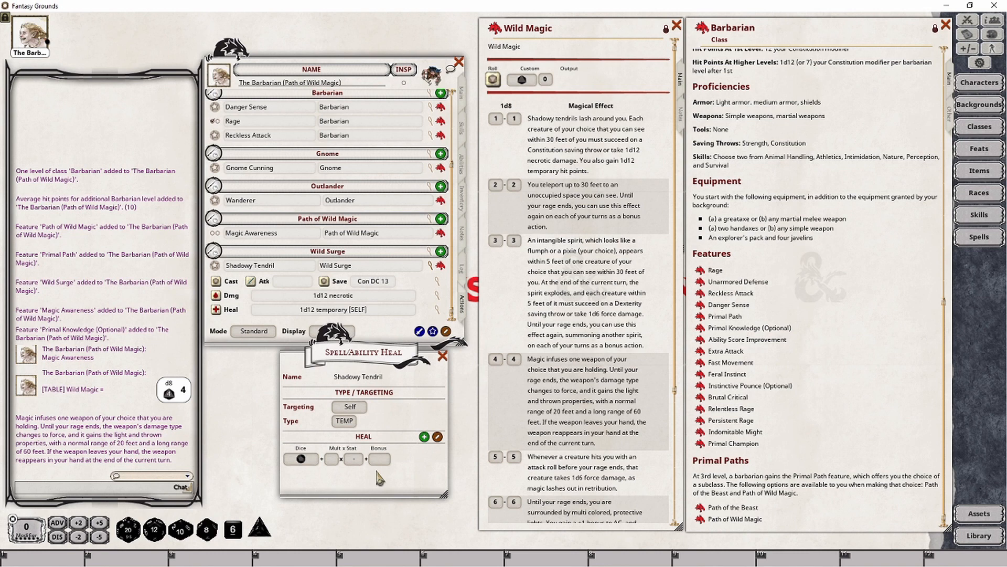
click(443, 357)
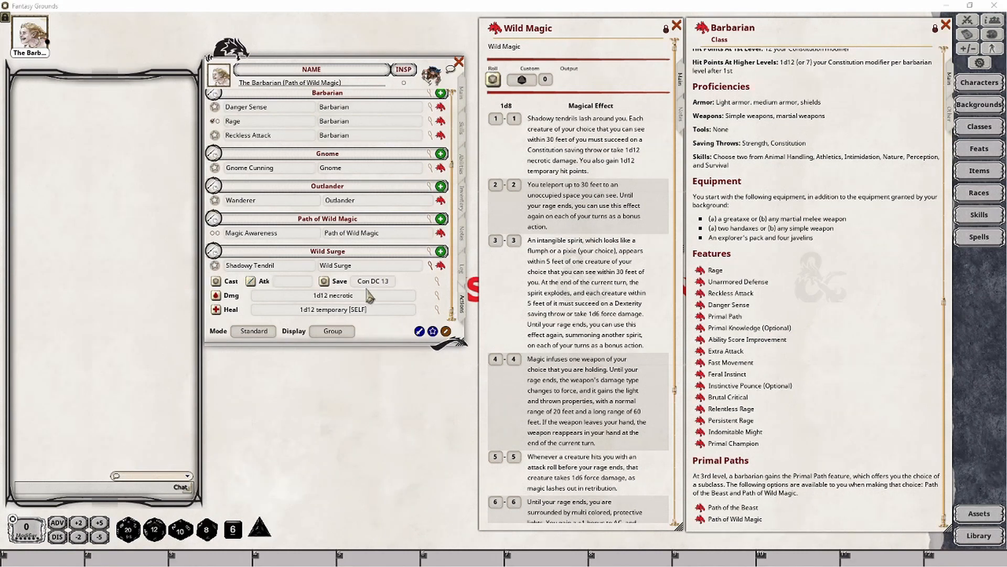
Open the Combat Tracker, announce the barbarian's Rage in the chat, and uncover the first Wild Magic table entry
click(968, 21)
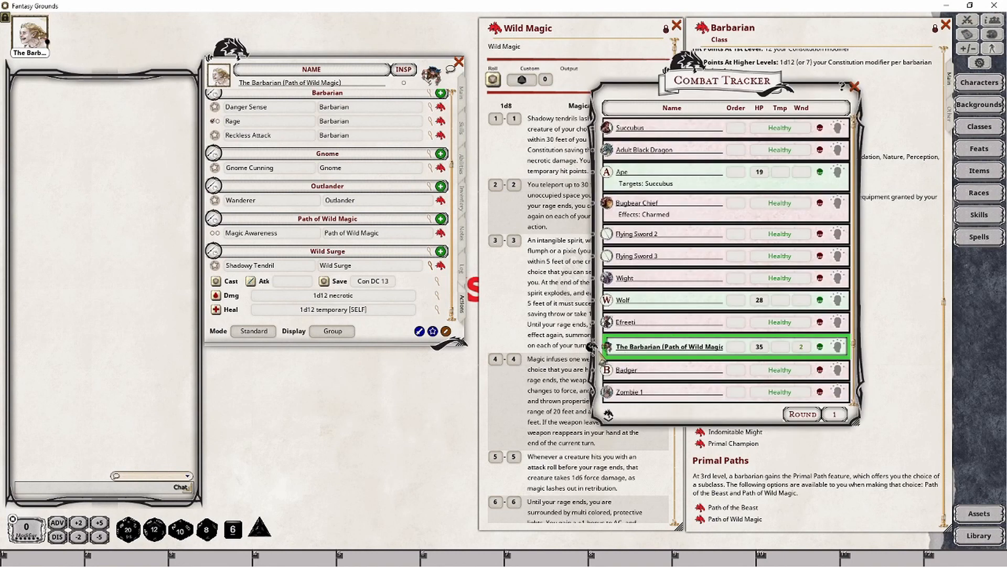
click(215, 121)
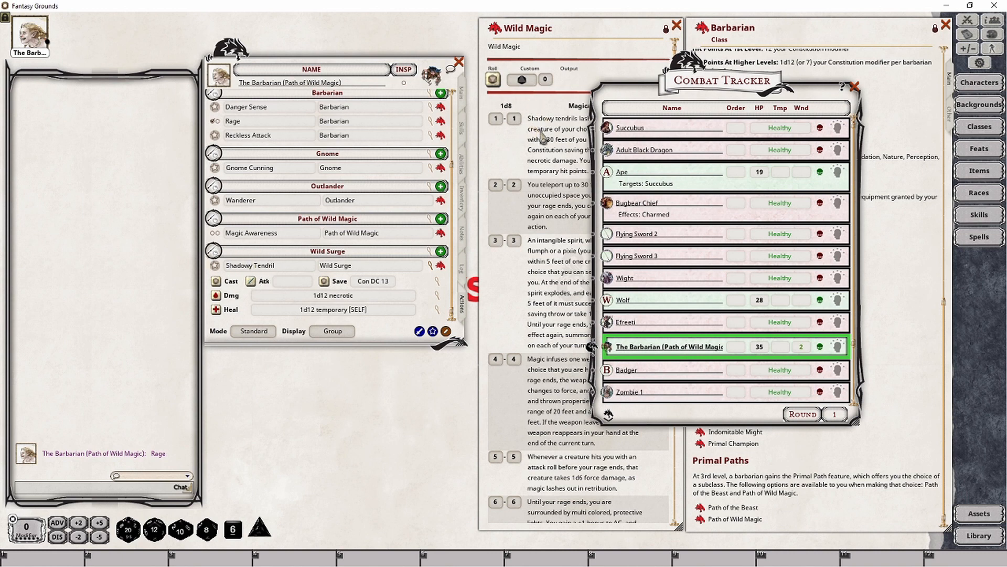
drag(686, 84, 698, 168)
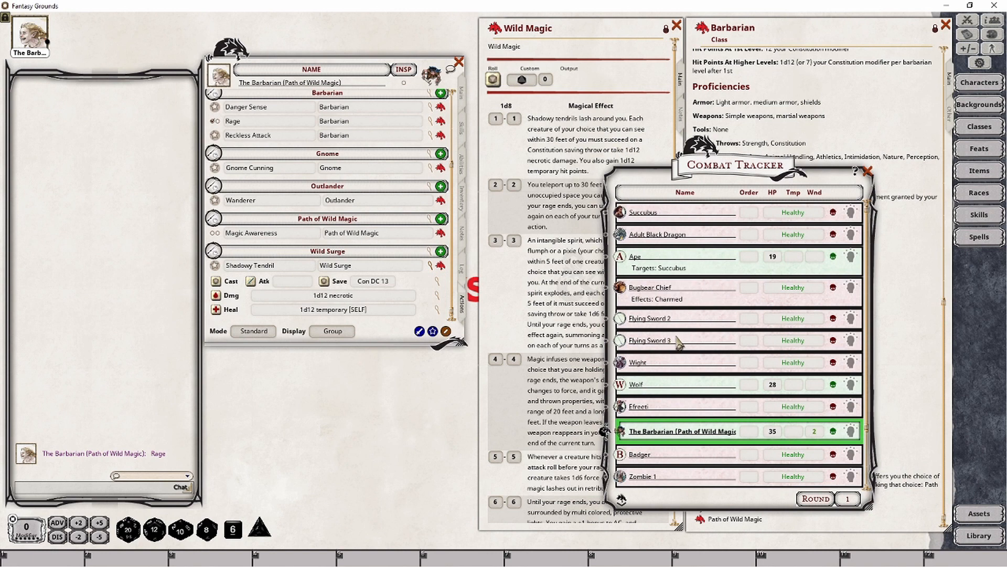
Target the Succubus, Adult Black Dragon and Bugbear Chief with the barbarian in the Combat Tracker
key(ctrl)
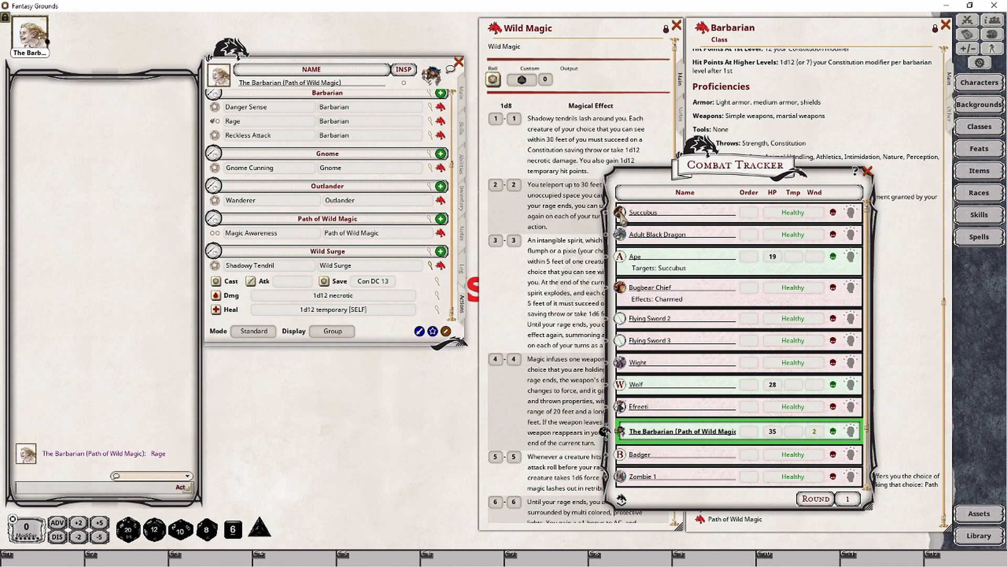
ctrl+click(620, 214)
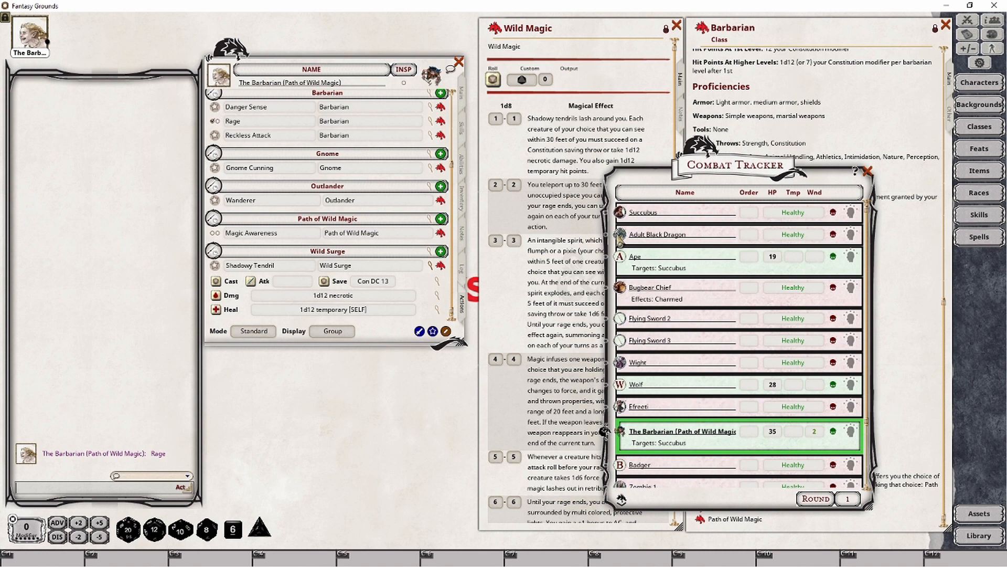
ctrl+click(621, 235)
ctrl+click(623, 293)
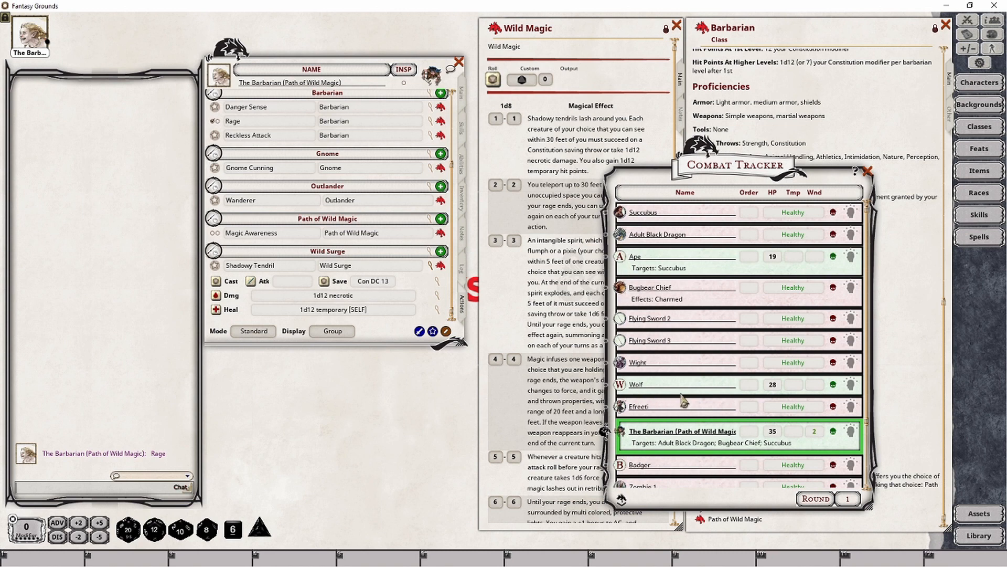
Test Shadowy Tendril by rolling its save, damage and heal actions, and close the Combat Tracker
click(325, 282)
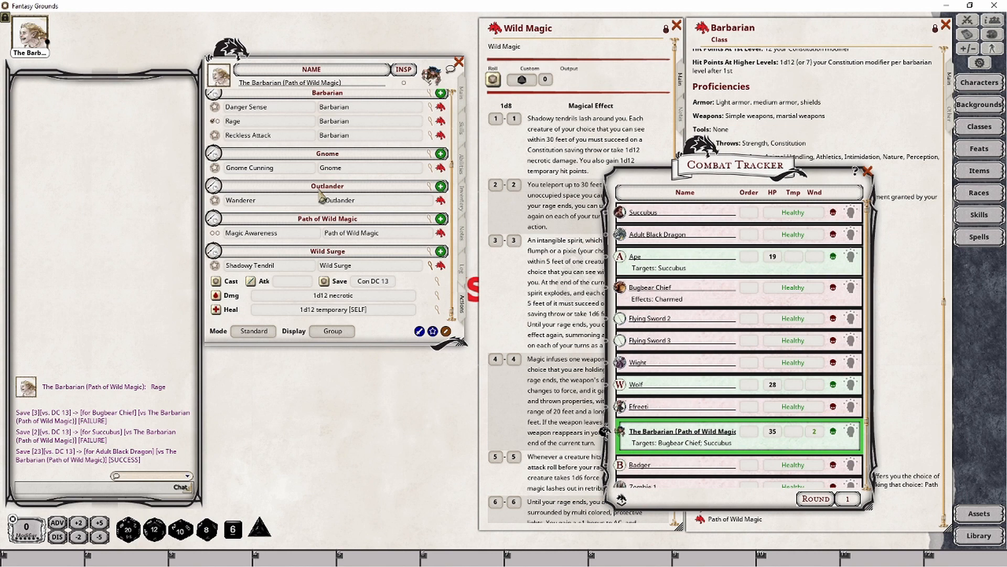
click(216, 309)
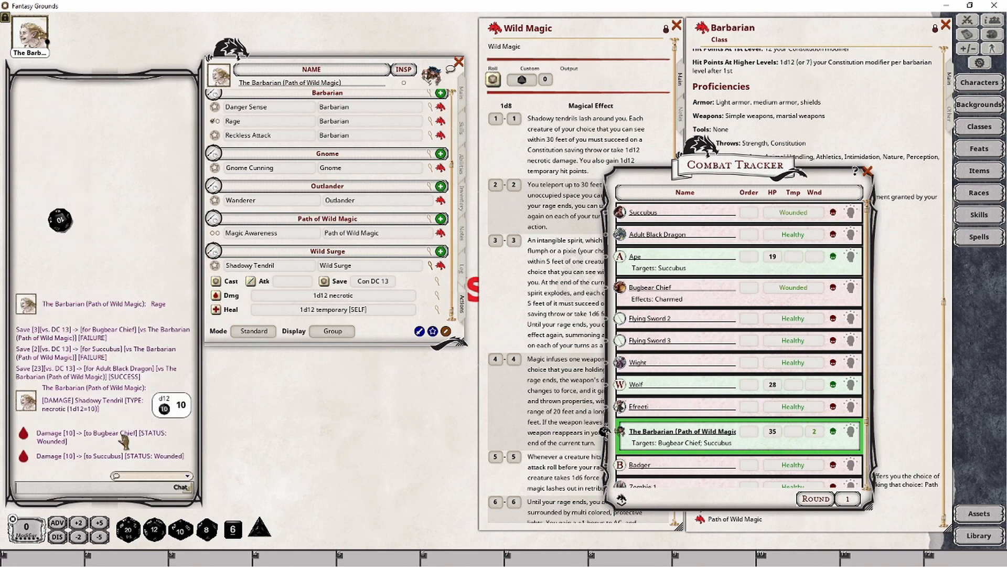
click(217, 312)
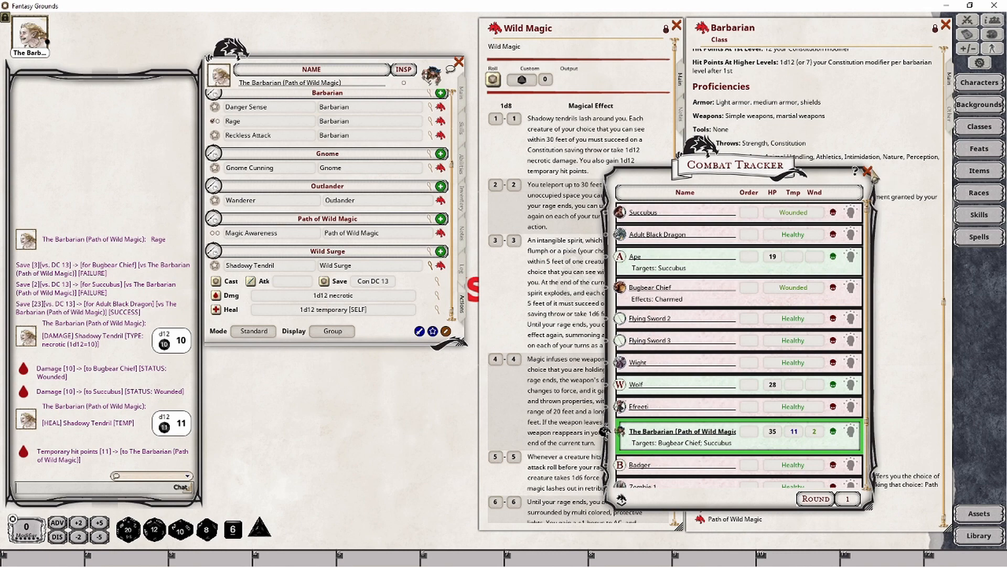
click(868, 171)
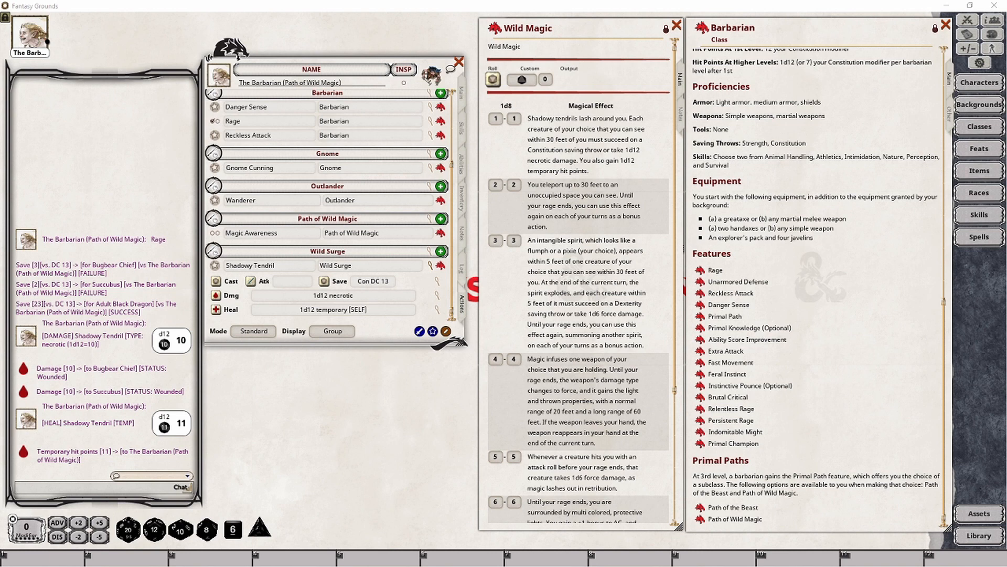
Add a second copy of the Shadowy Tendril power to the Wild Surge group and name it "Teleporation"
click(442, 266)
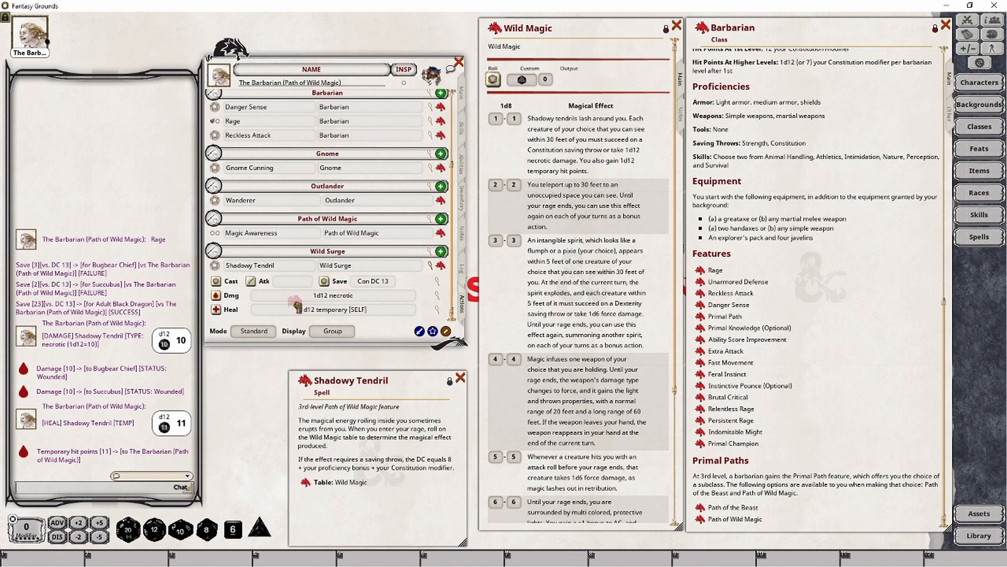
scroll(297, 309, down, 3)
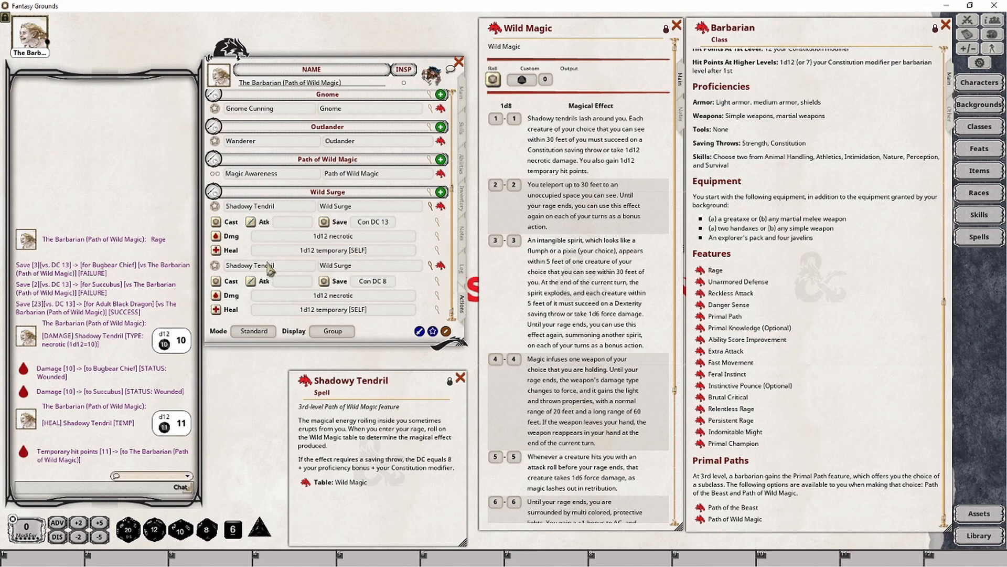
key(ctrl+a)
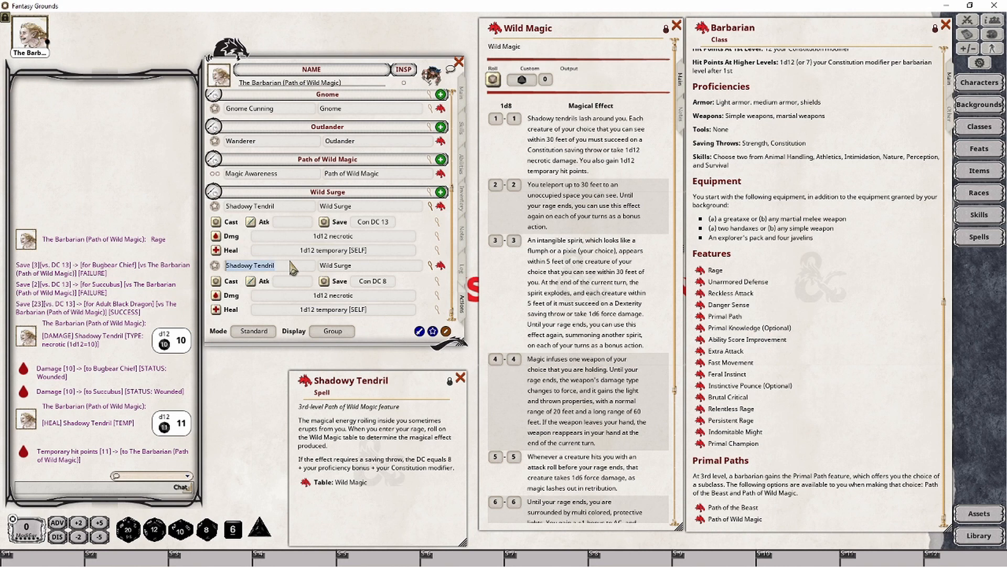
key(BackSpace)
text(Teleporation)
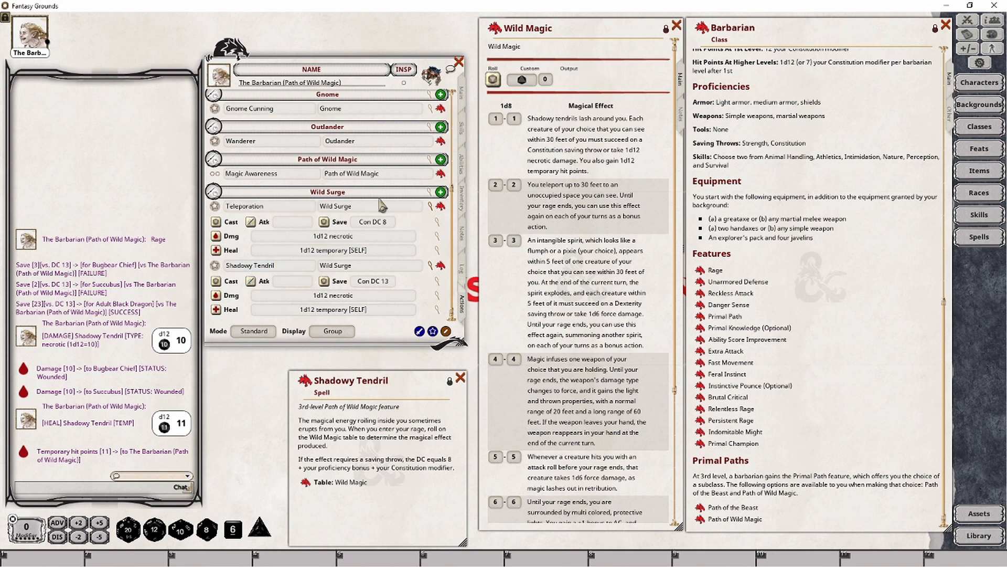
Delete the cast, damage and heal actions from the Teleporation power
right_click(283, 219)
click(348, 246)
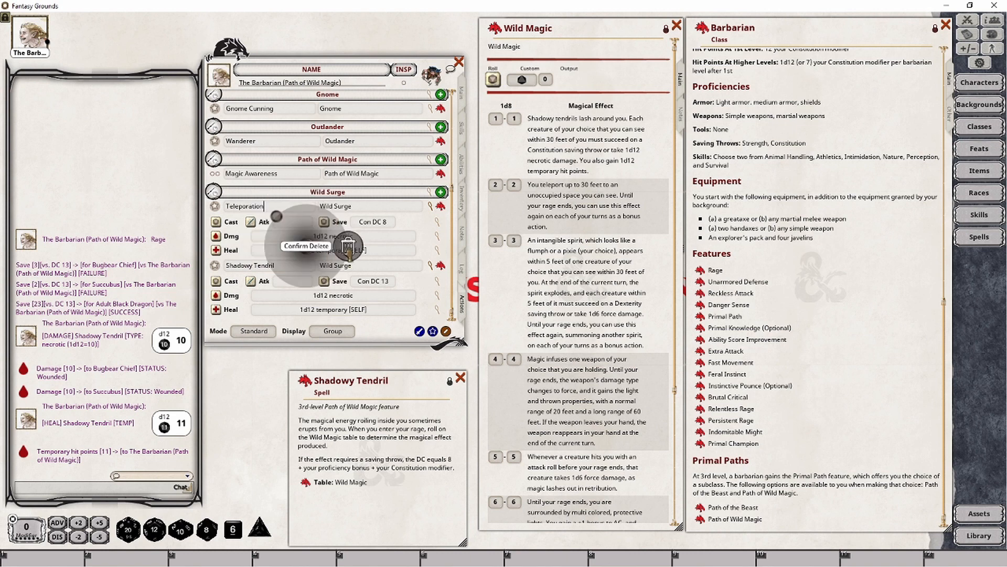
click(348, 250)
right_click(286, 239)
click(346, 268)
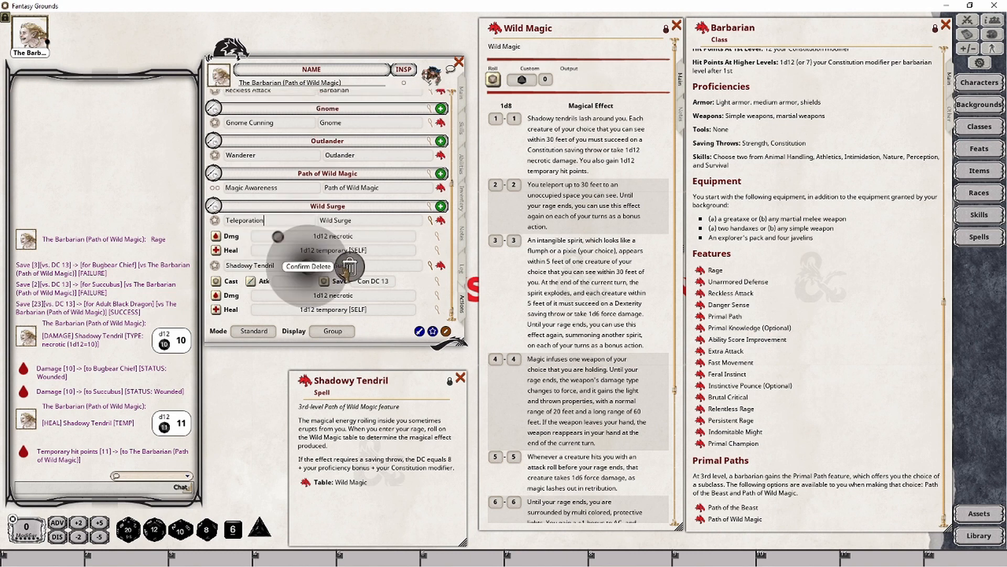
click(346, 267)
right_click(278, 247)
click(350, 277)
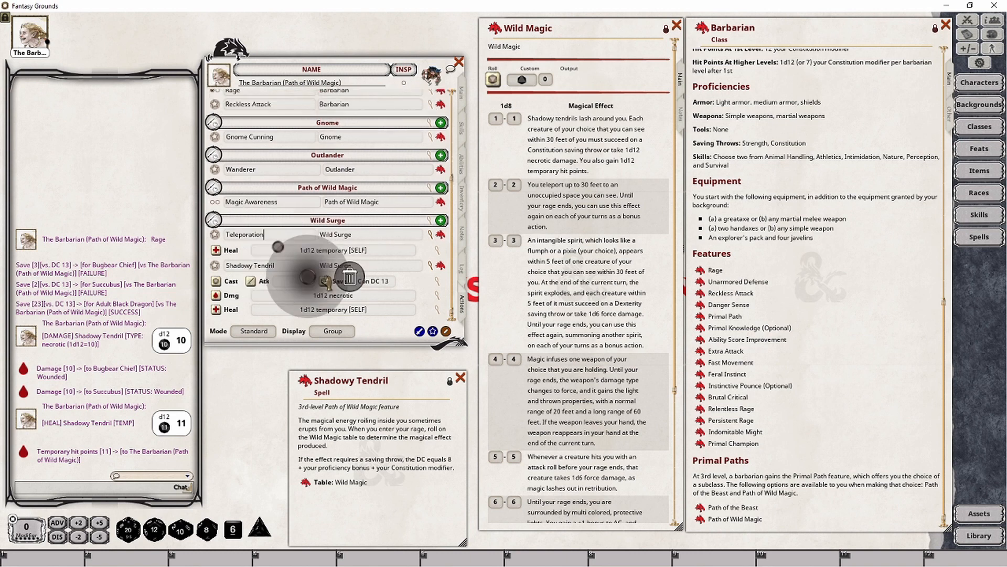
click(358, 281)
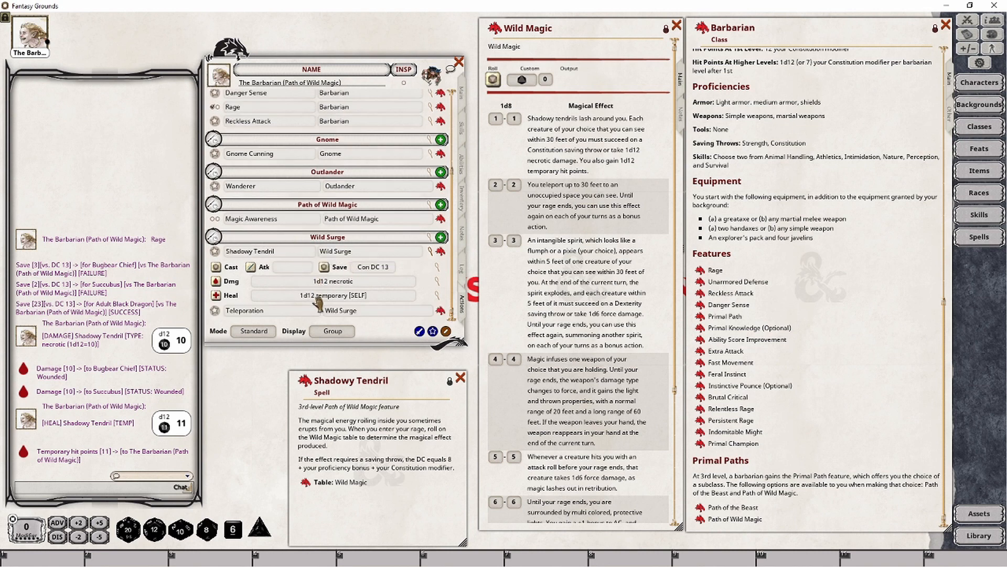
Add an effect action to the Teleporation power
right_click(423, 312)
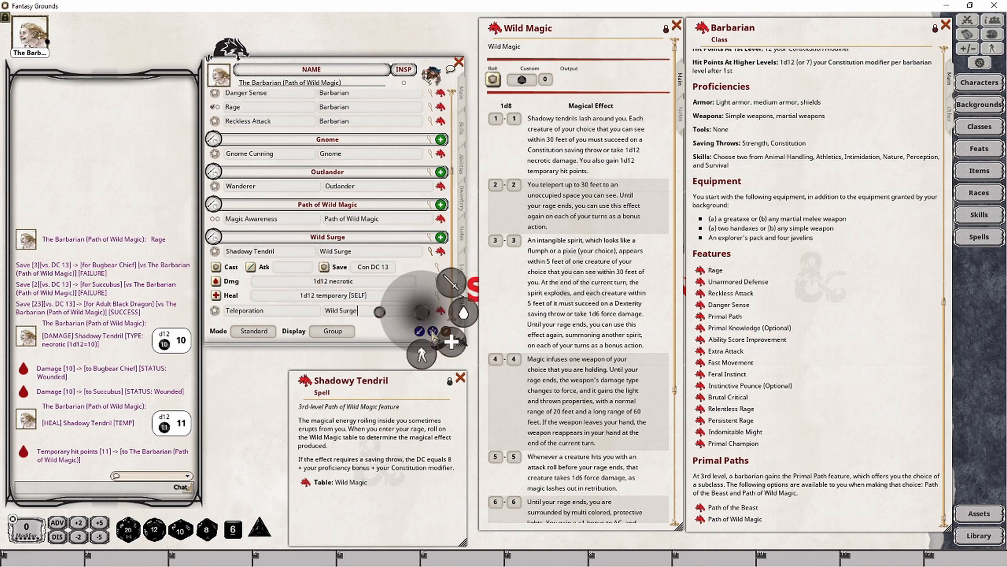
click(421, 354)
scroll(409, 309, down, 1)
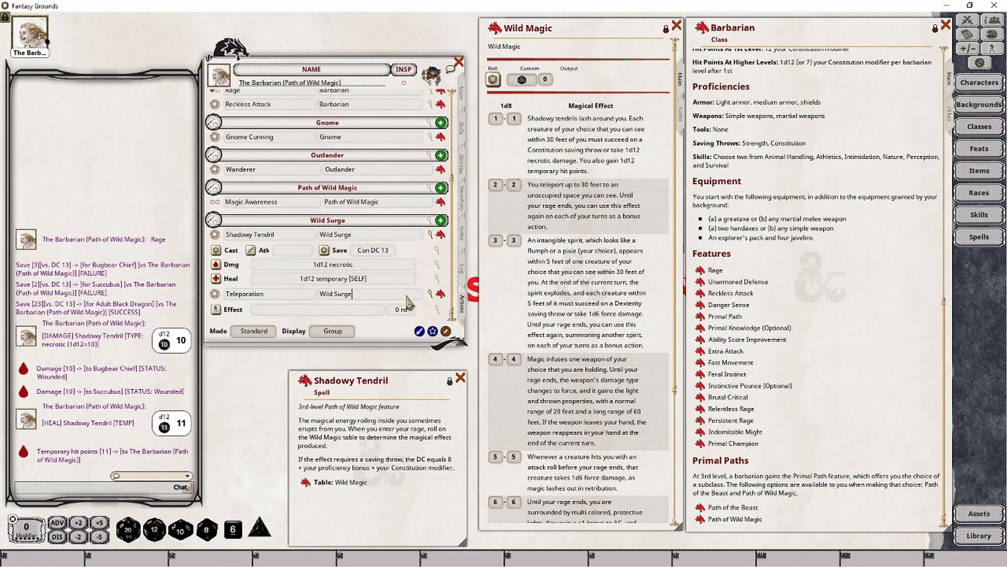
Set Teleporation's effect to "Wild Surge - Teleporation;" with a 1-minute duration and Self targeting
click(438, 313)
drag(417, 236, 308, 371)
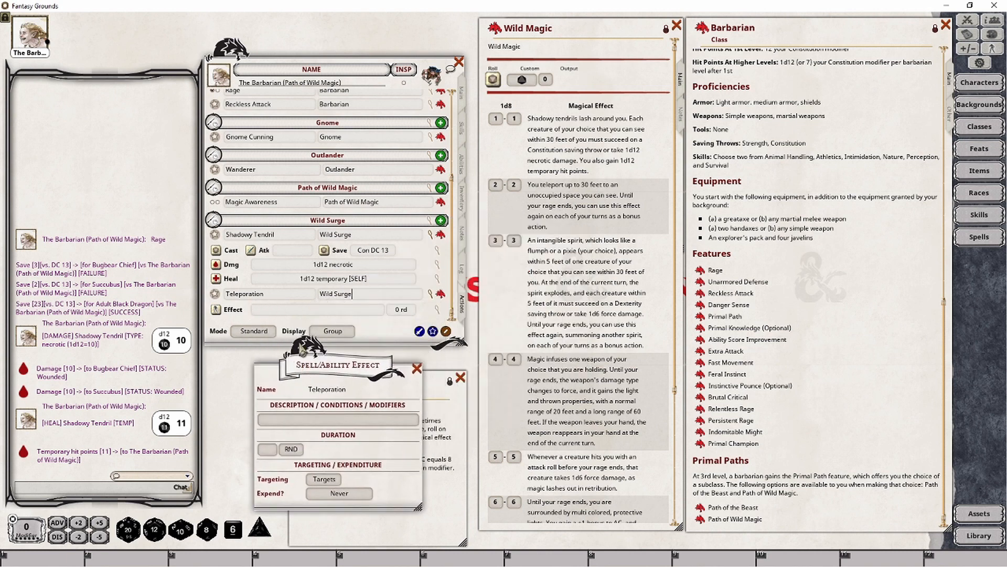
click(282, 421)
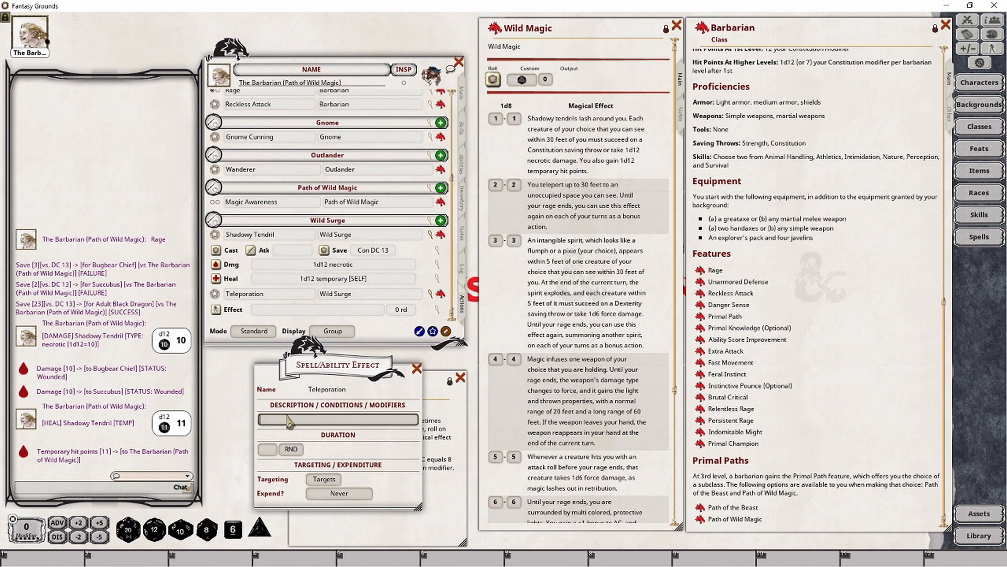
text(Wild Surge - Teleporation)
text(;)
click(267, 449)
text(1)
click(291, 449)
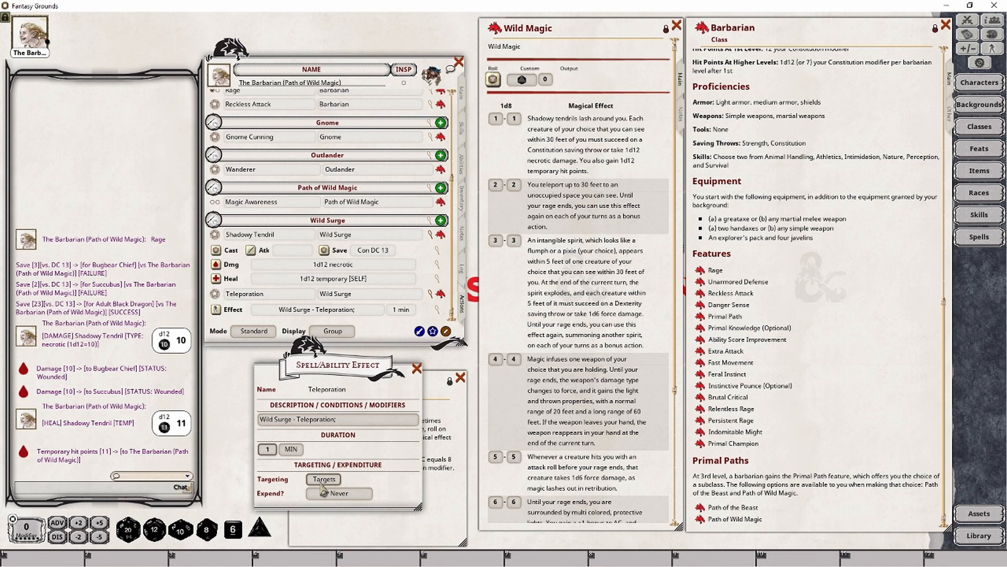
click(324, 480)
click(417, 368)
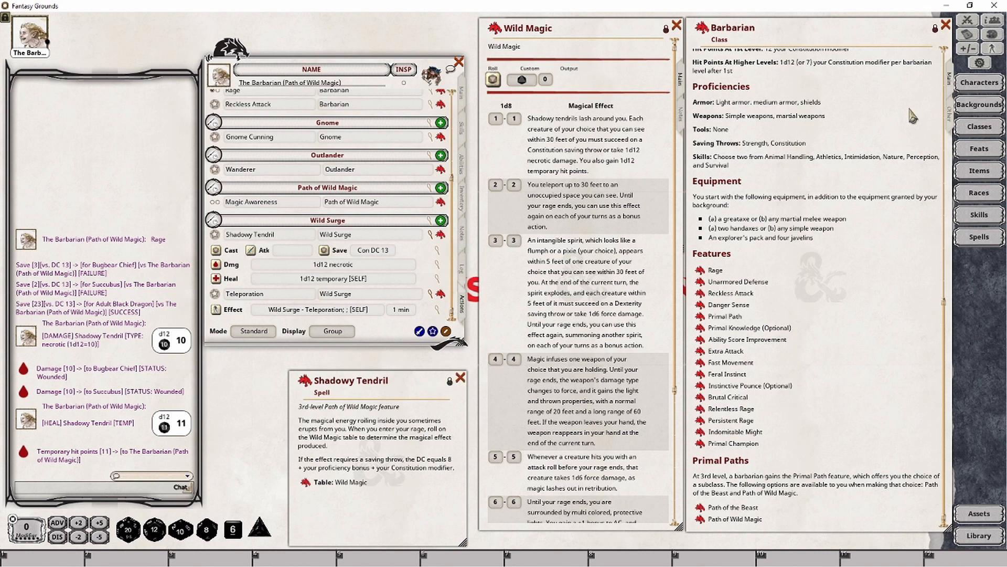
Test the Teleporation effect on the barbarian with the Combat Tracker open, and announce Rage in the chat
click(968, 20)
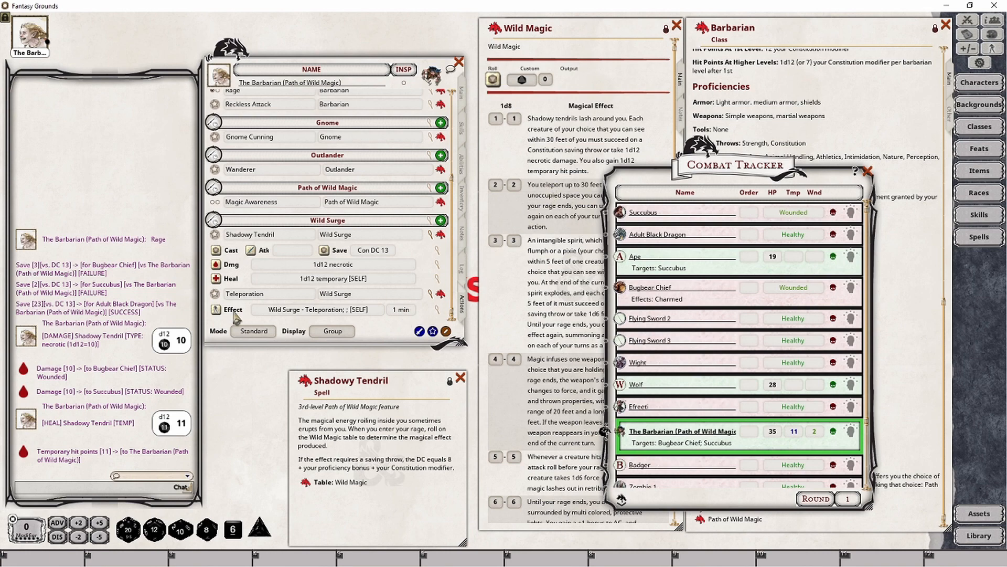
click(215, 309)
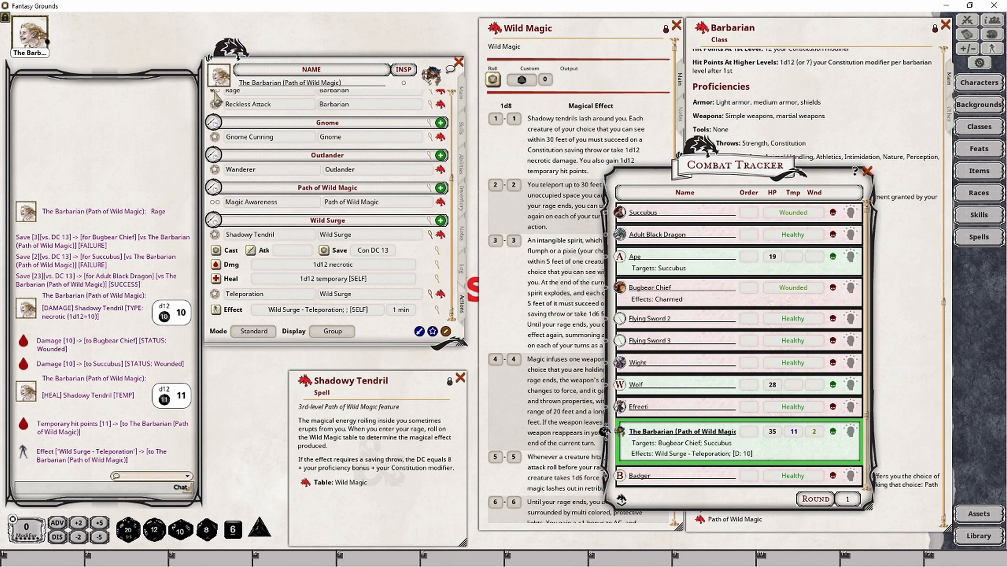
click(215, 97)
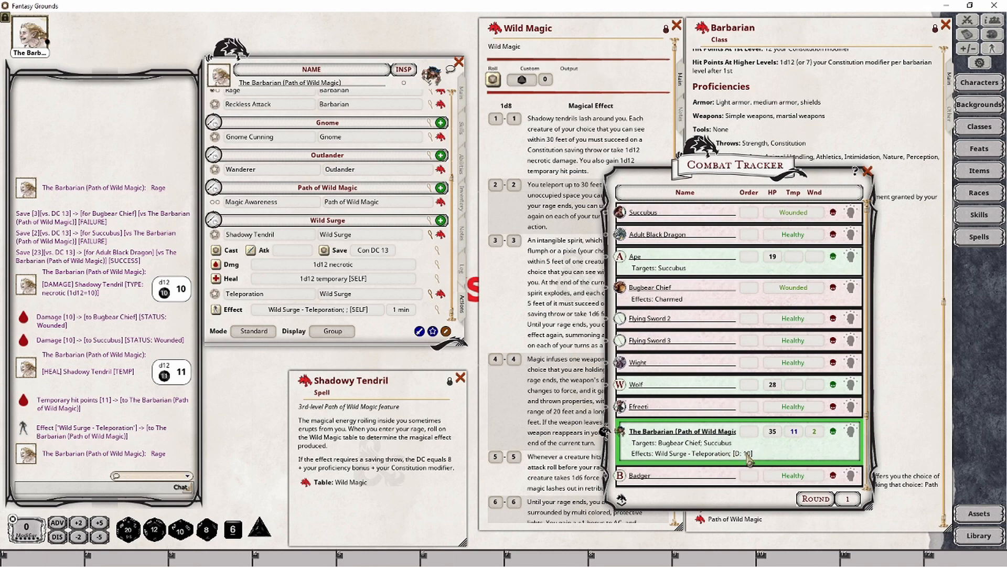
Review the Wild Magic table's teleport entry and the combatants in the Combat Tracker, then close the tracker
click(541, 240)
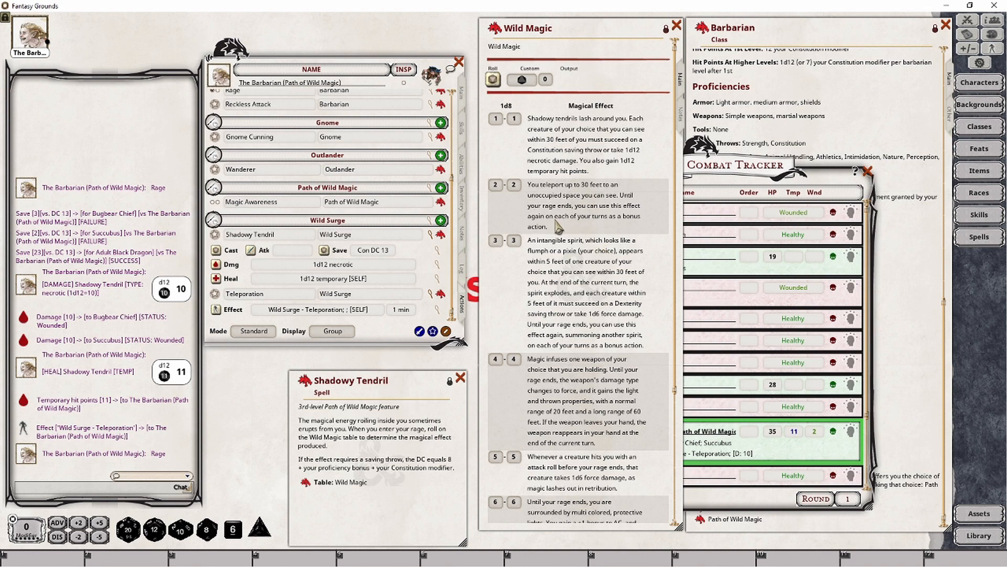
click(827, 178)
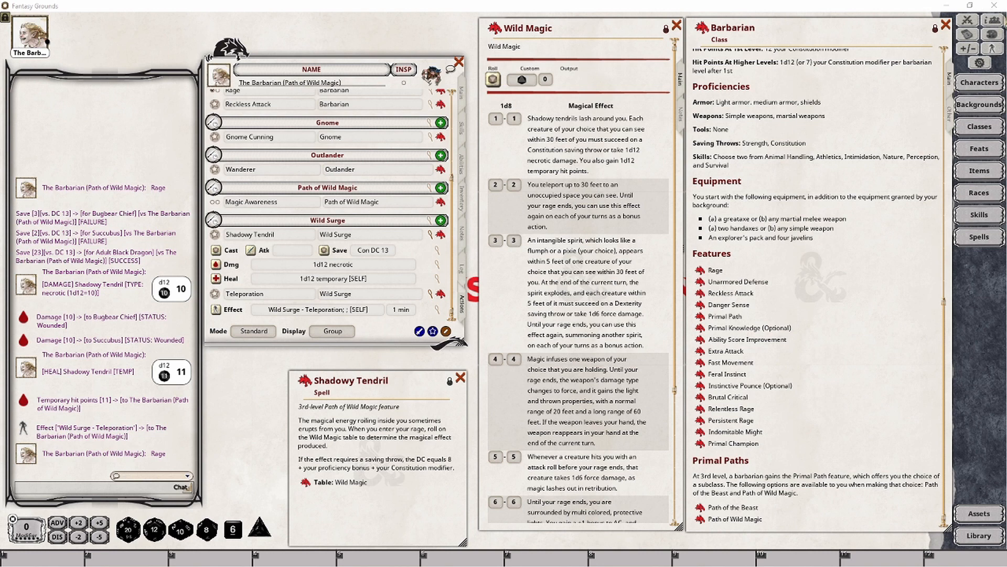
click(973, 18)
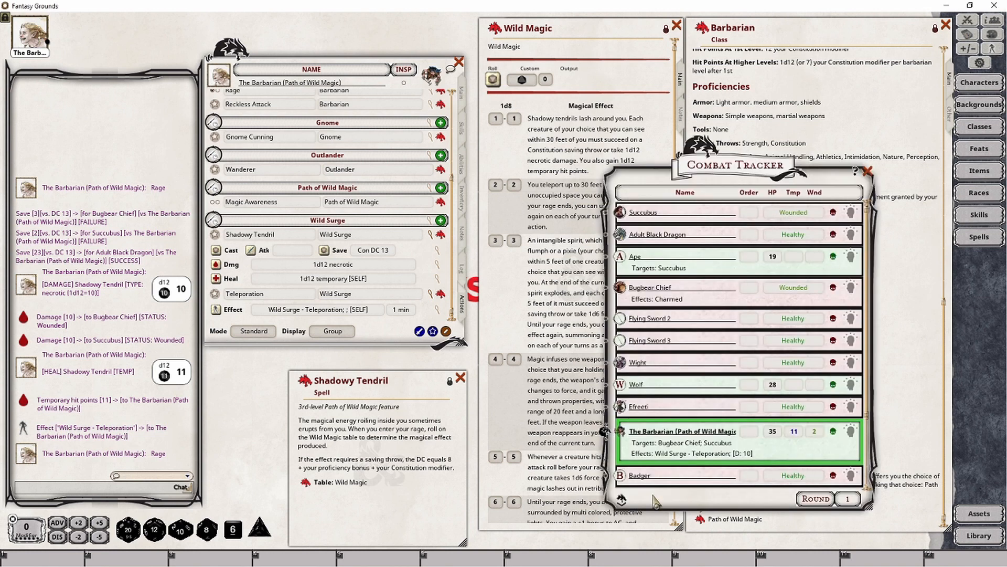
scroll(659, 475, down, 3)
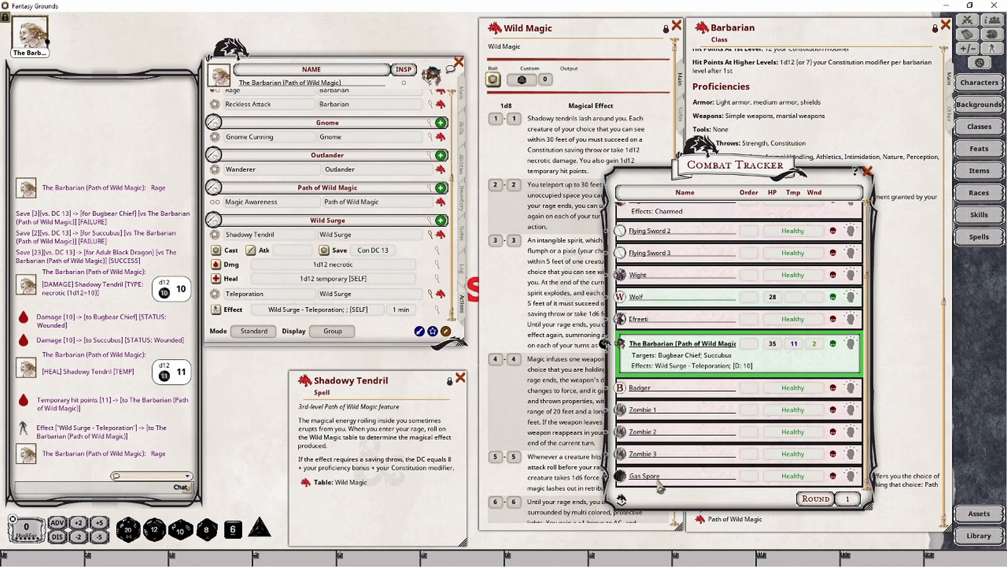
click(868, 171)
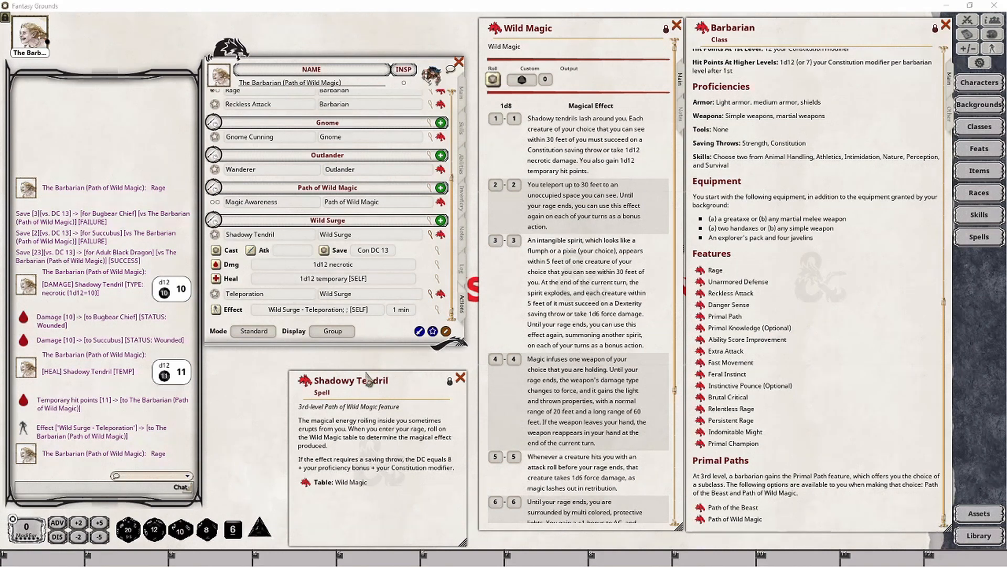
Add another copy of Shadowy Tendril to the Wild Surge group and name it "Intangible Spirit"
drag(306, 386, 384, 276)
scroll(384, 276, down, 1)
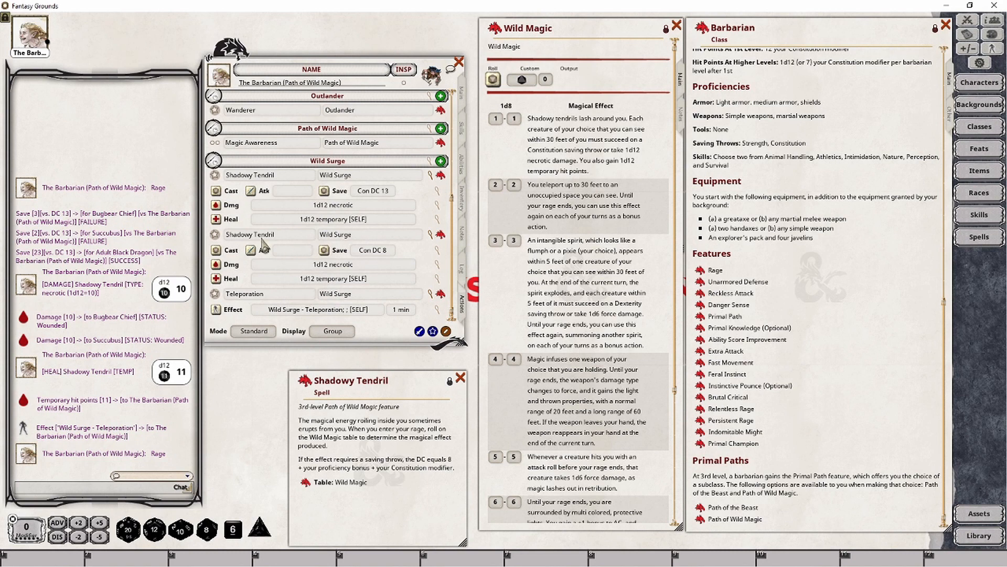
click(278, 235)
key(ctrl+a)
key(BackSpace)
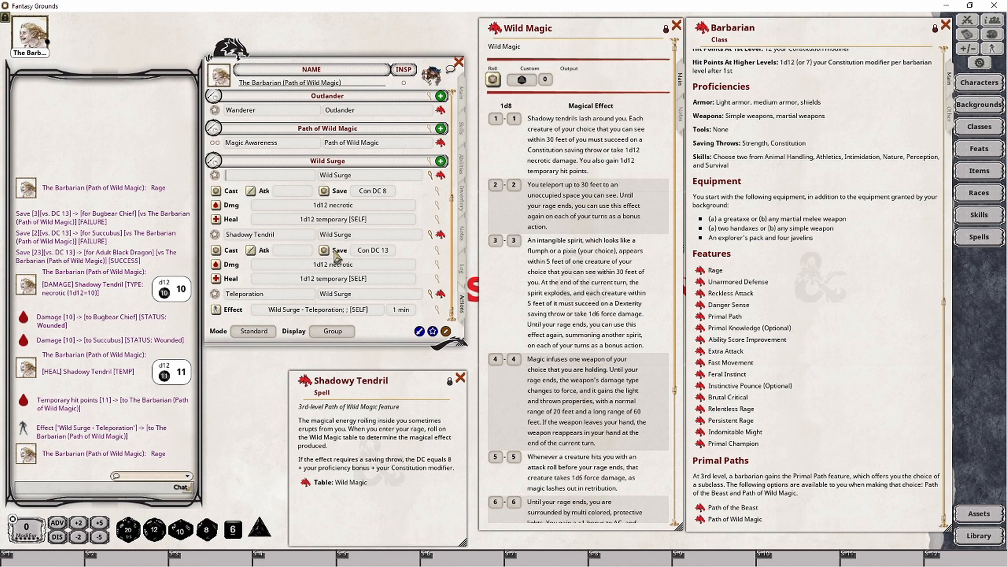
text(Intang)
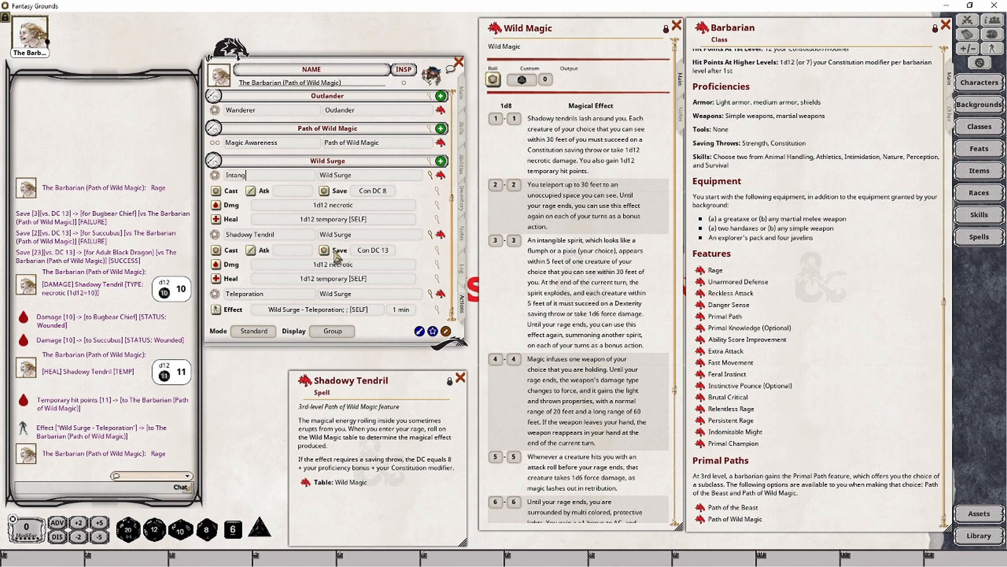
text(ible Spirit)
Change Intangible Spirit's saving throw type to Dexterity
click(438, 191)
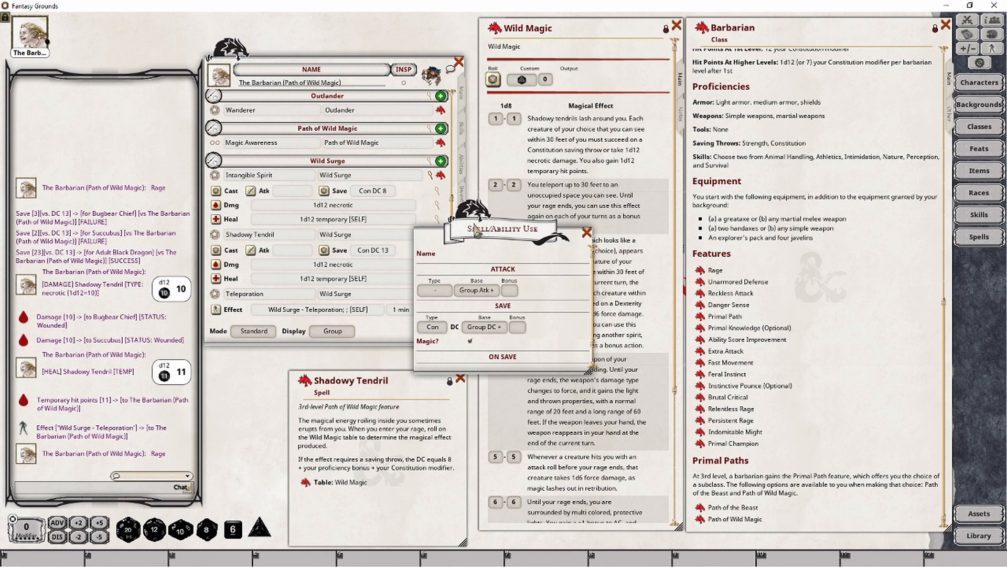
click(441, 328)
click(442, 329)
click(442, 329)
click(442, 329)
click(442, 329)
click(587, 232)
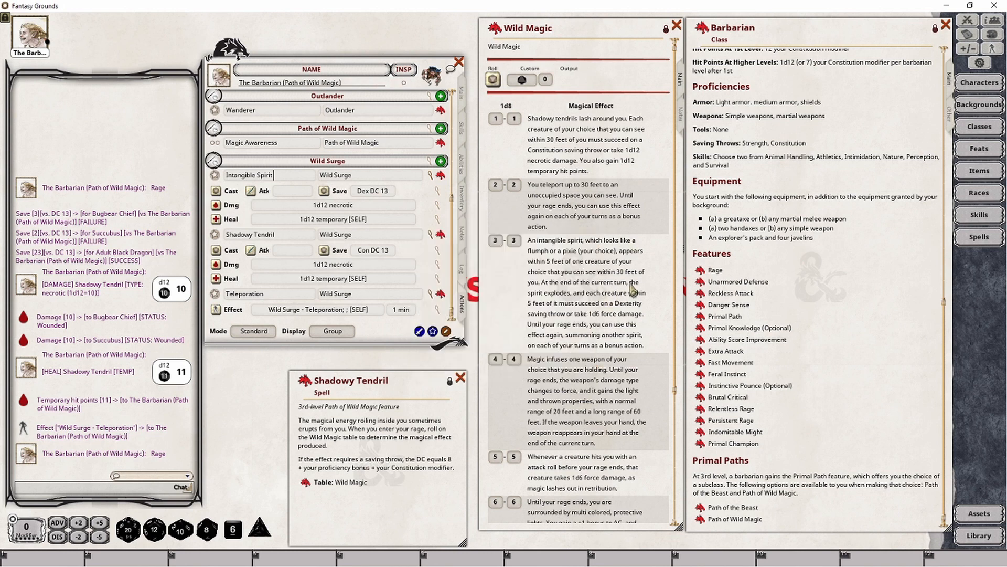
Delete the heal action from the Intangible Spirit power
right_click(277, 217)
click(310, 239)
click(353, 238)
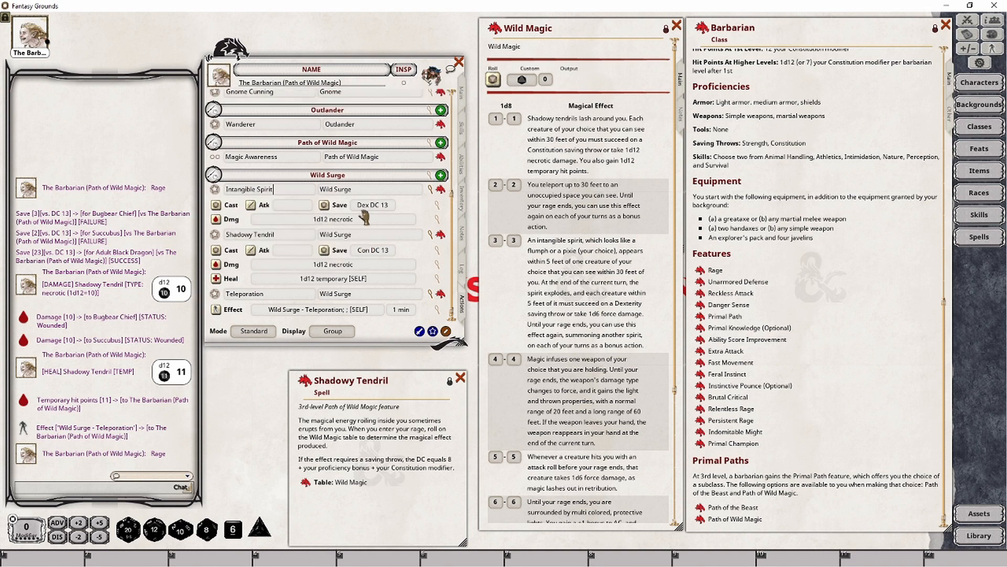
Replace the damage dice of Intangible Spirit with 1d6, keeping its damage settings open beside the Wild Magic table
click(437, 219)
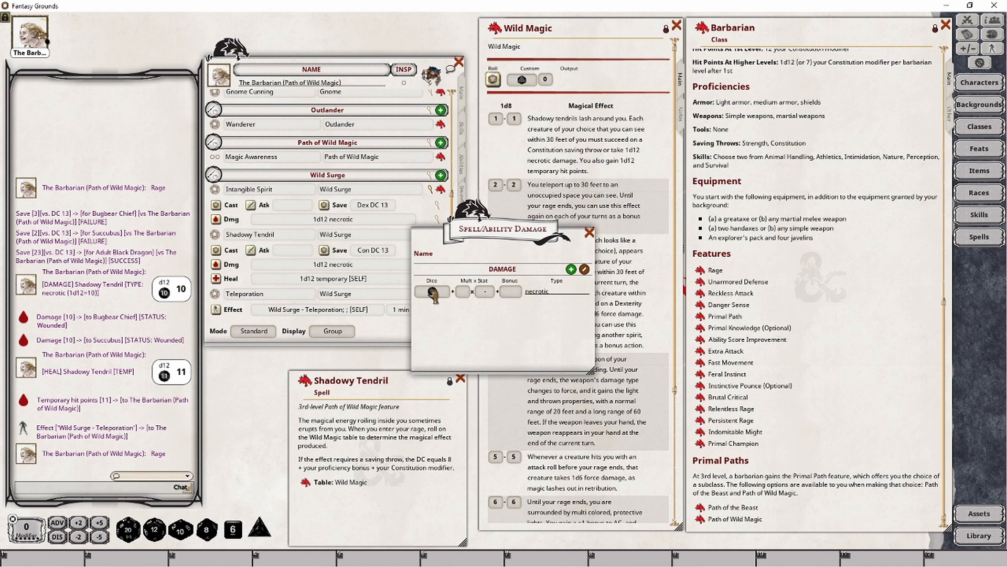
right_click(434, 293)
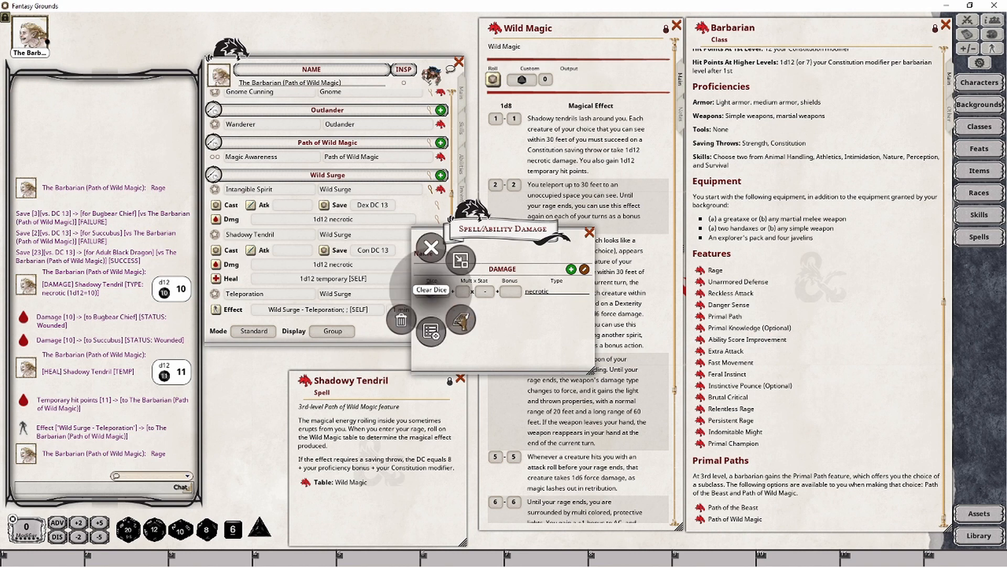
click(432, 290)
drag(233, 529, 435, 295)
drag(530, 227, 417, 246)
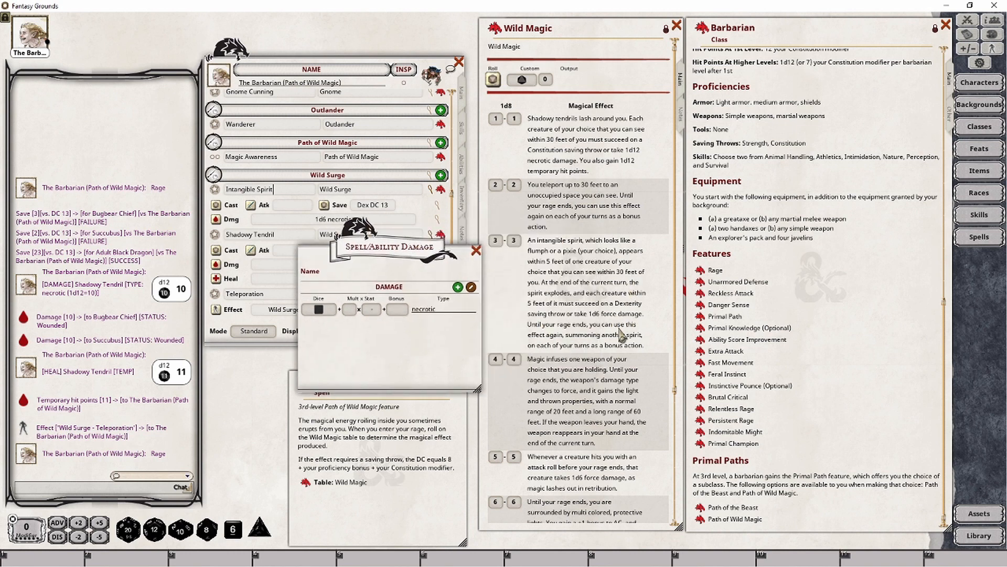
Set Intangible Spirit's damage type to force and close the damage settings
click(453, 312)
key(BackSpace)
key(BackSpace)
key(BackSpace)
key(BackSpace)
key(BackSpace)
key(BackSpace)
key(BackSpace)
key(BackSpace)
text(force)
click(476, 250)
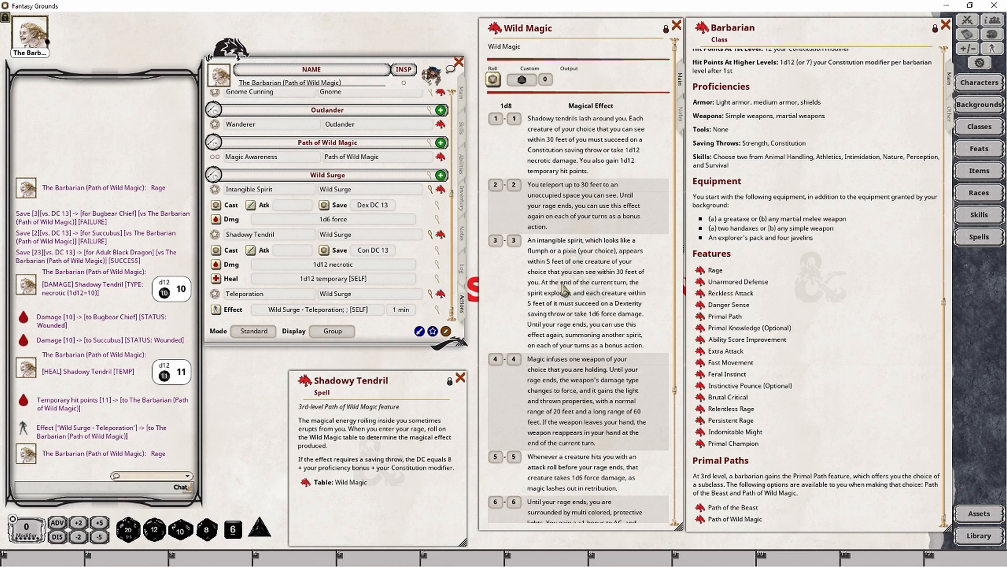
Test Intangible Spirit by adding Flying Sword 2 and Flying Sword 3 to the barbarian's combat targets and rolling its Dexterity save against all targets
click(216, 190)
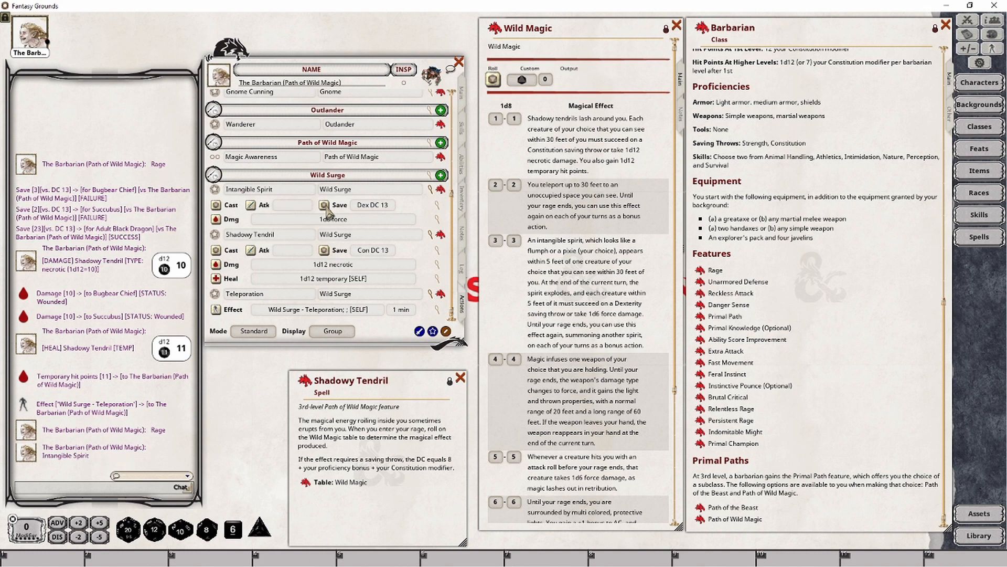
click(968, 21)
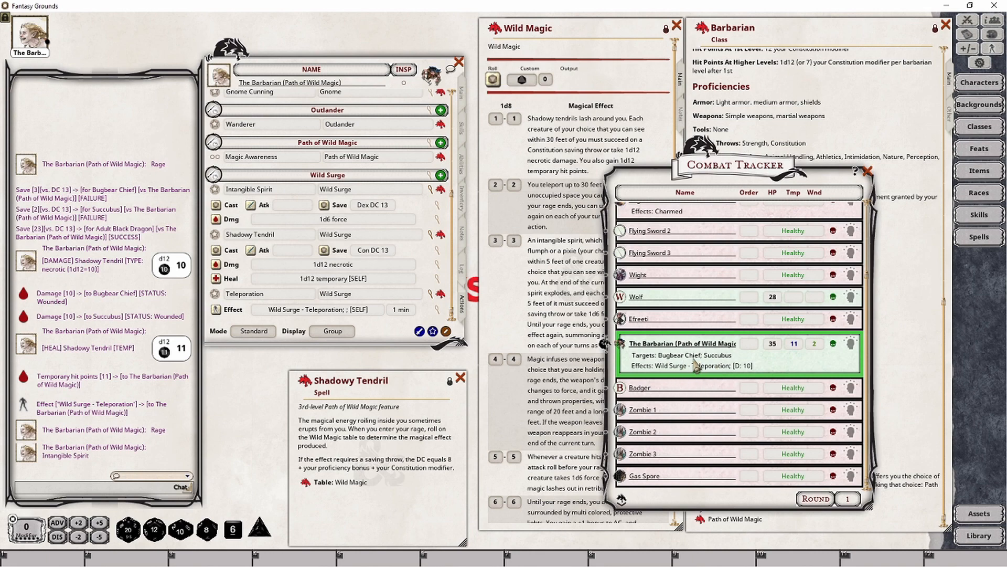
key(ctrl)
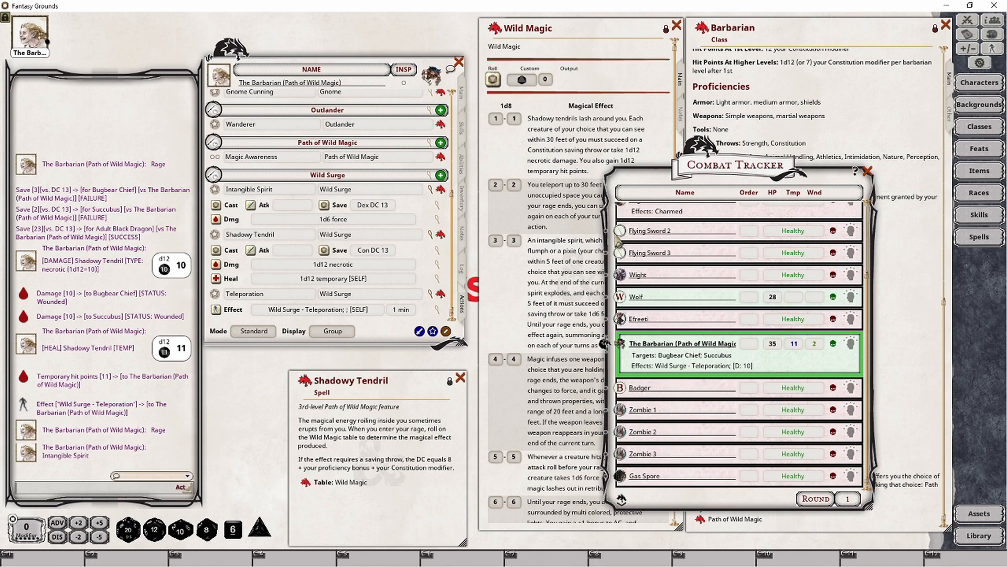
ctrl+click(620, 231)
ctrl+click(621, 253)
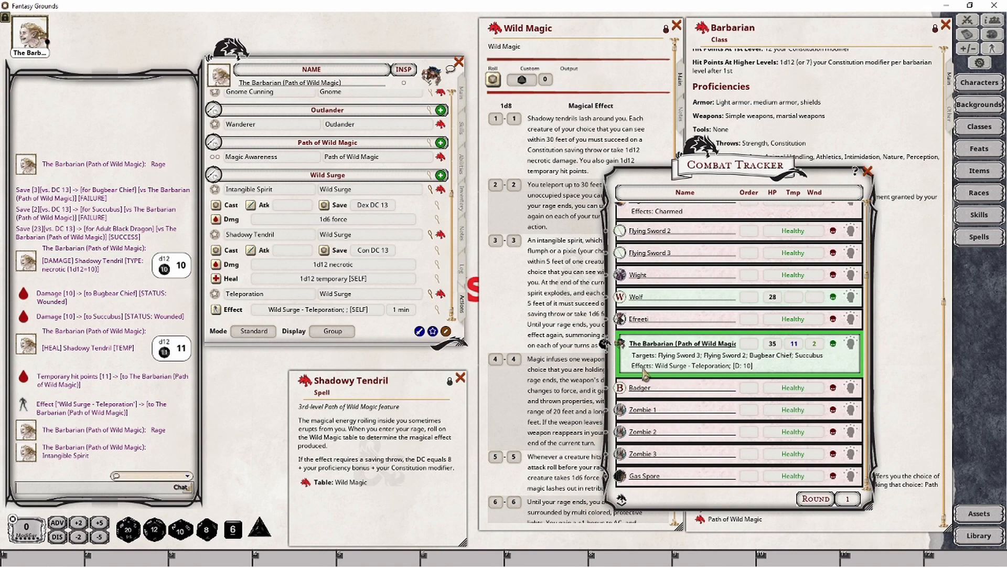
click(325, 207)
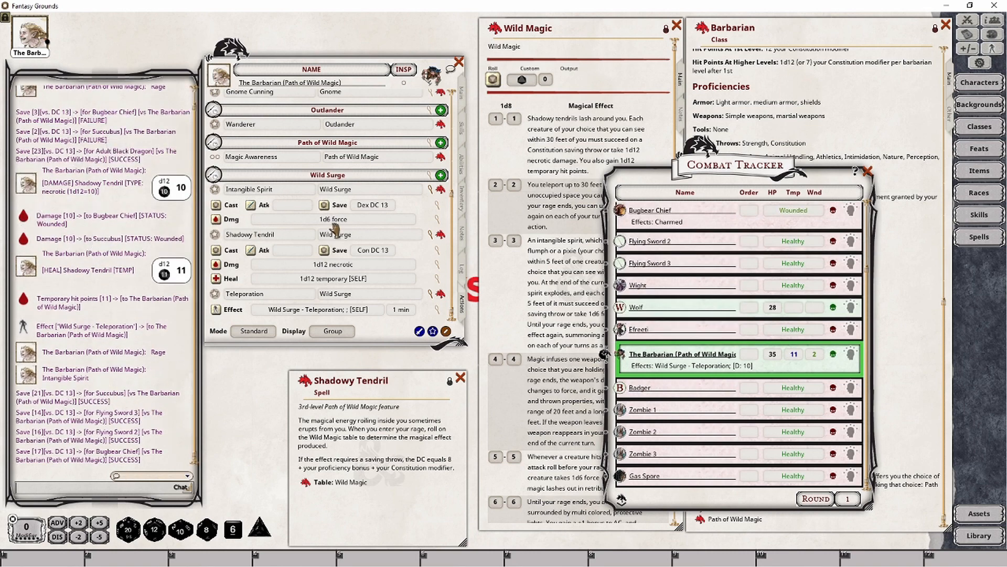
click(869, 172)
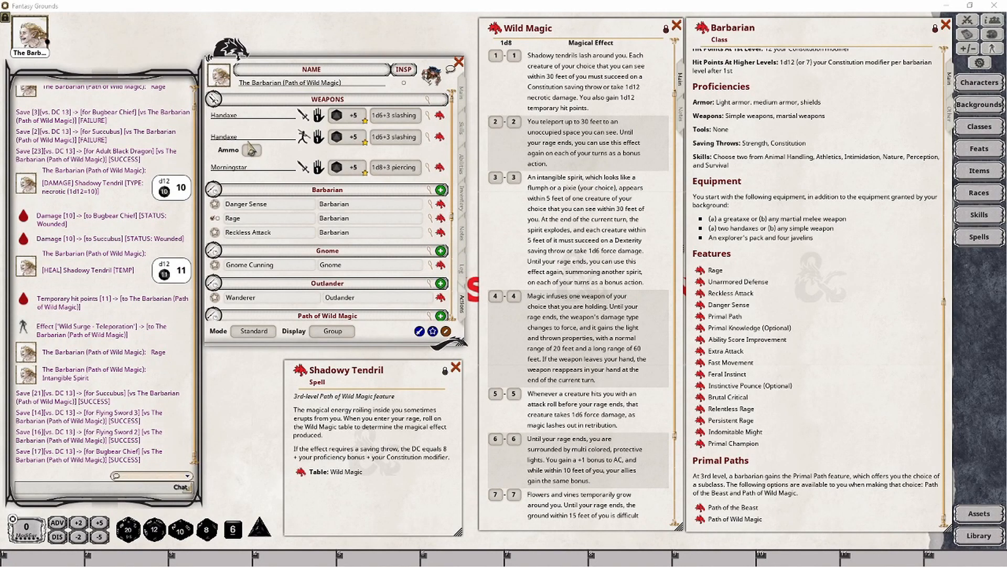
Add a new weapon entry named Morningstar (Imbued) to the character's weapons
right_click(265, 176)
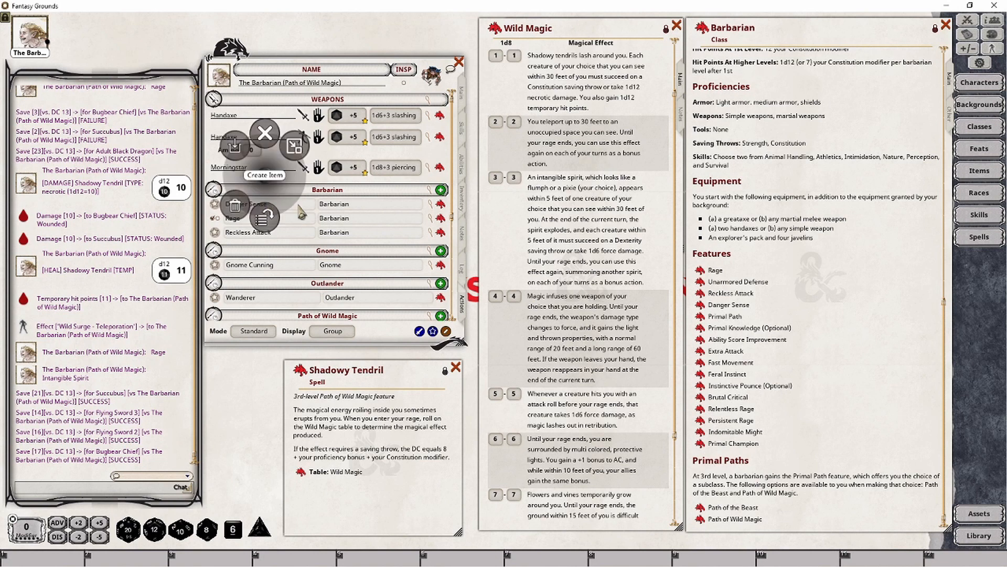
click(420, 331)
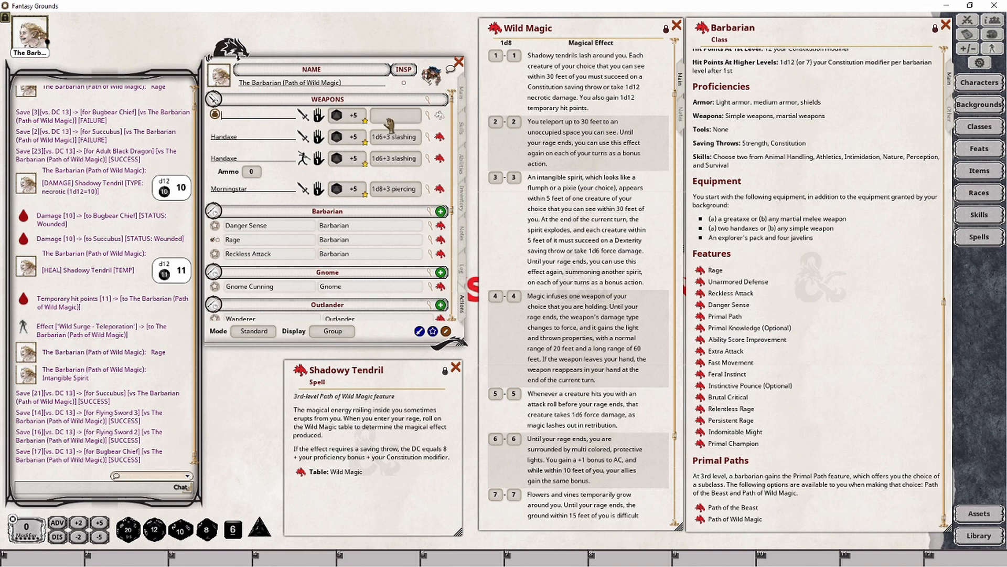
click(265, 116)
key(shift)
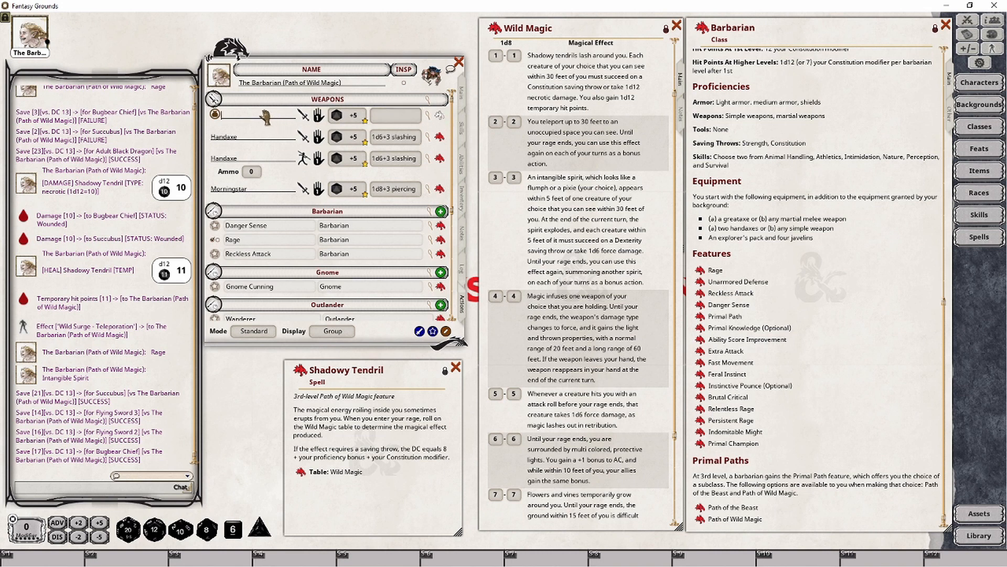
text(Mor)
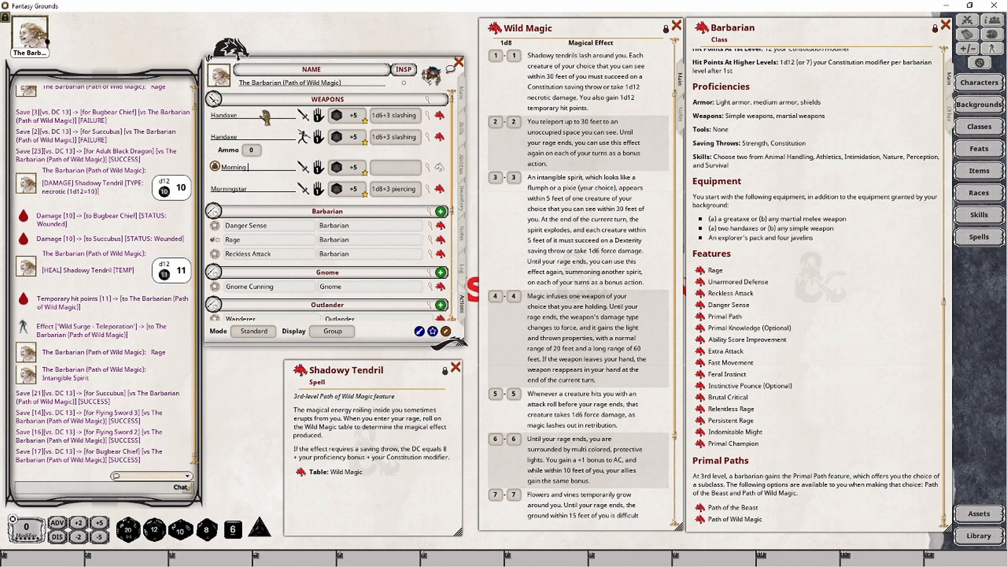
text(ningstar (Mag)
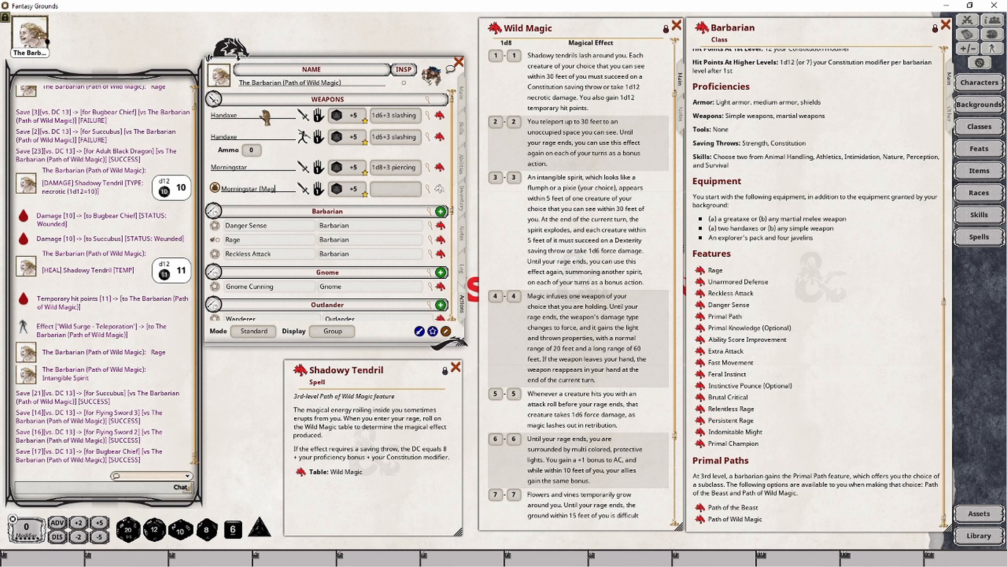
key(BackSpace)
key(BackSpace)
key(BackSpace)
text(Imbued))
Give the Morningstar (Imbued) a damage entry of 1d8 force and close its weapon settings
click(439, 189)
drag(466, 230, 378, 303)
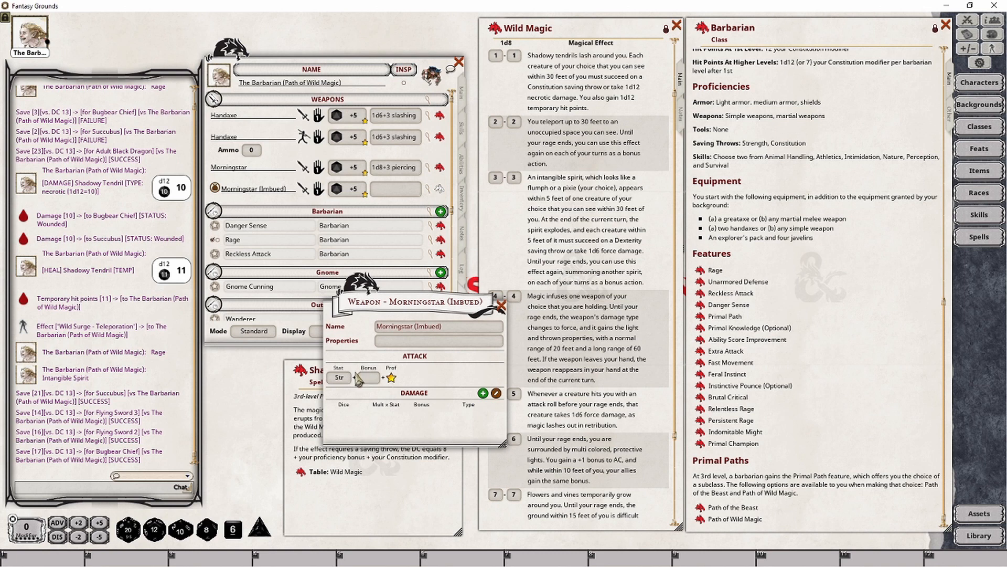
click(483, 393)
drag(418, 306, 367, 272)
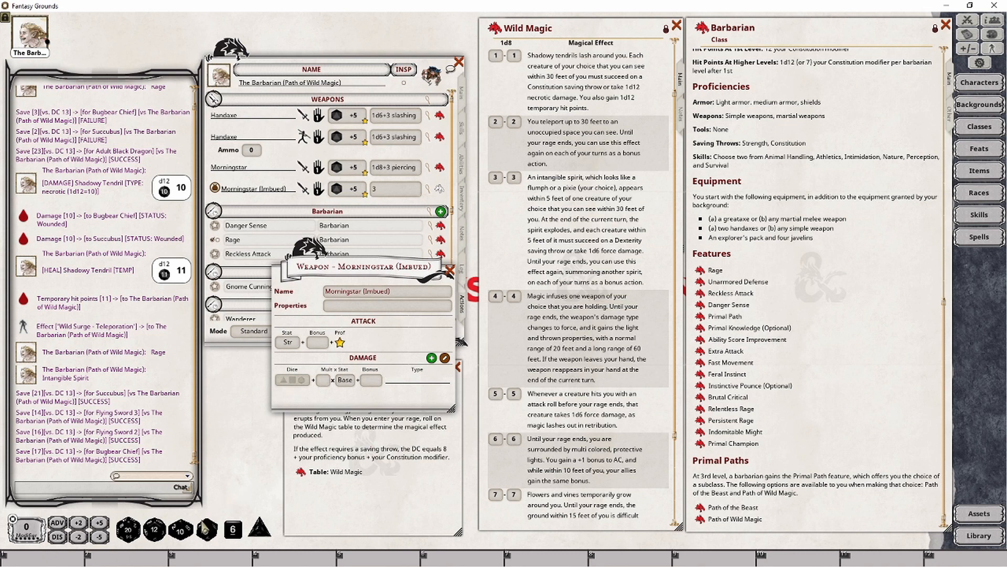
drag(207, 529, 293, 378)
click(405, 378)
text(force)
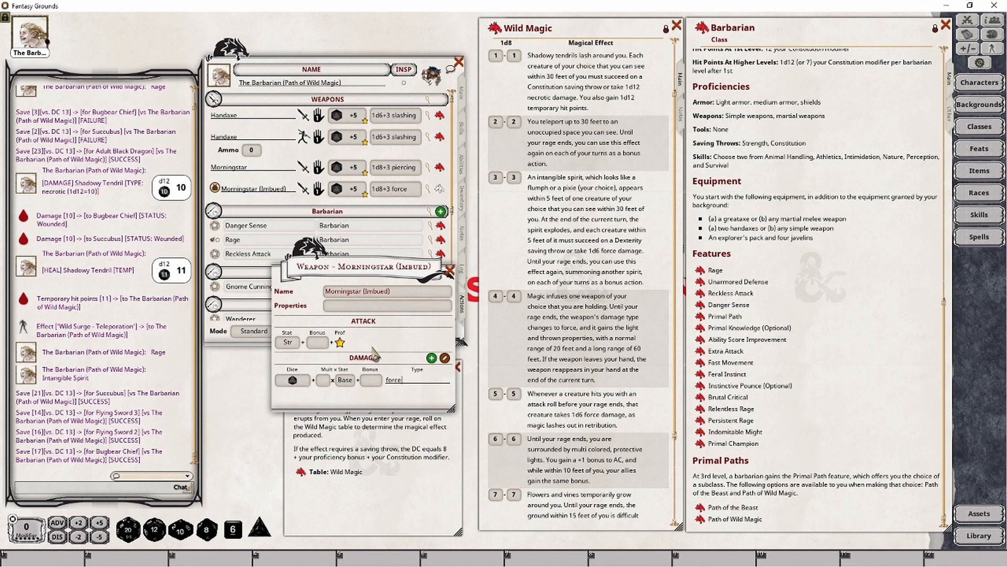
click(449, 270)
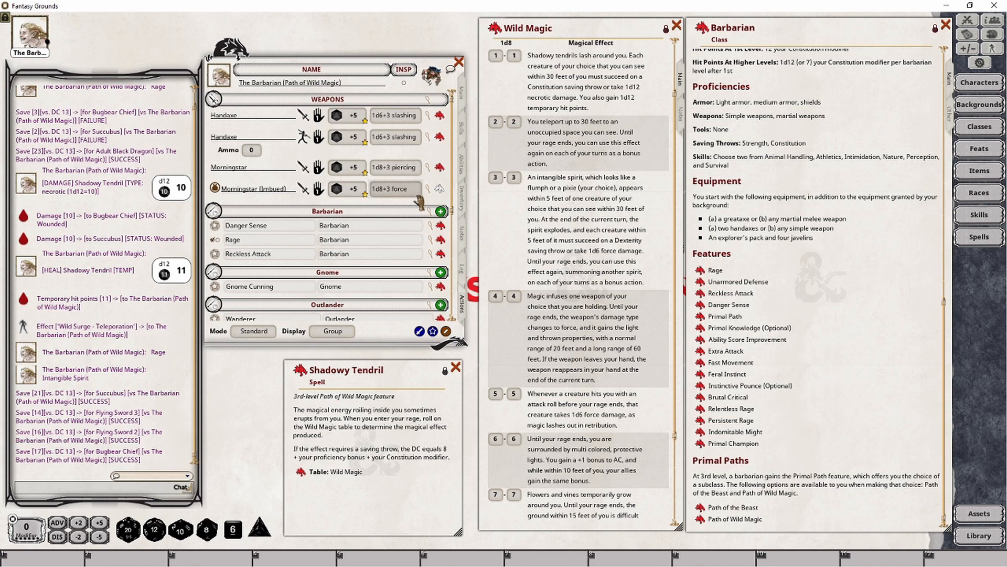
Switch the Morningstar (Imbued) from melee to a ranged attack and roll its attack and damage
click(304, 190)
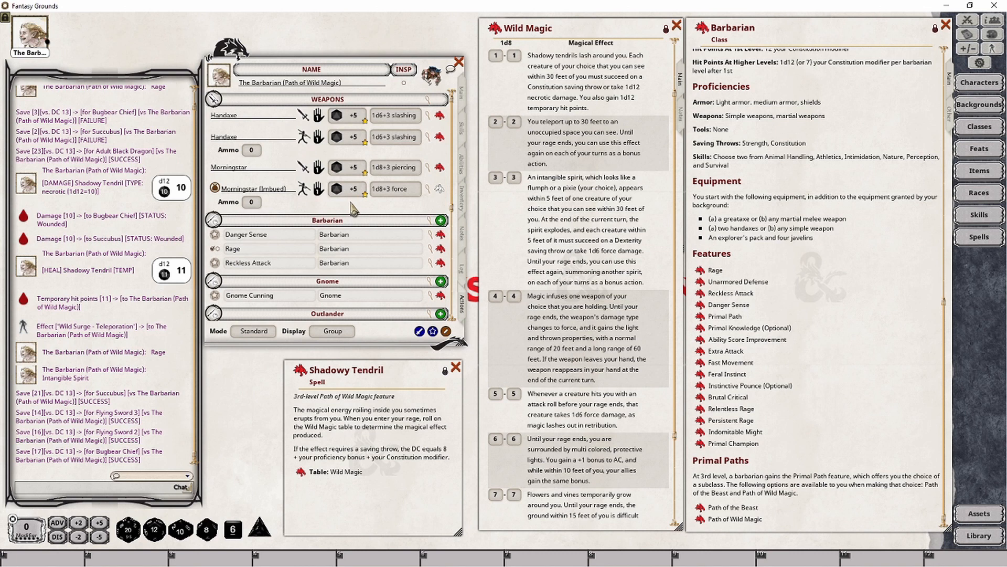
double_click(337, 189)
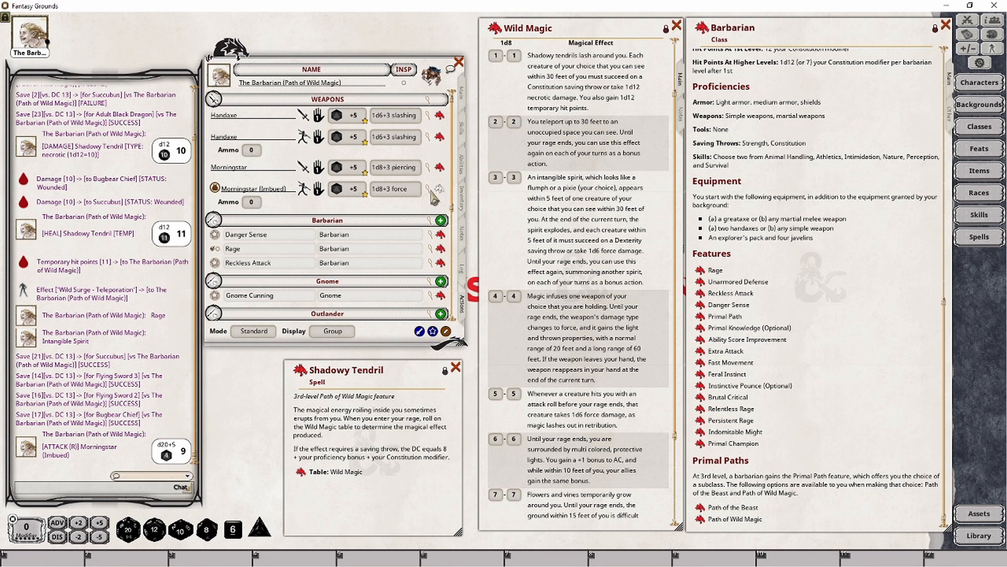
double_click(407, 194)
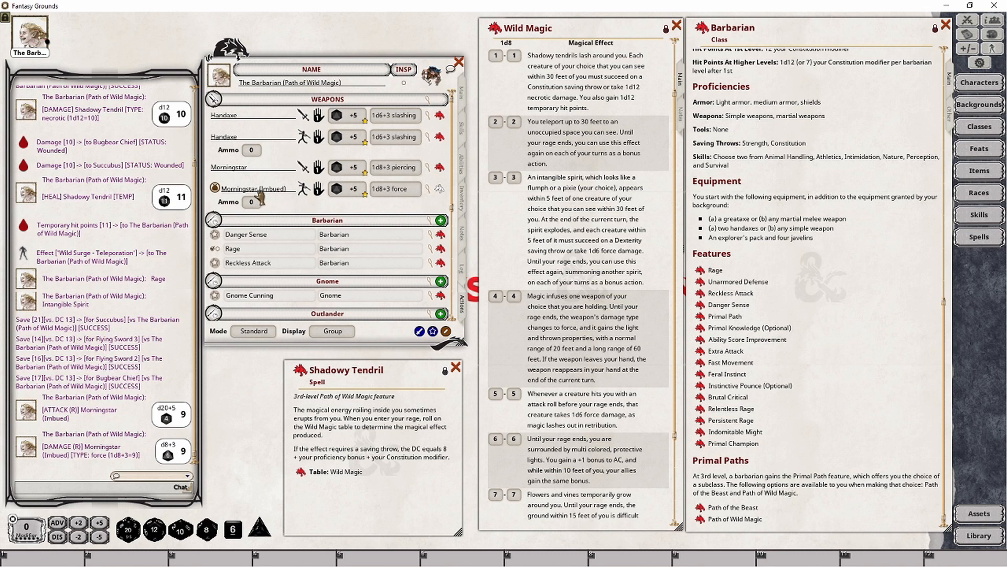
Mark the Morningstar (Imbued) as equipped and set its ammo to 1, keeping it on a ranged attack type
click(215, 189)
click(250, 202)
text(1)
click(306, 190)
click(304, 190)
click(304, 192)
Roll the Morningstar (Imbued) ranged attack three times, clearing its used-ammo mark after each roll
double_click(353, 190)
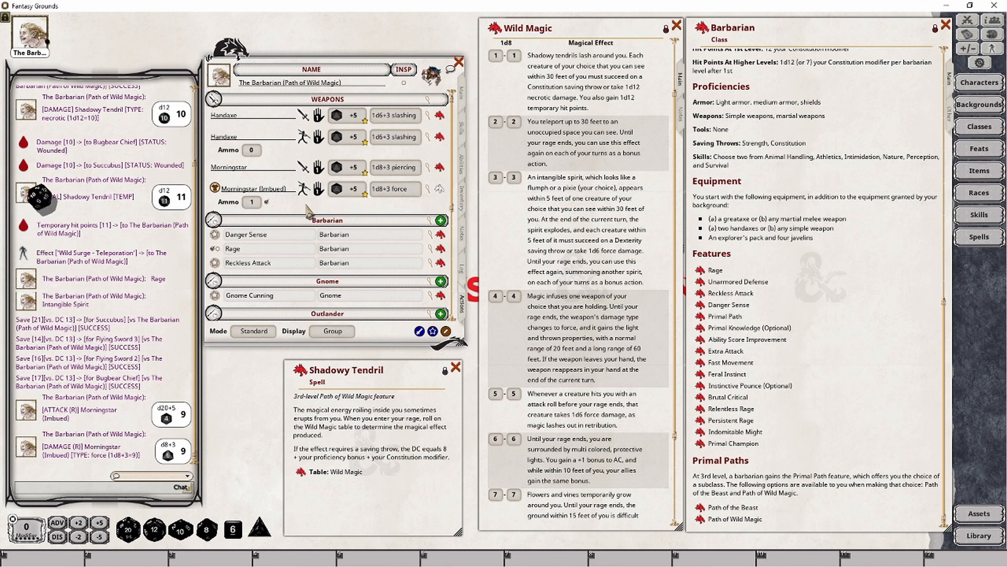
click(266, 203)
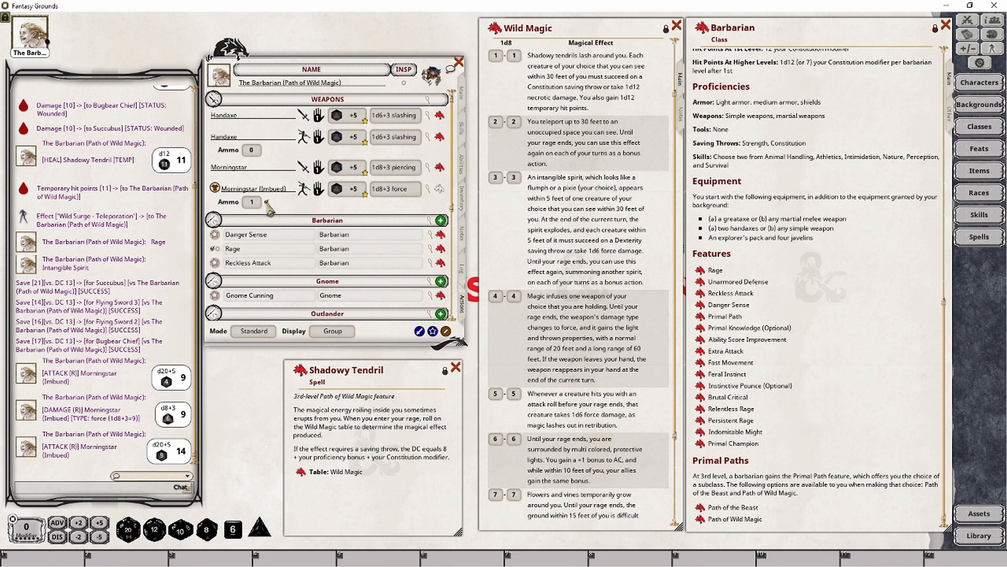
double_click(354, 190)
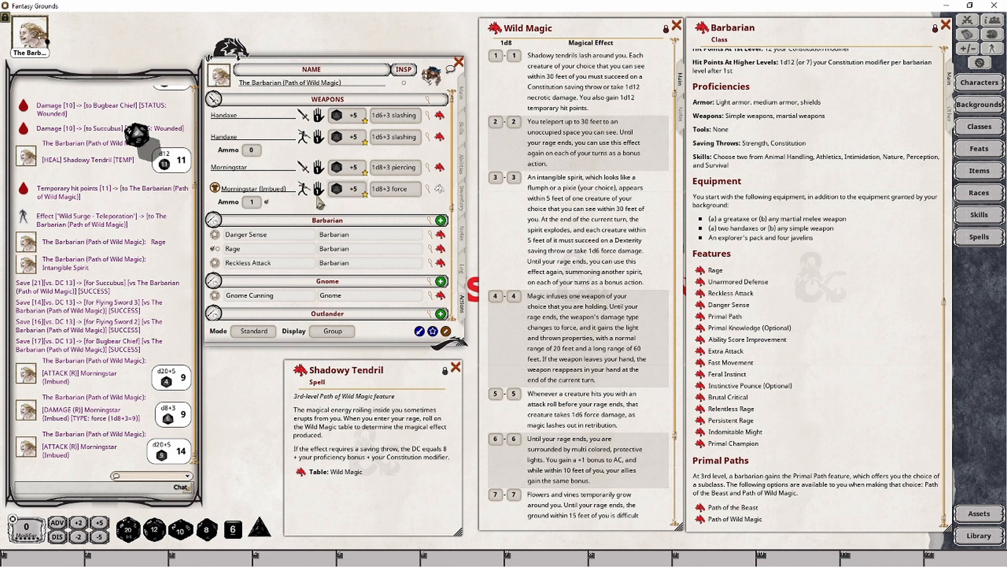
click(266, 202)
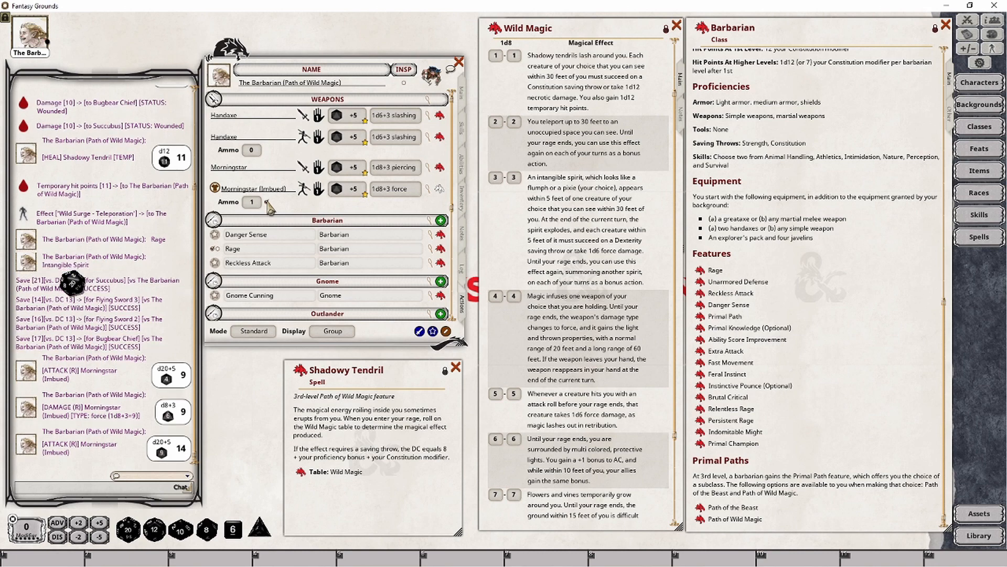
double_click(354, 190)
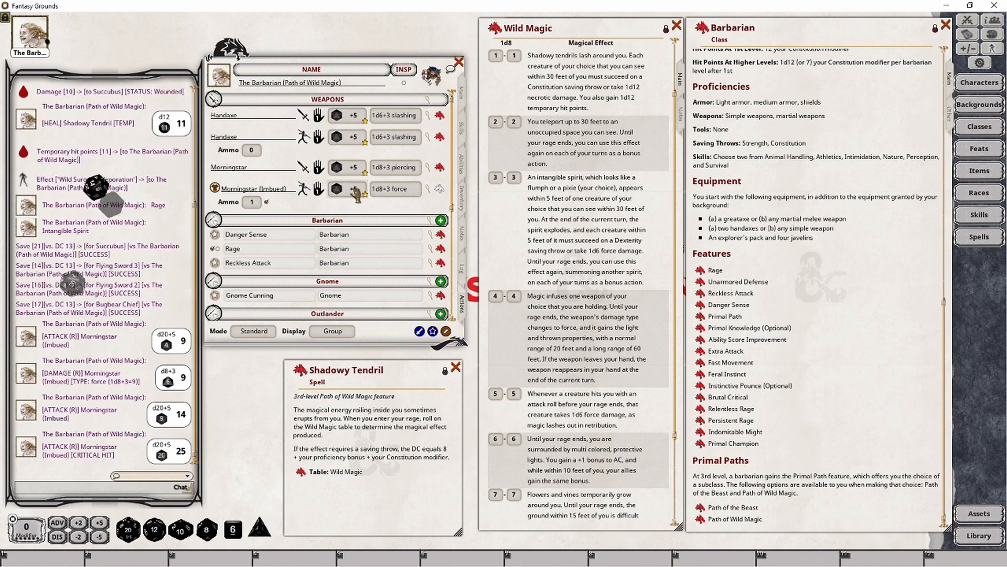
click(266, 202)
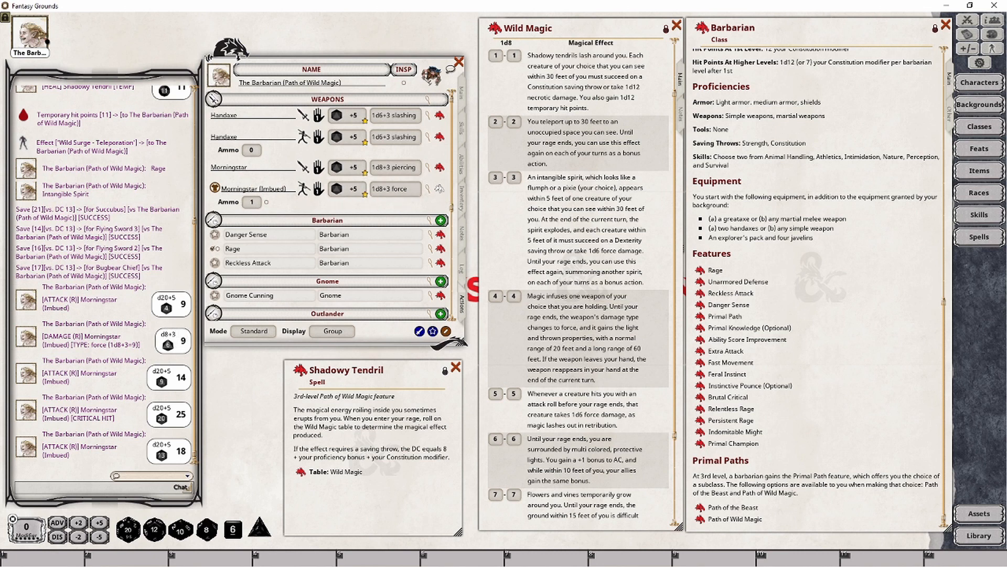
Add another copy of the Shadowy Tendril spell to the Wild Surge powers and rename it Retribution
scroll(577, 226, down, 3)
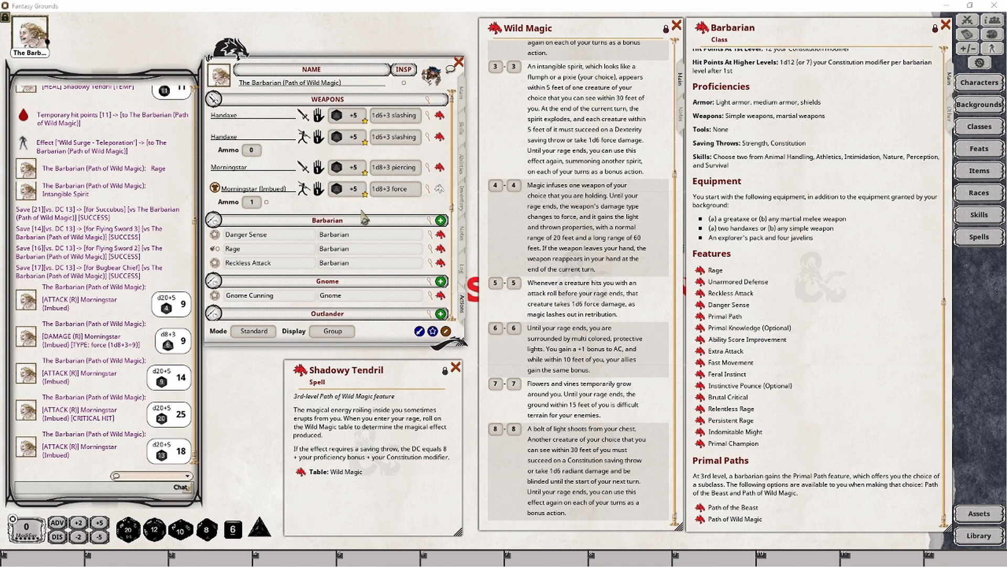
scroll(401, 249, down, 3)
scroll(403, 255, down, 6)
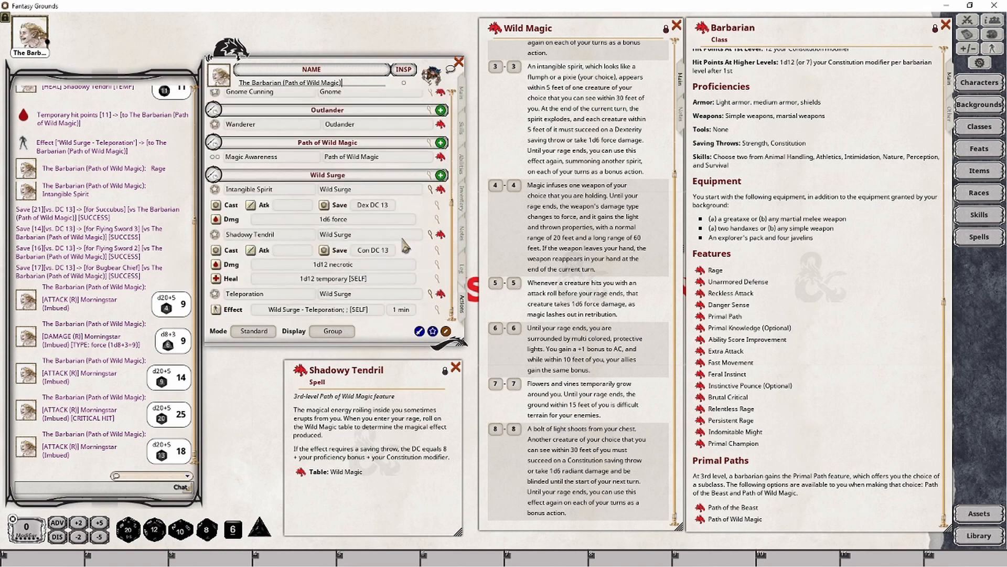
drag(306, 286, 315, 295)
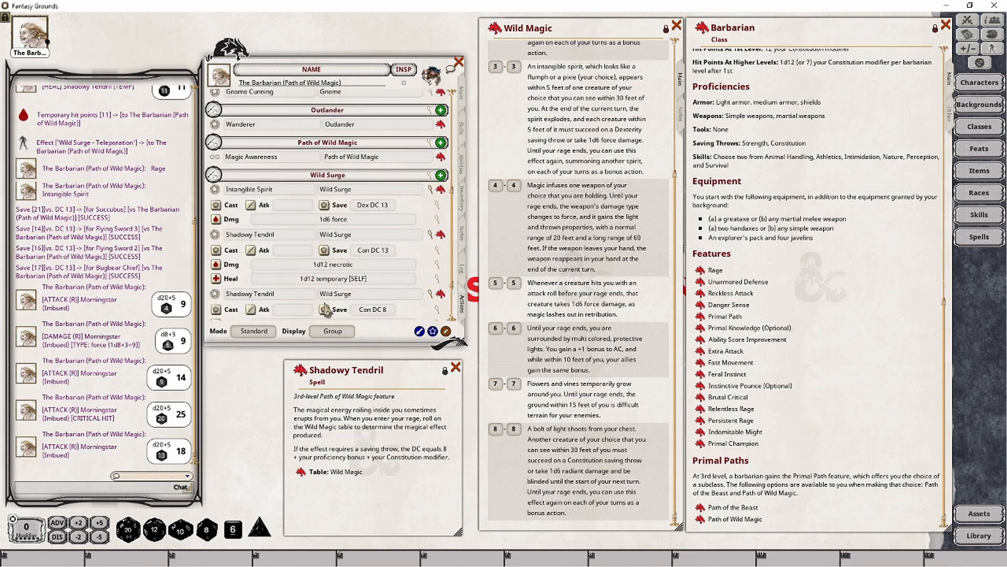
scroll(312, 283, down, 3)
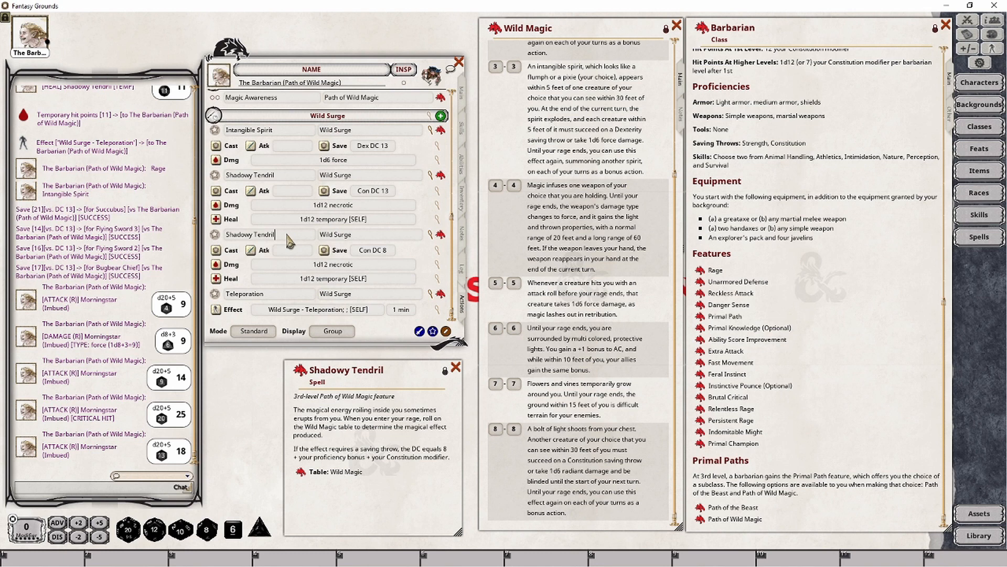
key(ctrl+a)
text(R)
Delete the cast and heal actions from the Retribution power, leaving only its damage action
right_click(382, 253)
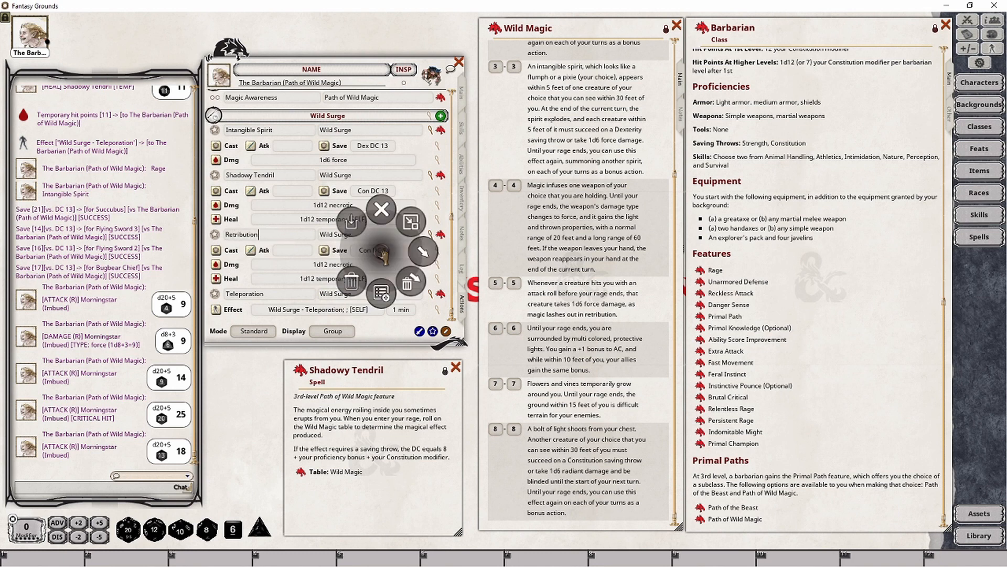
click(408, 283)
click(458, 279)
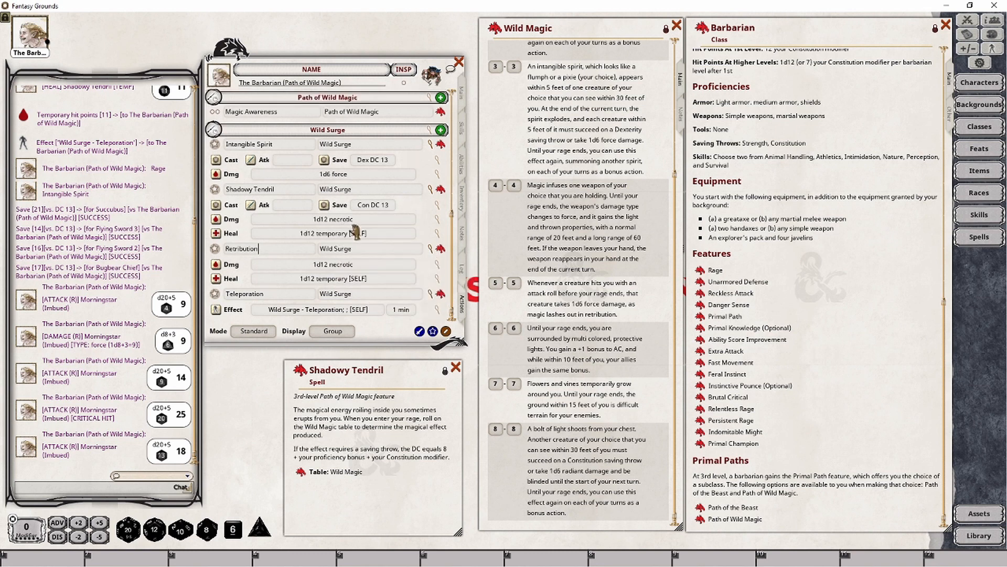
right_click(329, 274)
click(360, 307)
click(402, 304)
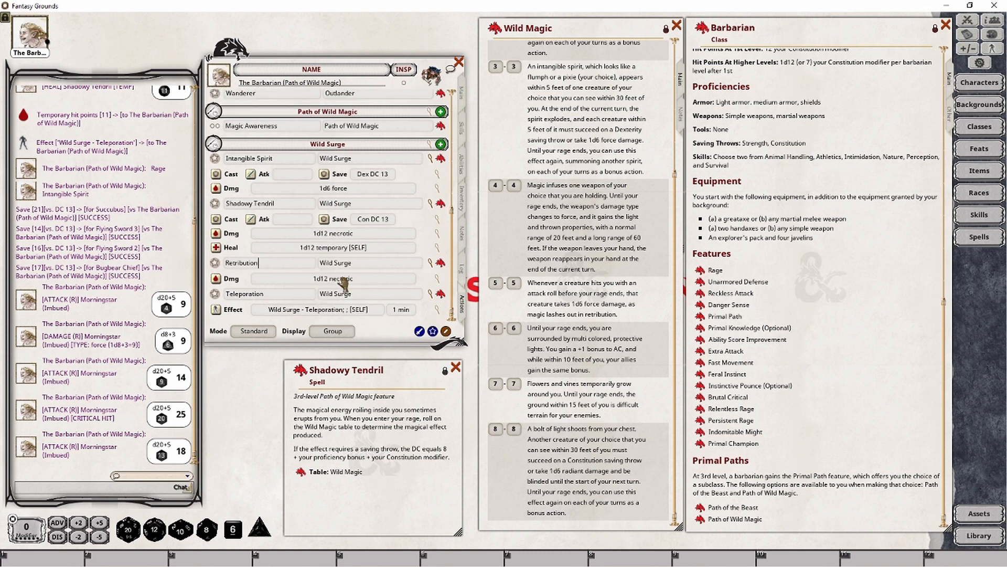
Set Retribution's damage to 1d6 force and close the damage settings
click(431, 280)
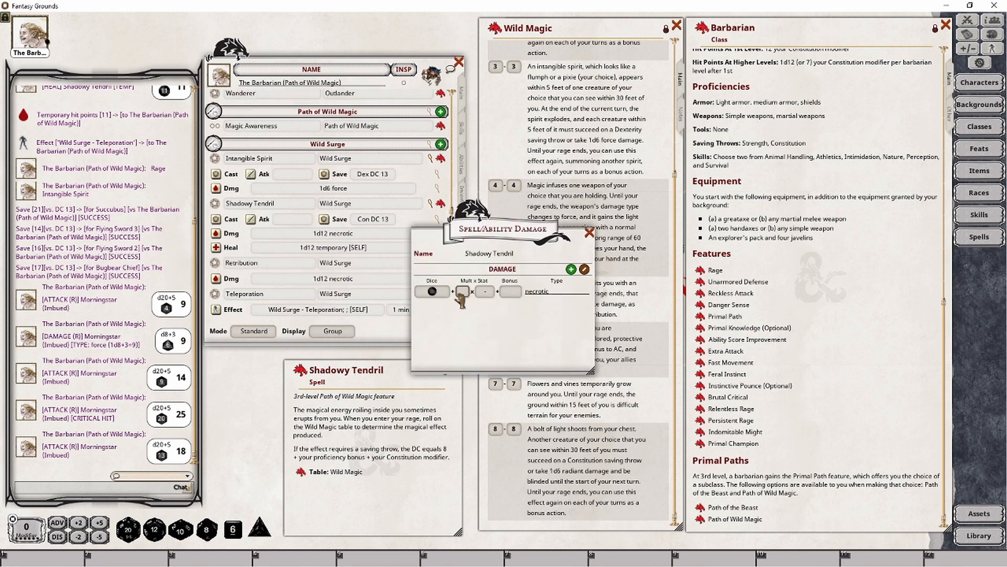
right_click(438, 296)
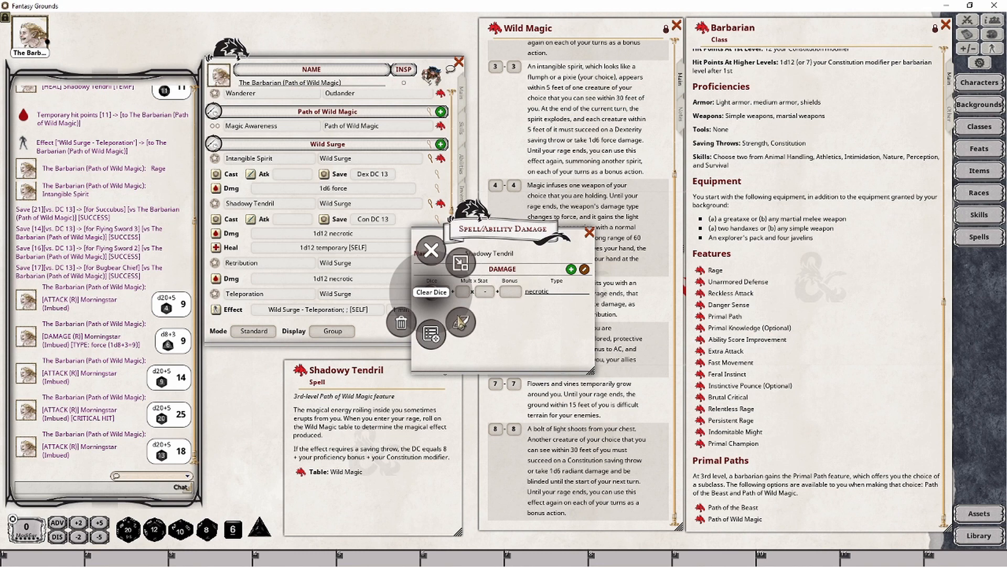
click(462, 323)
drag(237, 532, 433, 292)
double_click(554, 296)
key(BackSpace)
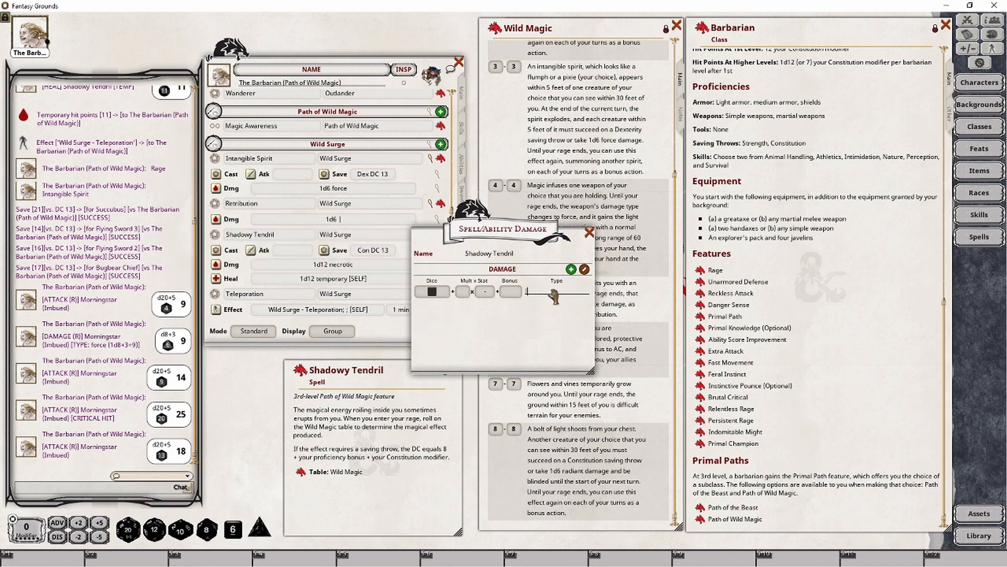
text(force)
click(589, 233)
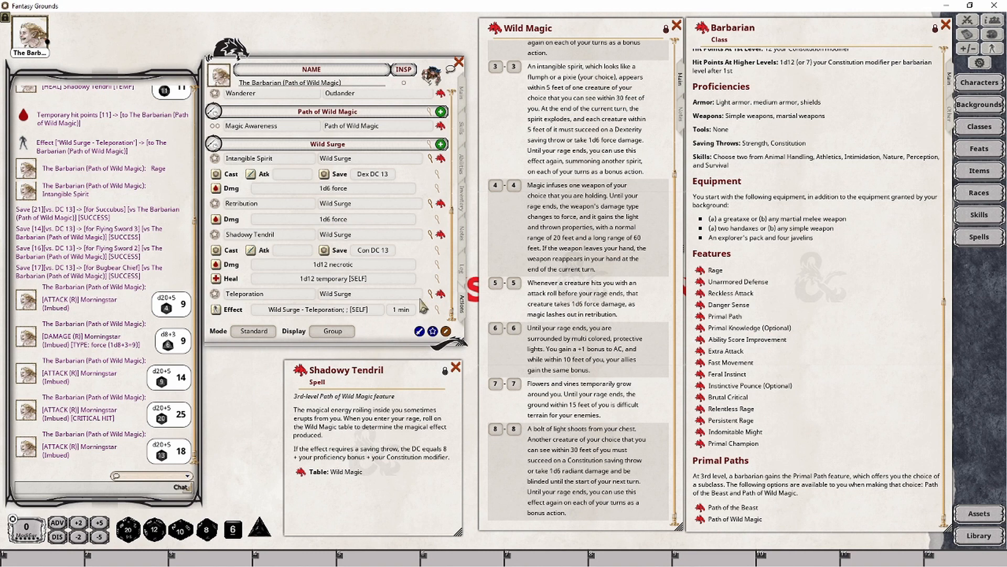
Roll Retribution's damage and apply a 2-point force damage result to the Bugbear Chief in the combat tracker
click(217, 219)
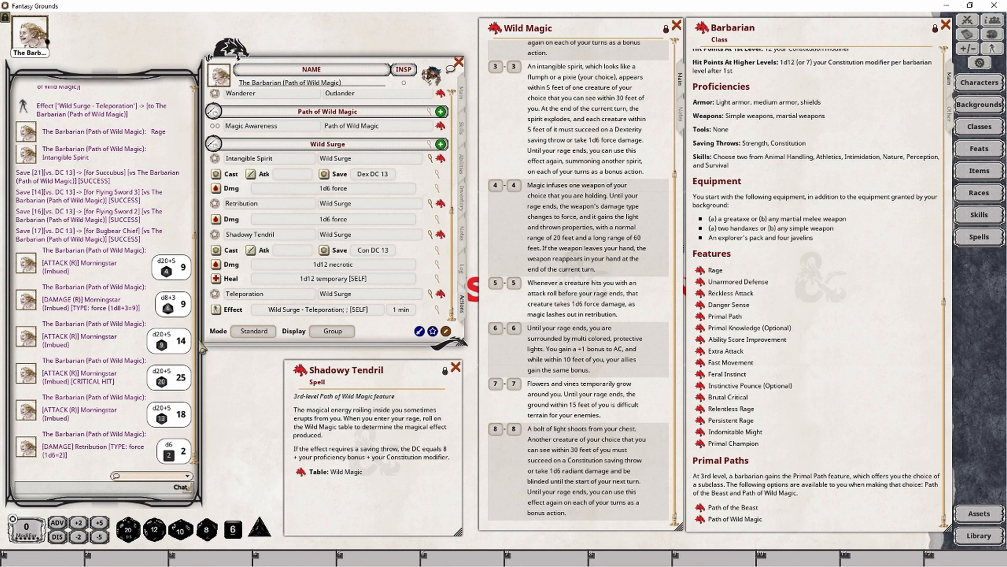
click(966, 21)
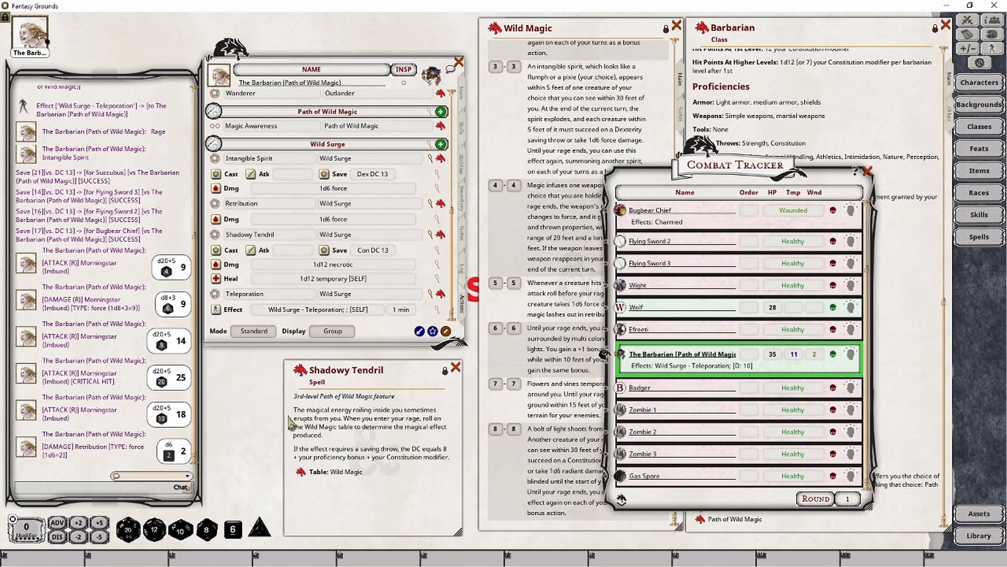
drag(624, 214, 623, 213)
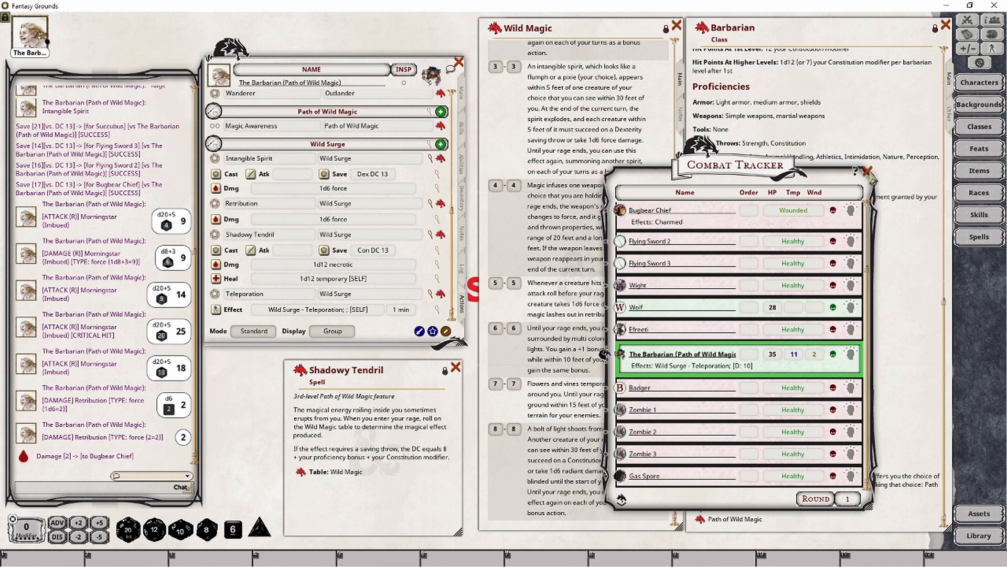
click(867, 171)
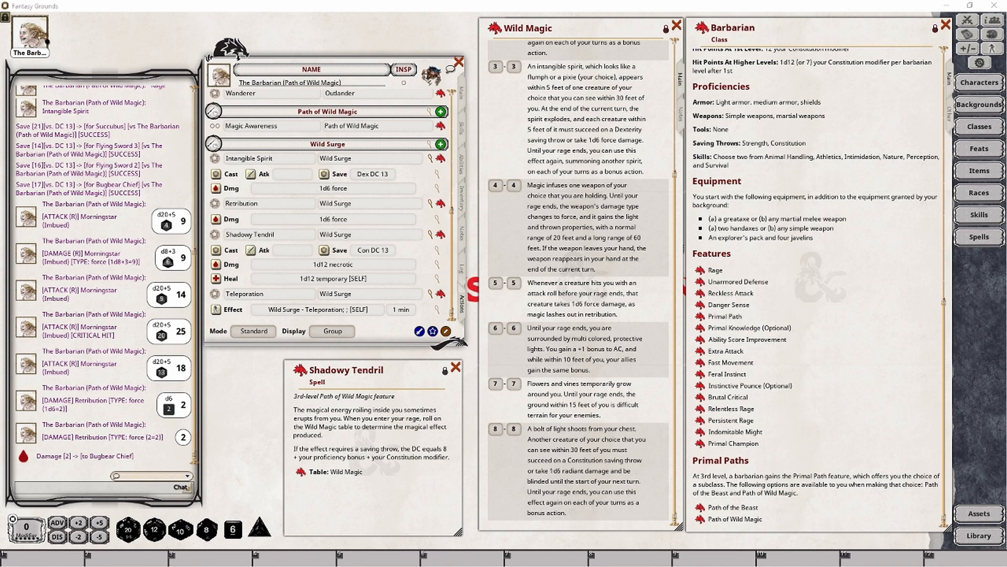
Add another copy of the Shadowy Tendril spell to the Wild Surge powers and rename it Light Sphere
drag(302, 370, 320, 291)
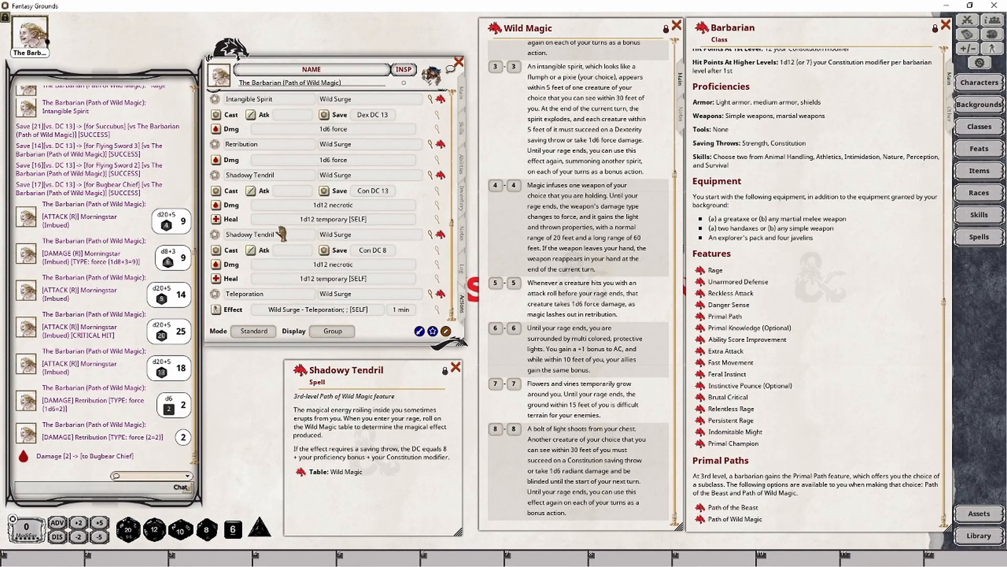
click(286, 234)
text(Light Sphere)
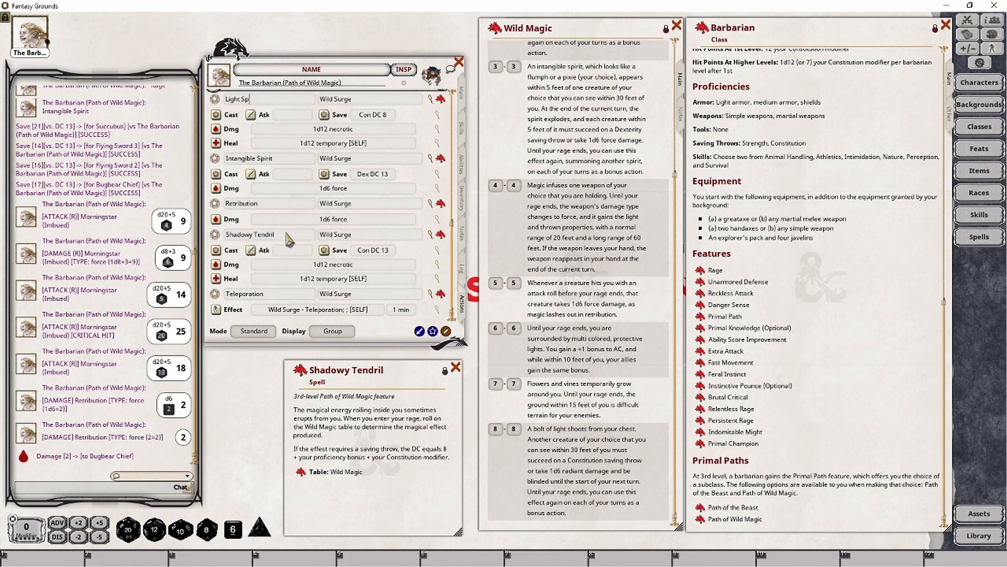
Delete the cast, damage and heal actions from the Light Sphere power
right_click(303, 114)
click(327, 143)
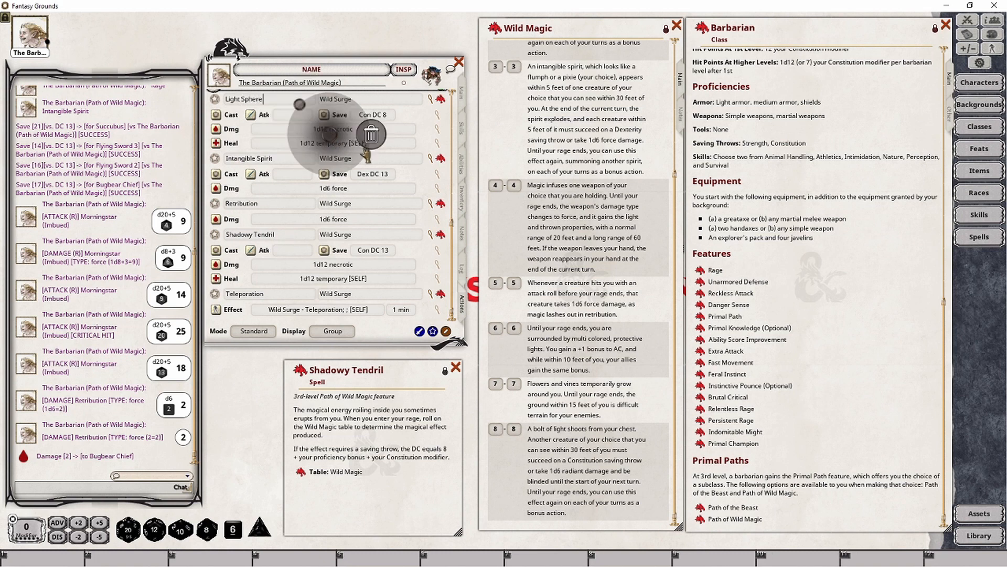
click(370, 138)
right_click(274, 119)
click(298, 148)
click(344, 155)
right_click(283, 139)
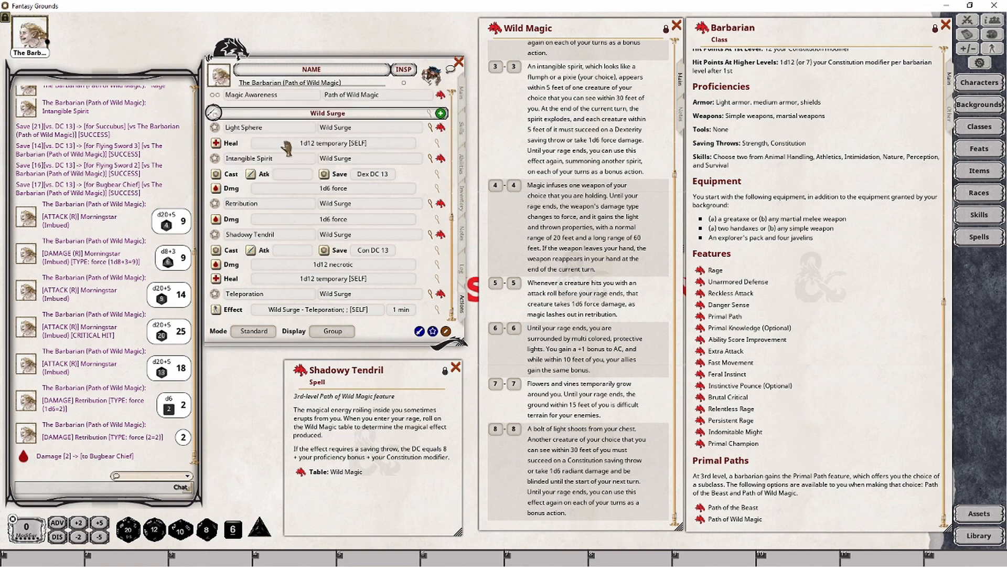
click(309, 169)
click(349, 177)
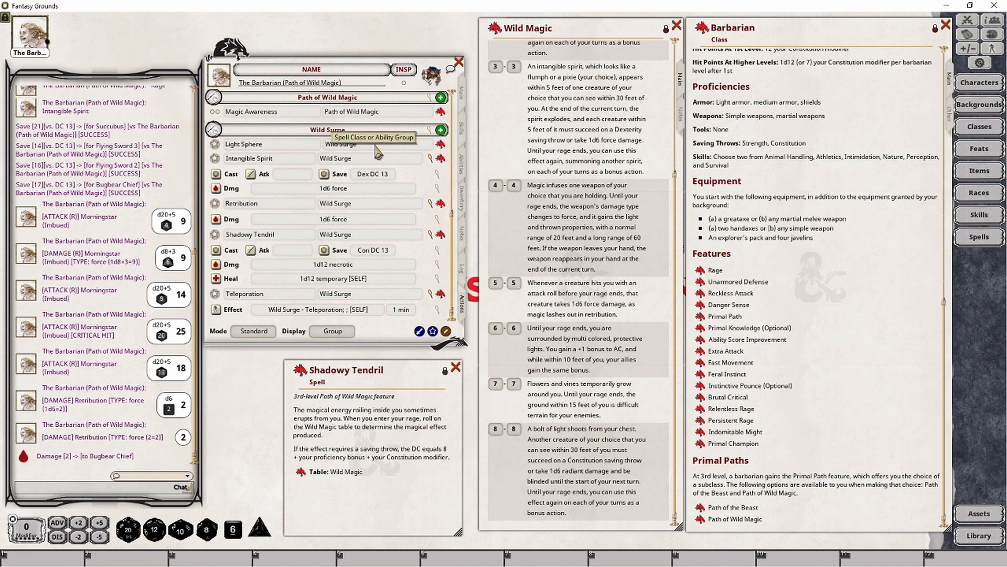
Add an effect action to Light Sphere with the description "Wild Surge - Light Sphere; AC: 1"
right_click(374, 145)
click(415, 148)
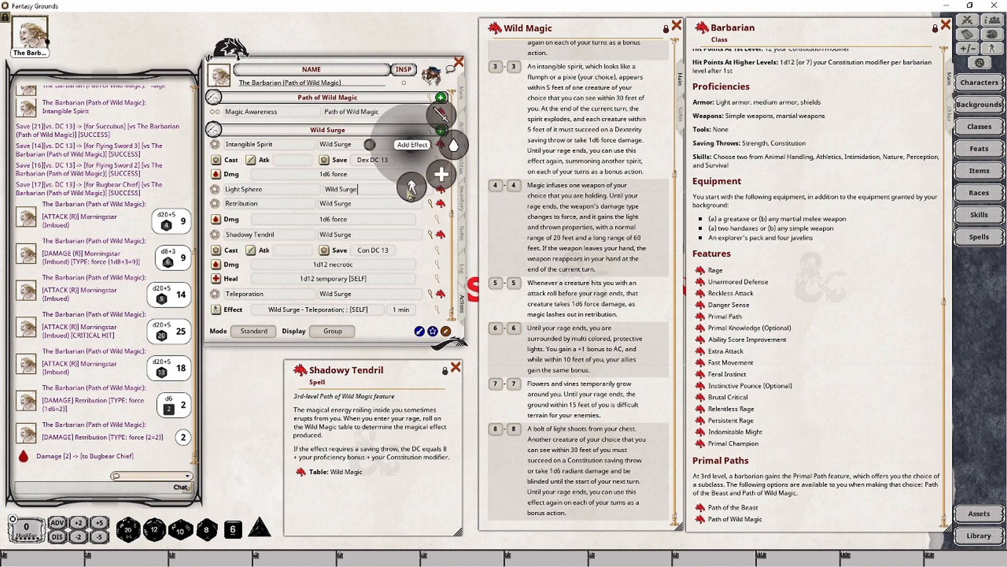
click(410, 193)
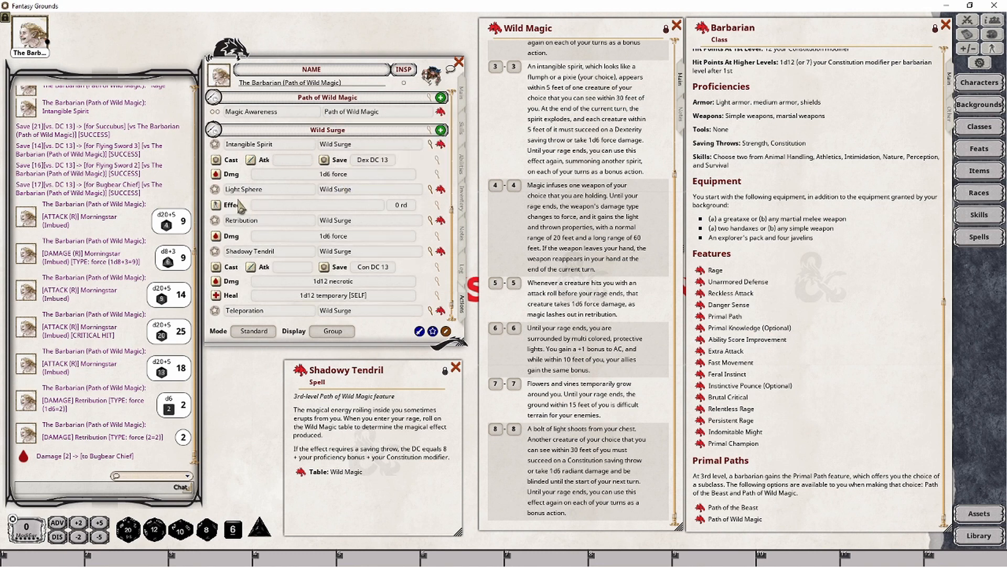
click(436, 205)
drag(480, 269, 263, 354)
click(243, 369)
text(Wild Surge - Ligh)
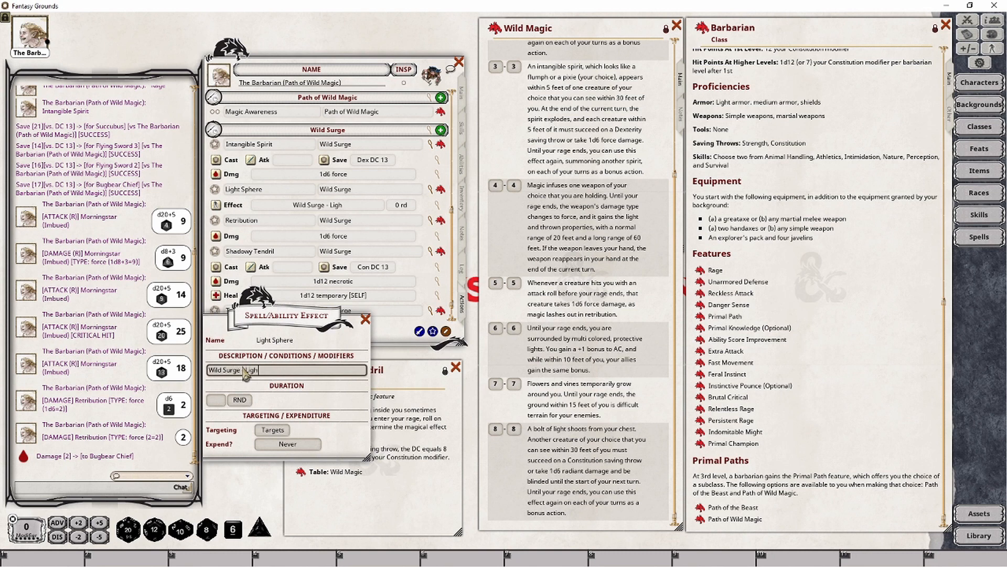
text(t Sphere; AC: 1)
Set the Light Sphere effect's duration to 1 minute, keep its targeting on Targets, and close the effect settings
click(215, 400)
text(1)
click(240, 399)
click(273, 429)
click(273, 429)
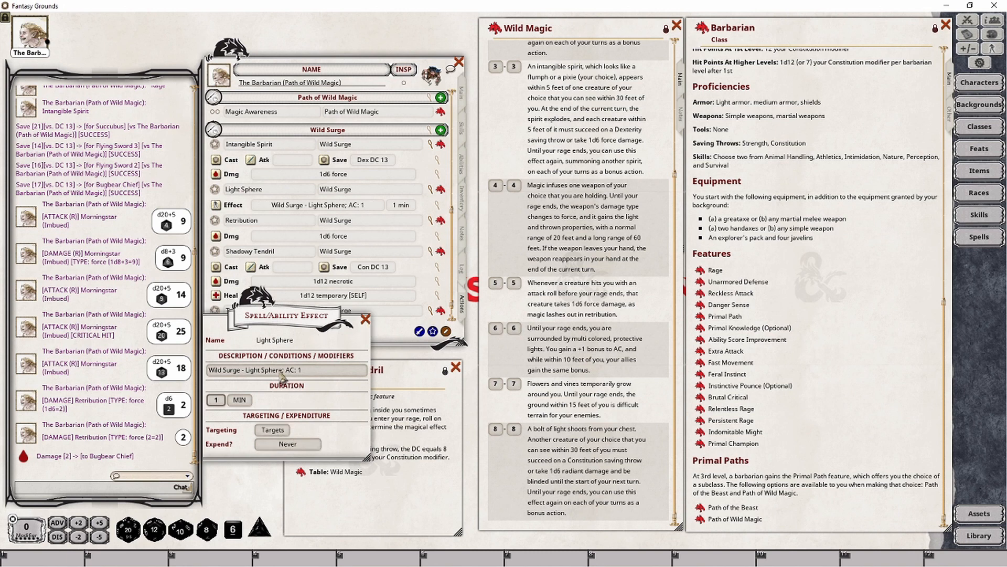
click(366, 319)
Remove the Wild Surge - Teleportation effect from the Barbarian in the combat tracker
click(968, 20)
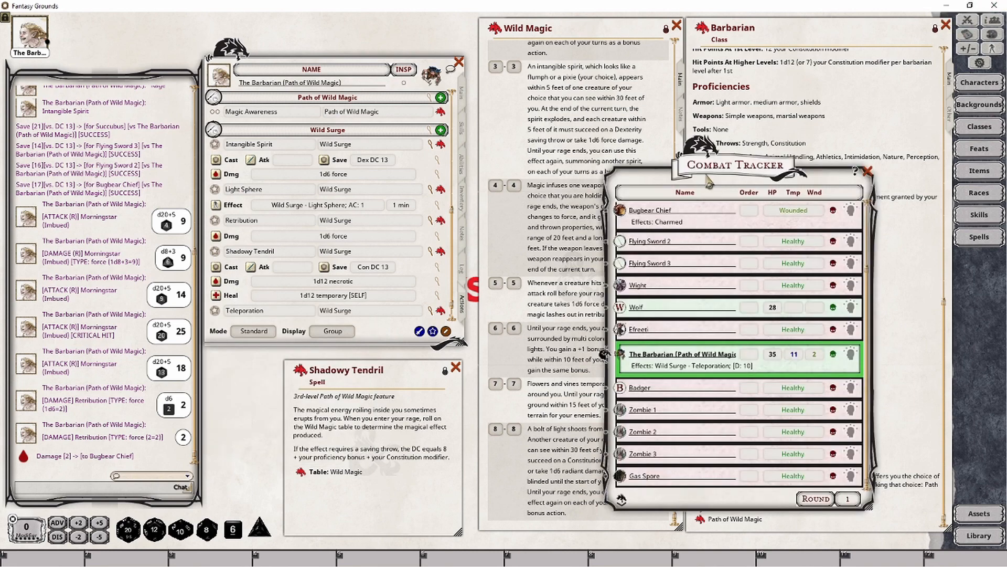
drag(709, 178, 685, 169)
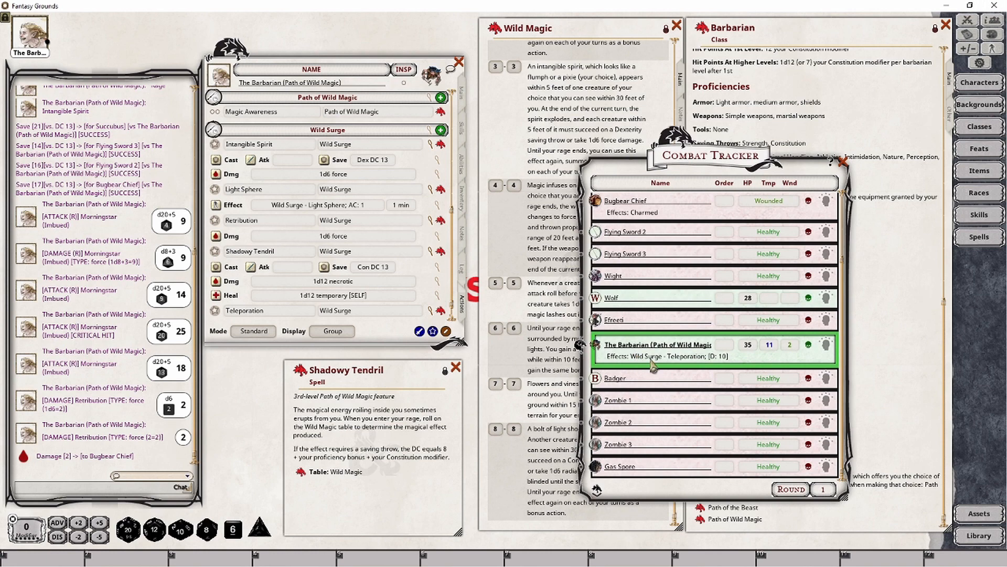
click(829, 347)
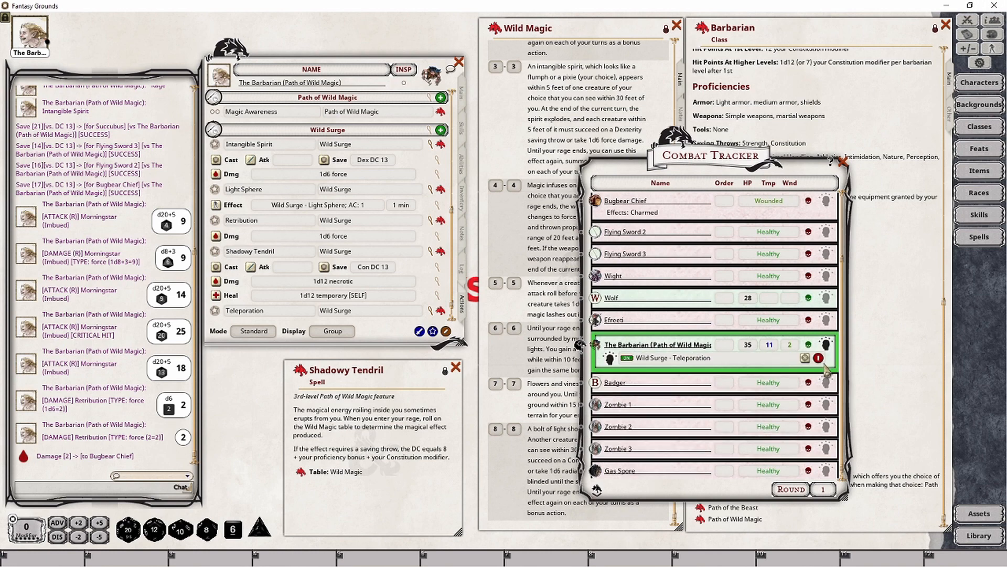
click(821, 360)
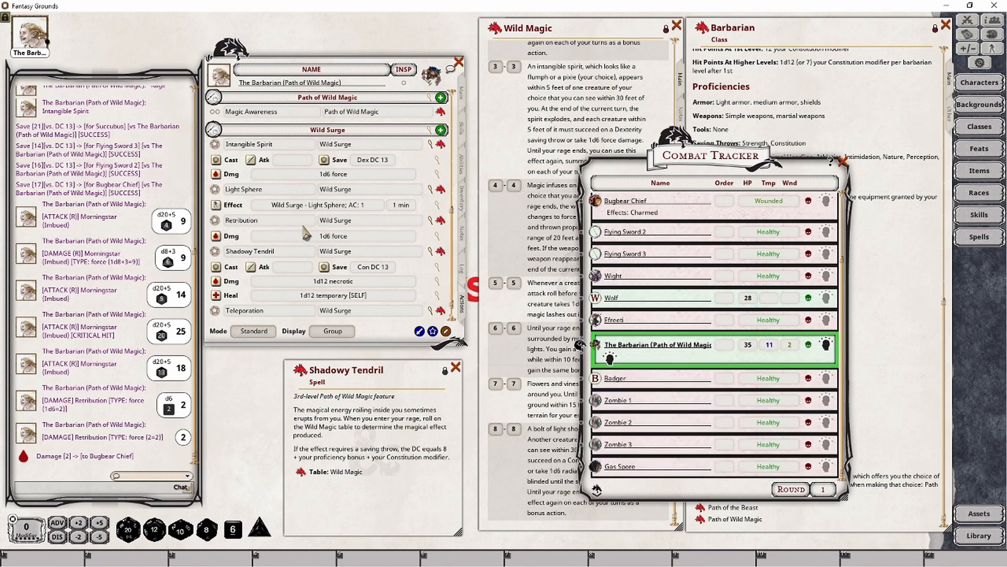
Apply the Light Sphere effect to the Barbarian, the Ape and the Wolf in the combat tracker
scroll(631, 301, up, 3)
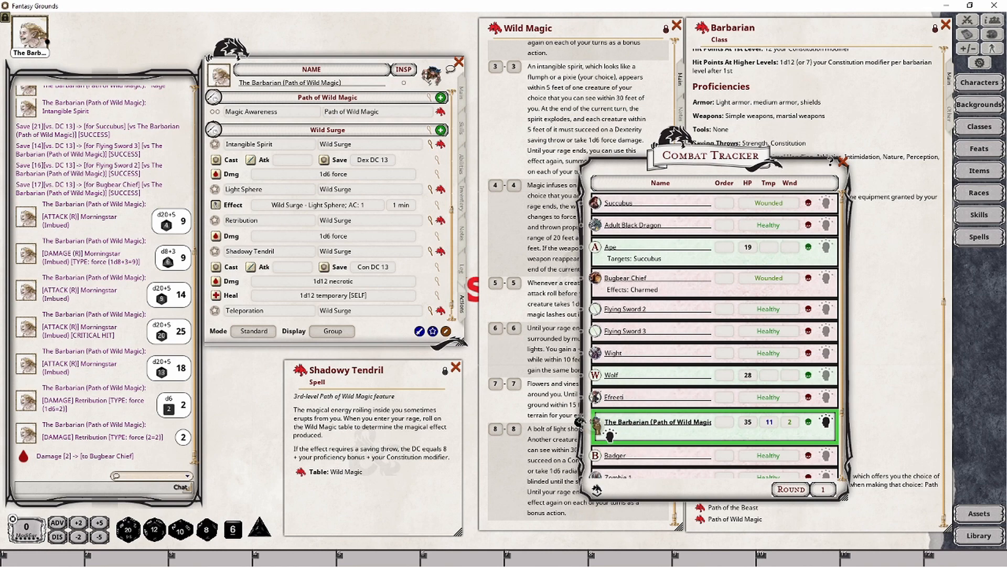
click(215, 204)
drag(218, 205, 595, 393)
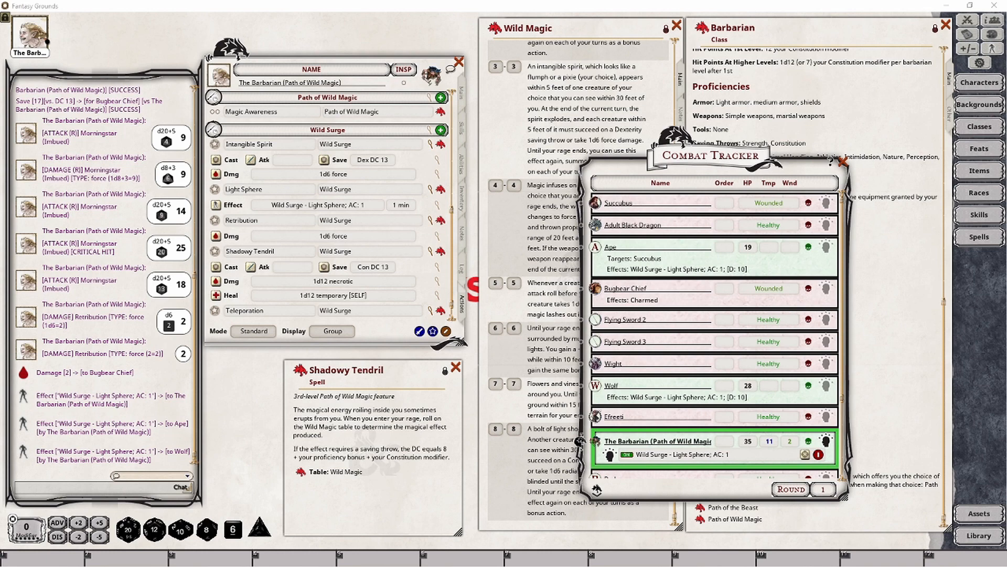
Give the turn to the Efreeti, test attacks against the Barbarian and the Ape, and close the combat tracker
drag(579, 440, 579, 419)
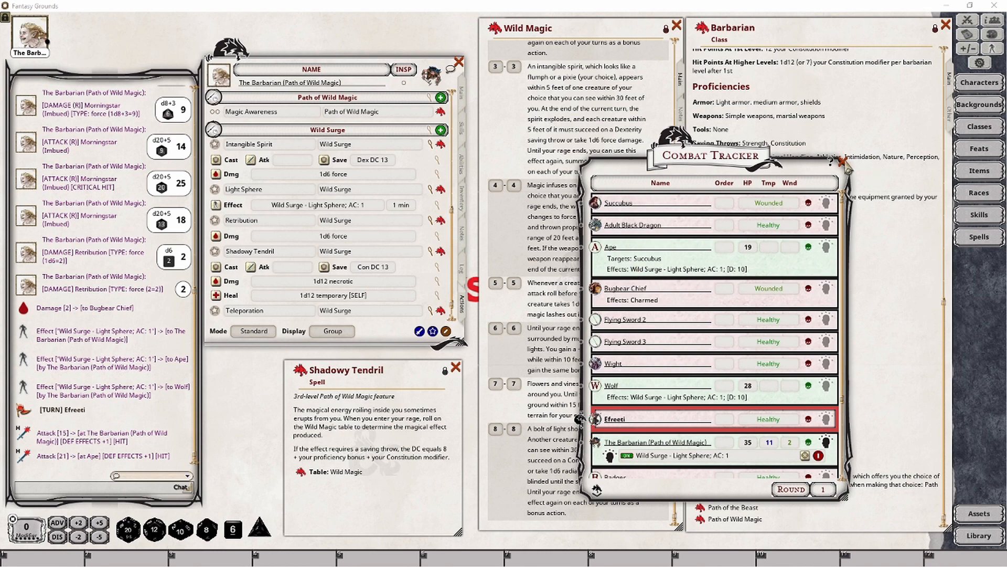
click(843, 162)
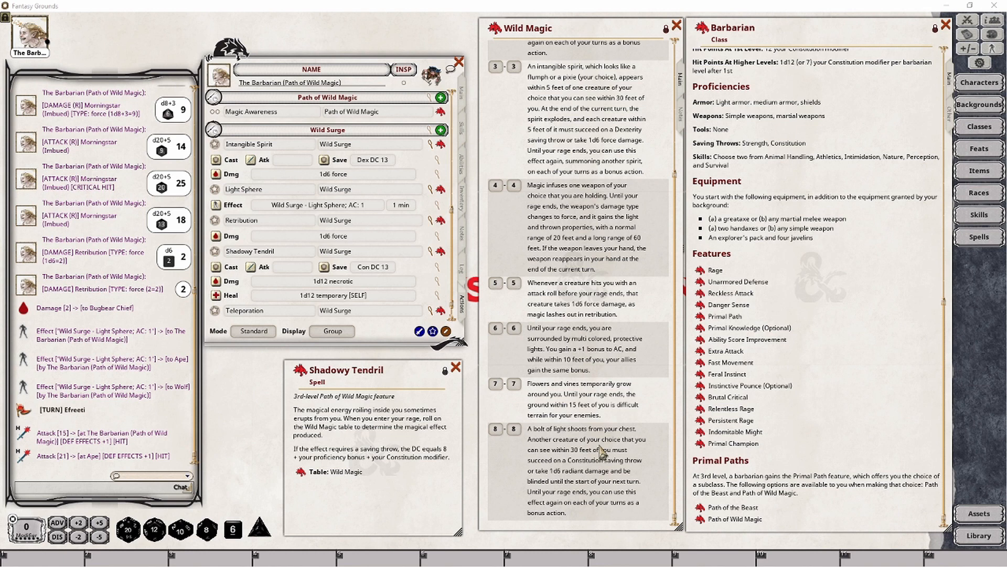
Add another Shadowy Tendril copy to the Wild Surge powers, close the spell's description, and rename the copy Radiant Bolt
drag(300, 371, 287, 235)
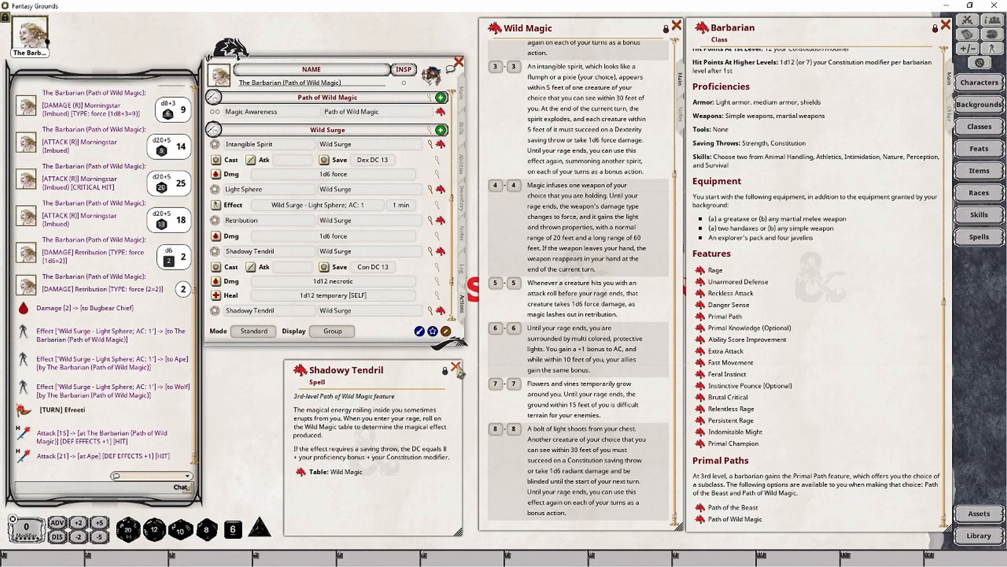
click(456, 367)
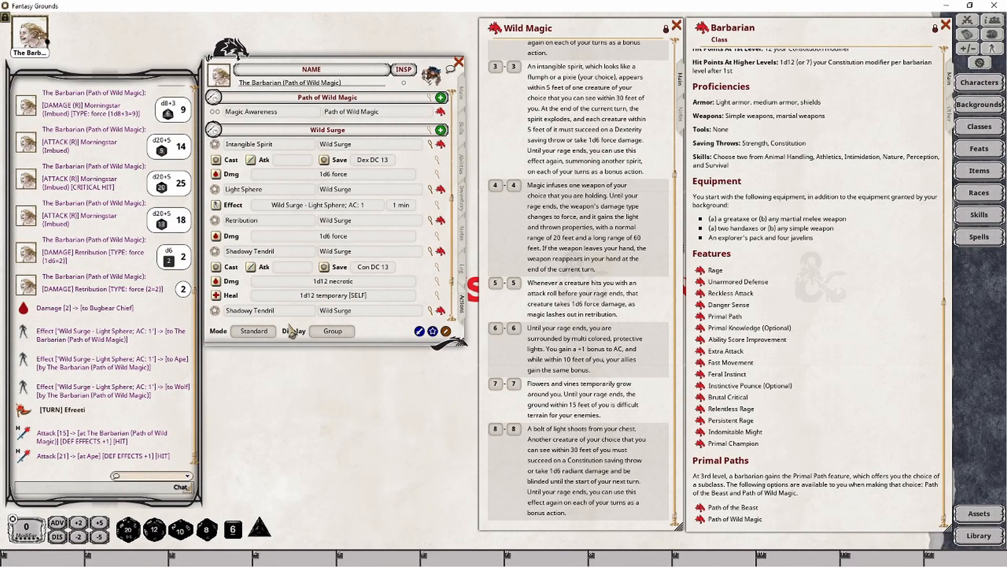
key(shift+Home)
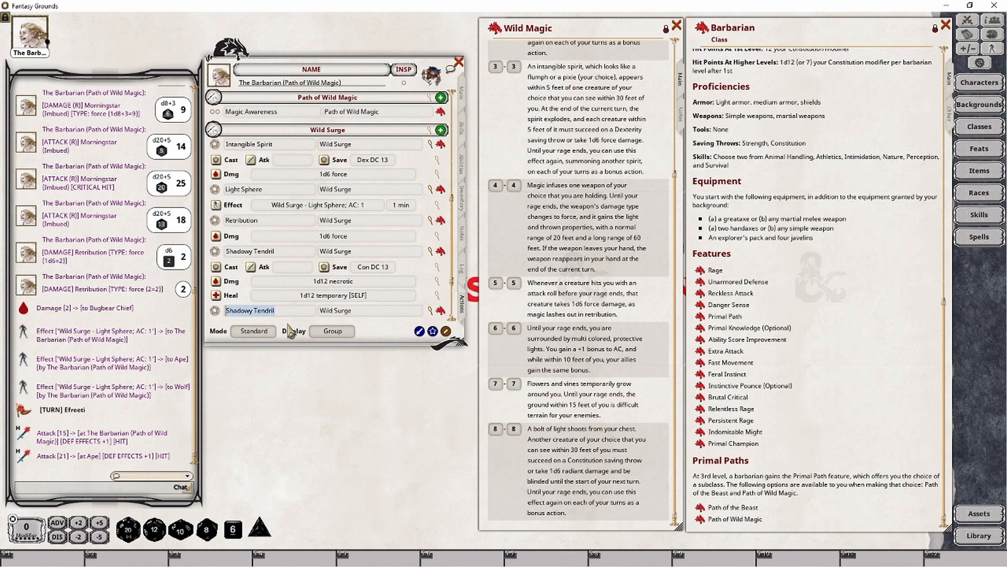
text(Radiant Bolt)
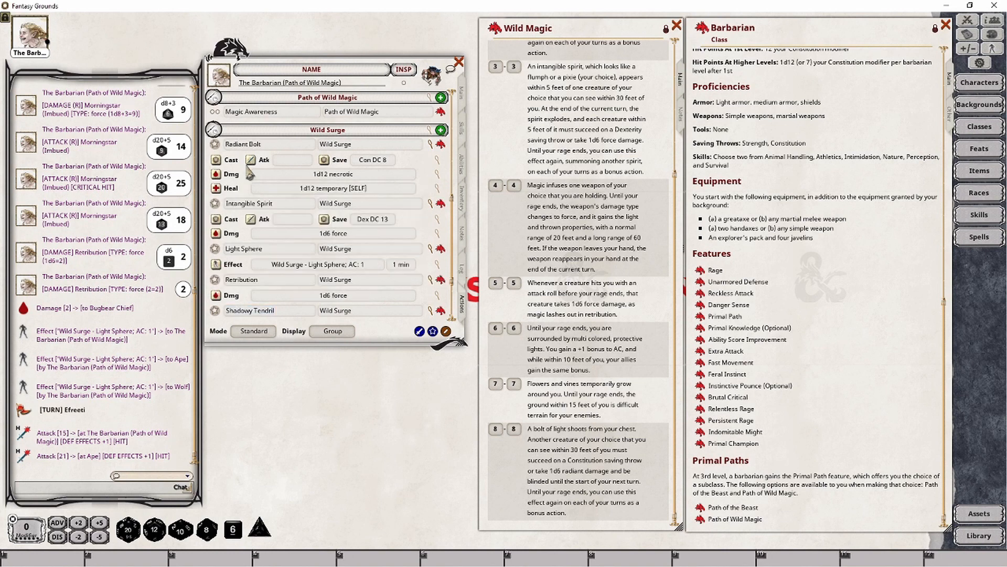
Delete the heal action from Radiant Bolt, keeping its cast and damage actions
right_click(389, 159)
click(415, 189)
right_click(331, 185)
click(357, 212)
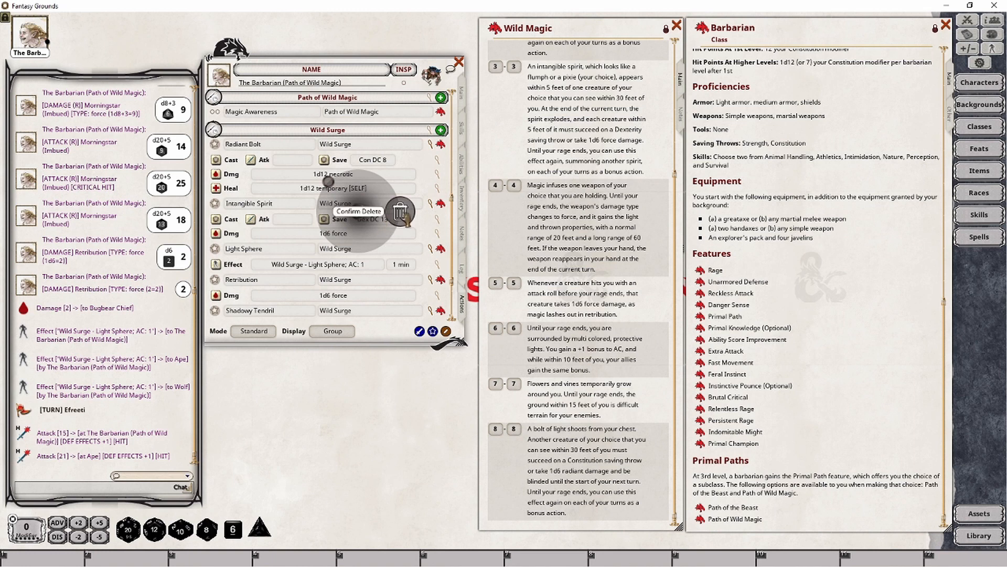
click(404, 223)
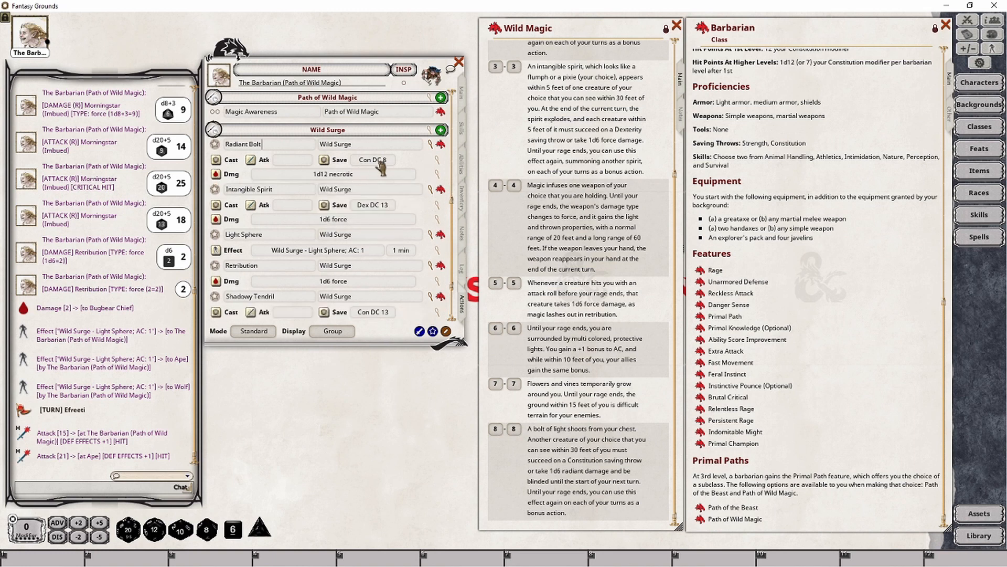
Change the base of Radiant Bolt's Constitution save to give DC 13 and close the cast settings
click(437, 159)
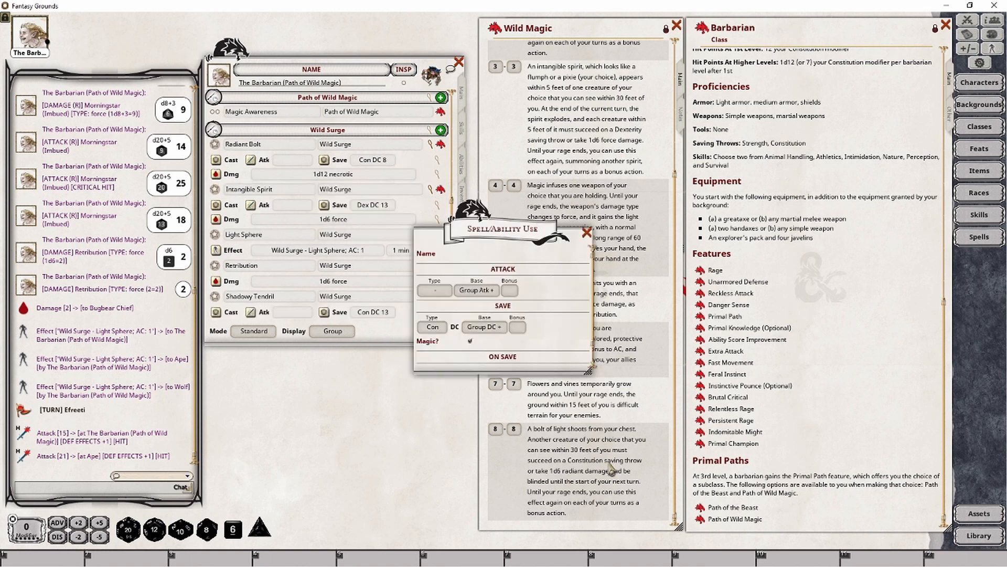
click(587, 233)
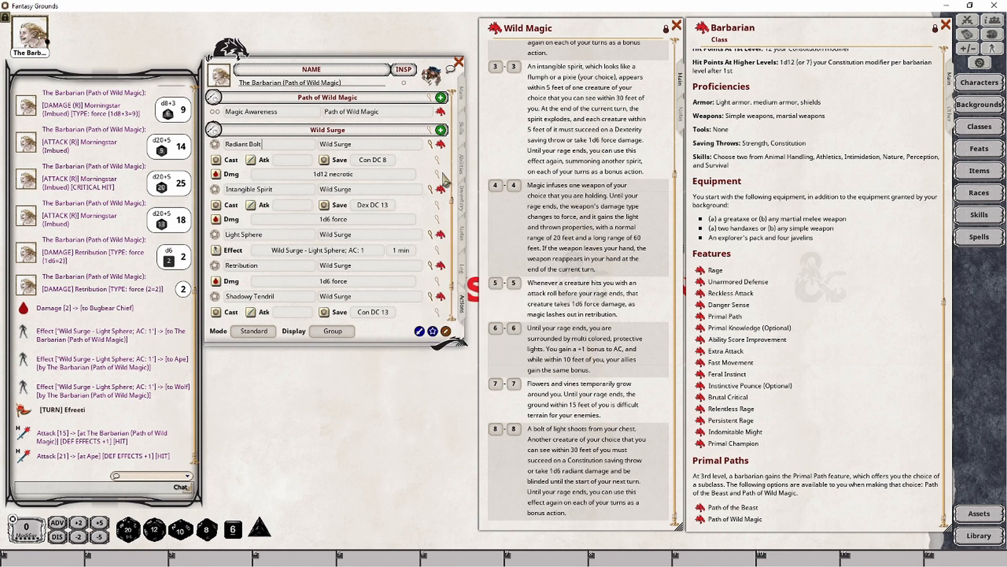
click(437, 159)
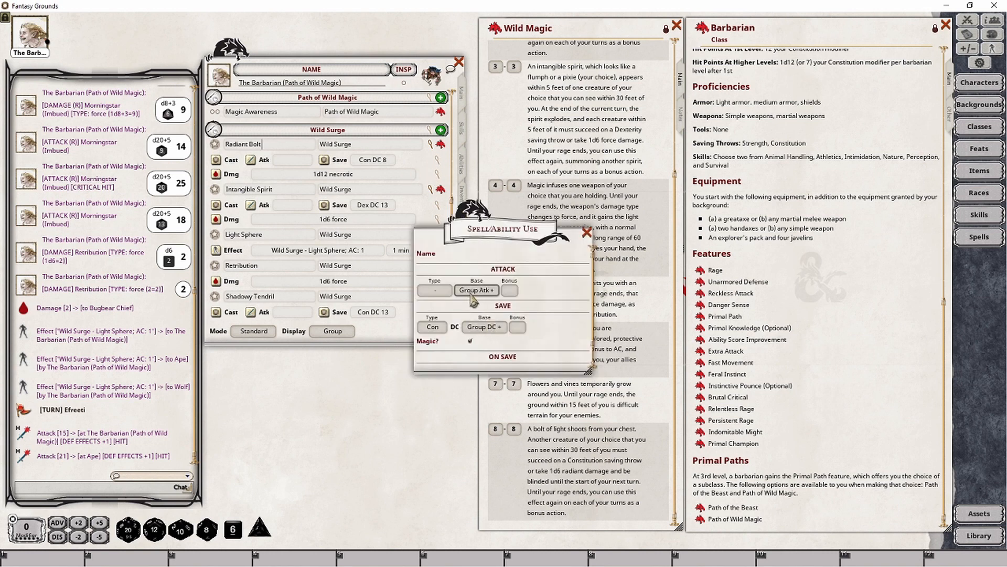
click(487, 326)
click(491, 329)
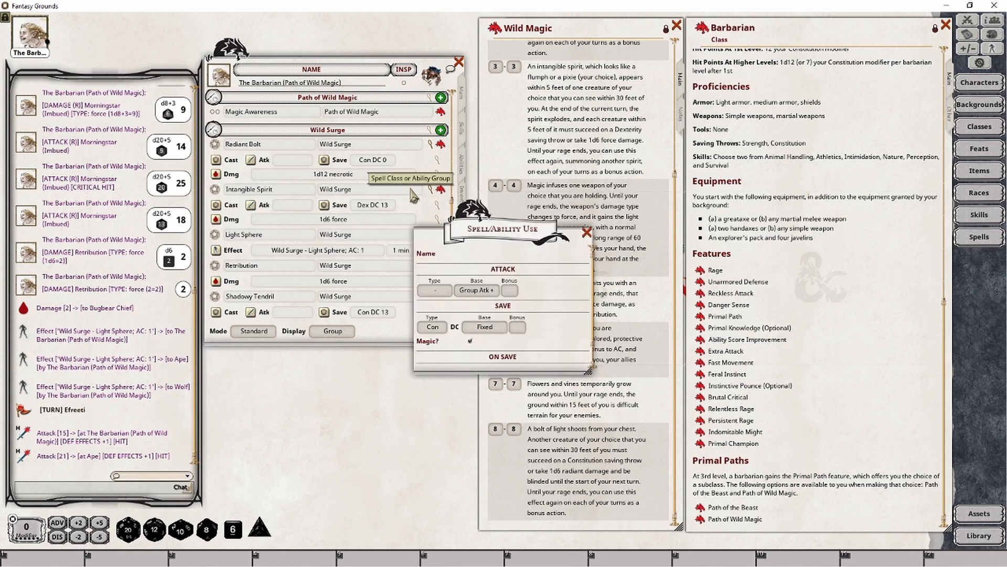
click(586, 233)
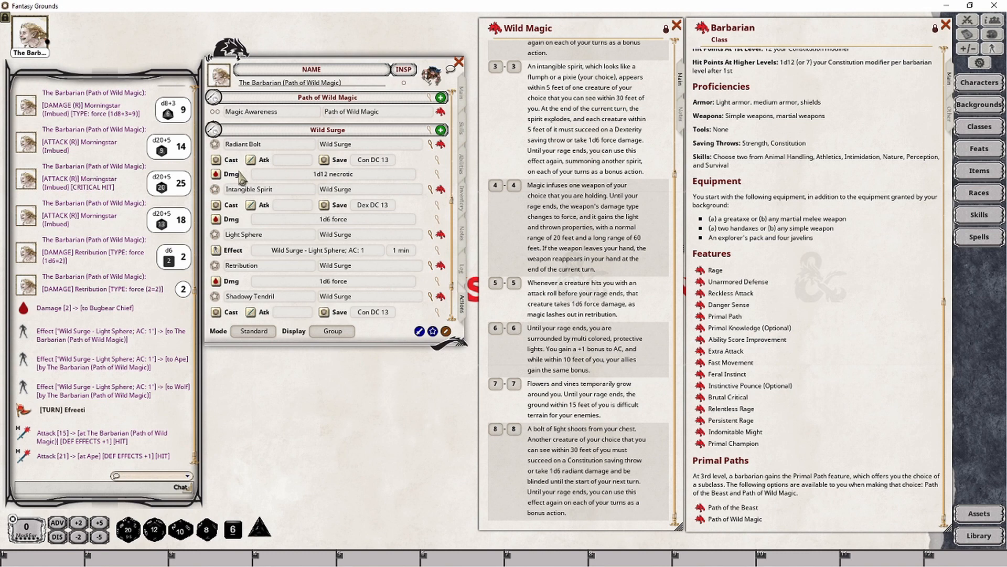
Change Radiant Bolt's damage to 1d6 radiant and close the damage settings
click(439, 175)
drag(482, 230, 350, 324)
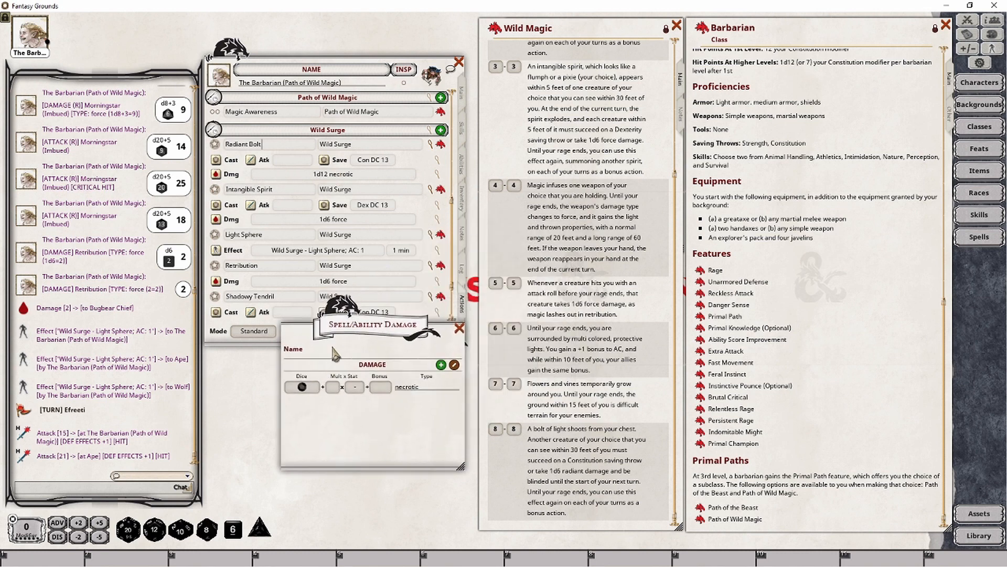
right_click(309, 387)
click(310, 387)
drag(233, 529, 311, 394)
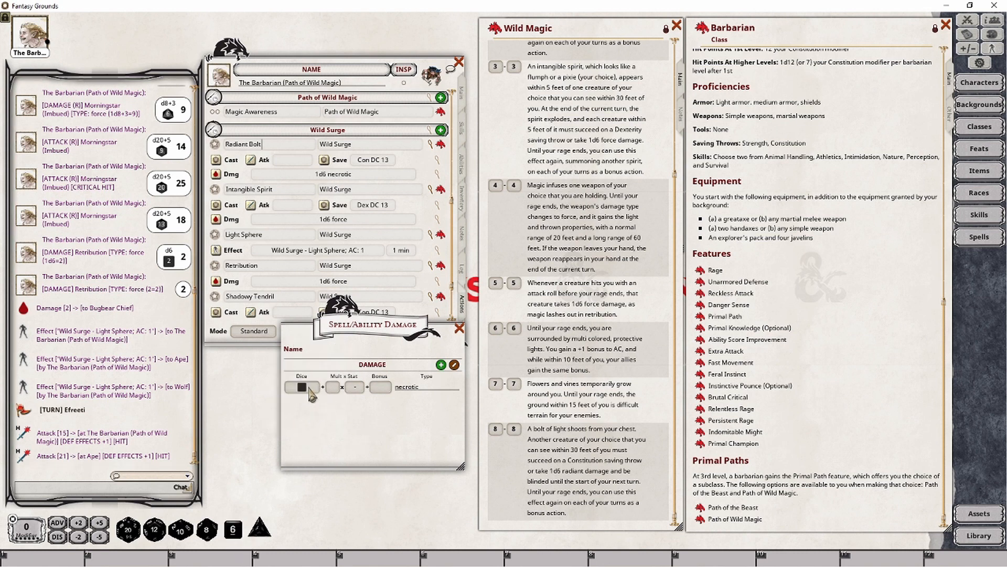
double_click(429, 388)
key(BackSpace)
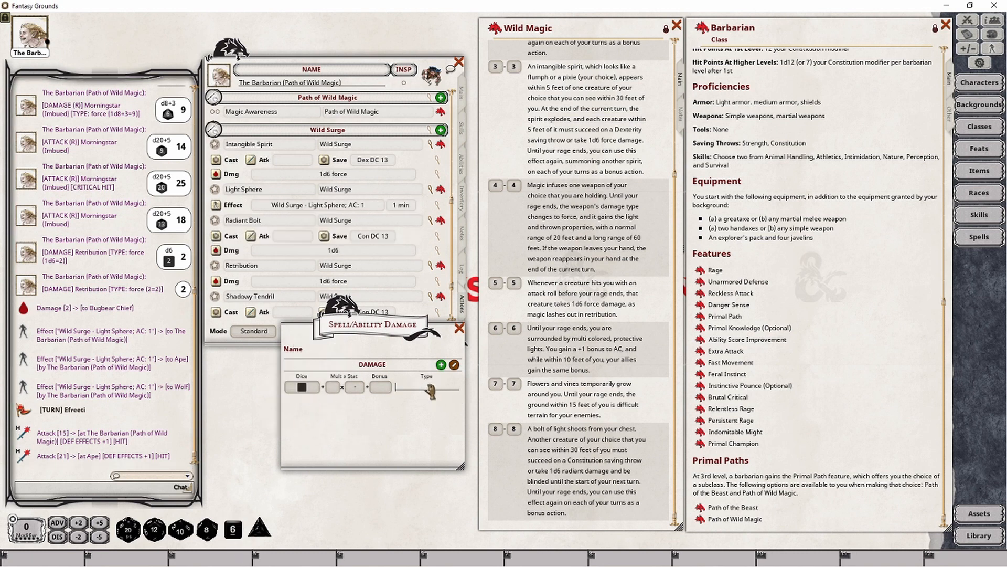
text(radiant)
click(460, 329)
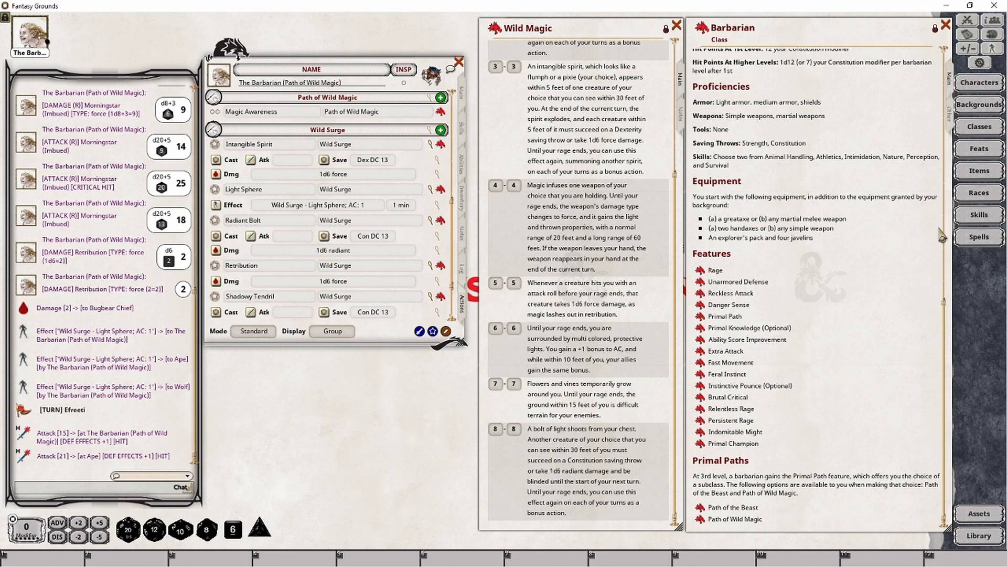
Reopen the combat tracker and remove the Light Sphere effect from the Barbarian, the Ape and the Wolf
click(967, 20)
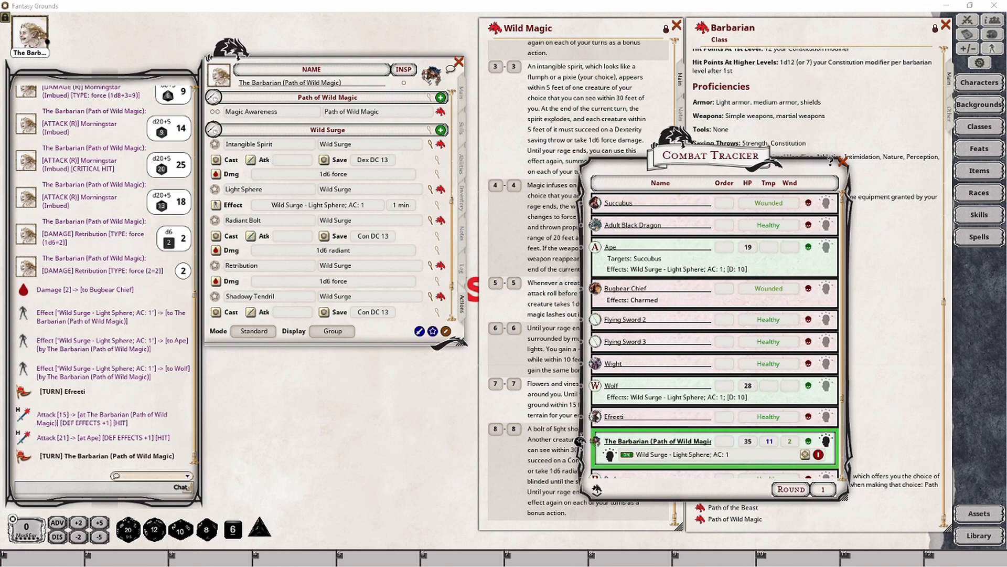
drag(697, 185, 730, 61)
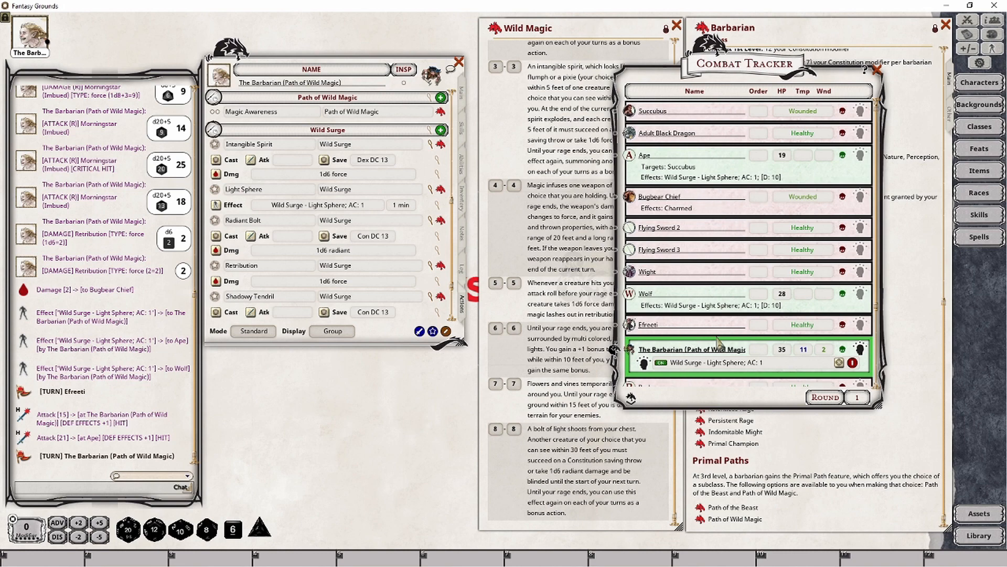
click(854, 362)
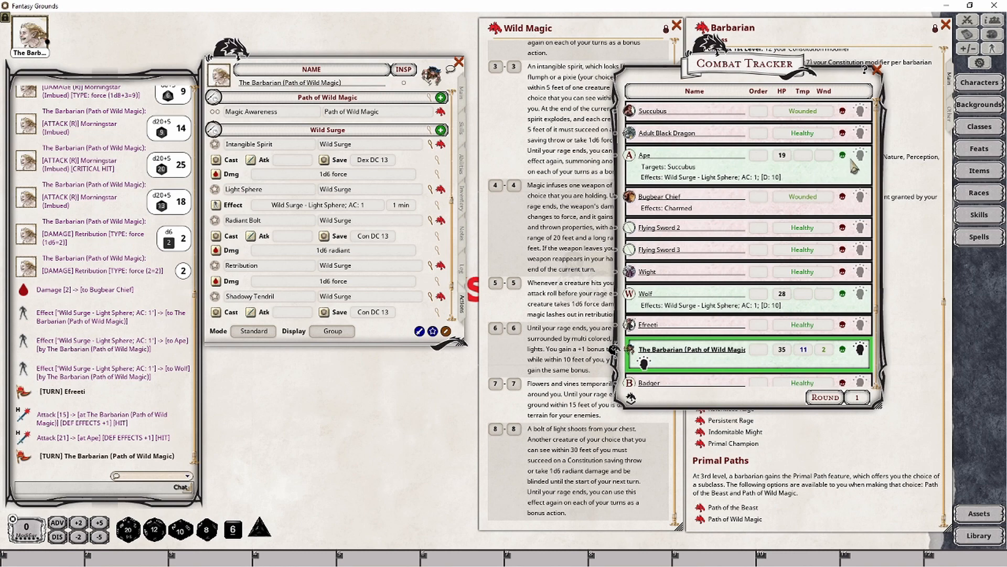
click(861, 155)
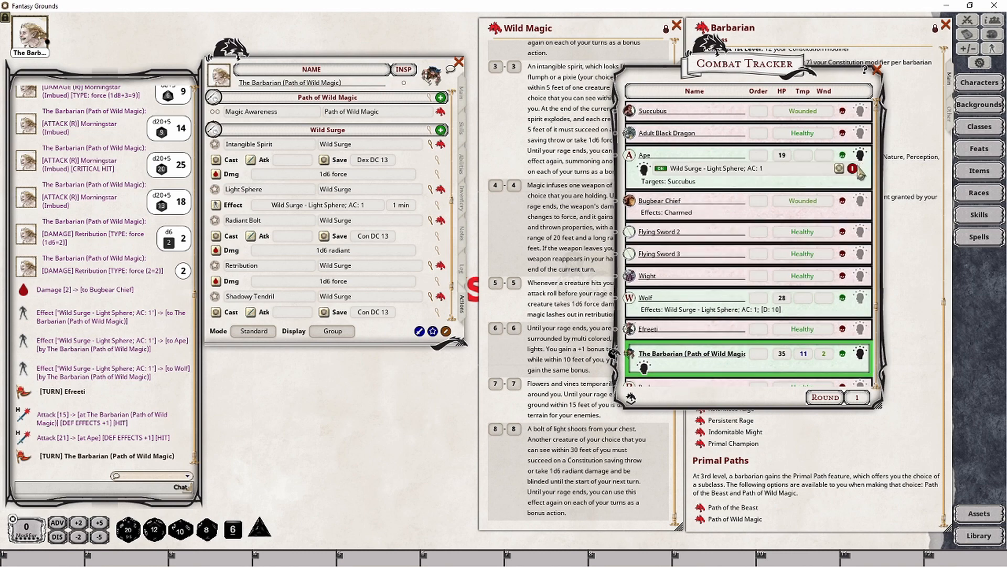
click(851, 163)
scroll(826, 188, down, 1)
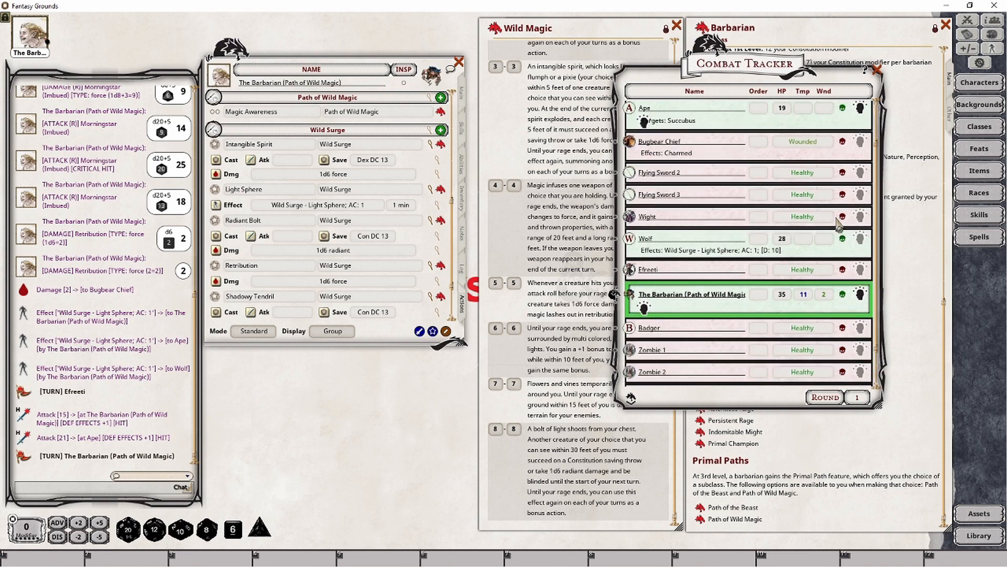
click(860, 238)
click(852, 252)
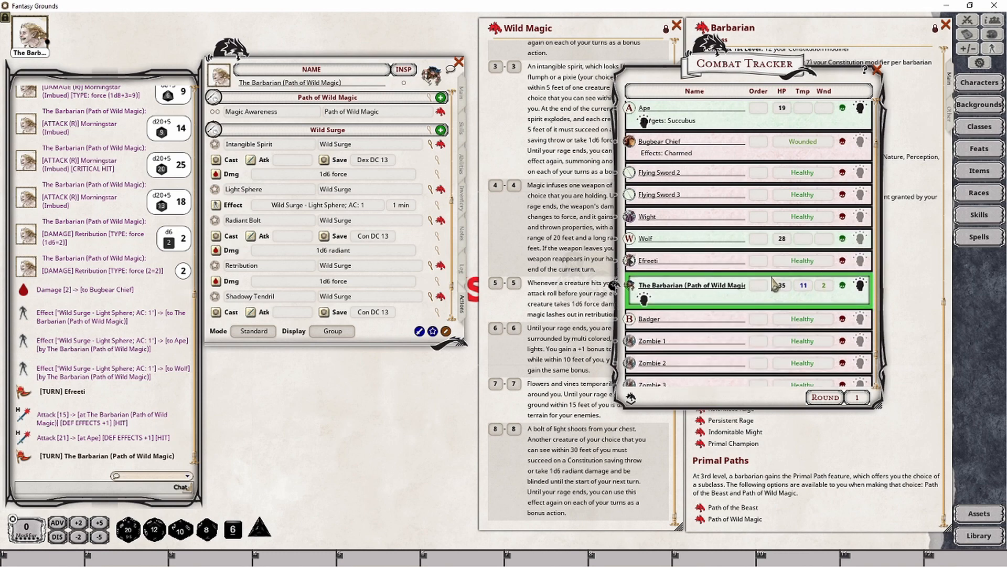
Target the Wight with the Barbarian and test Radiant Bolt's save and damage against it
ctrl+click(630, 216)
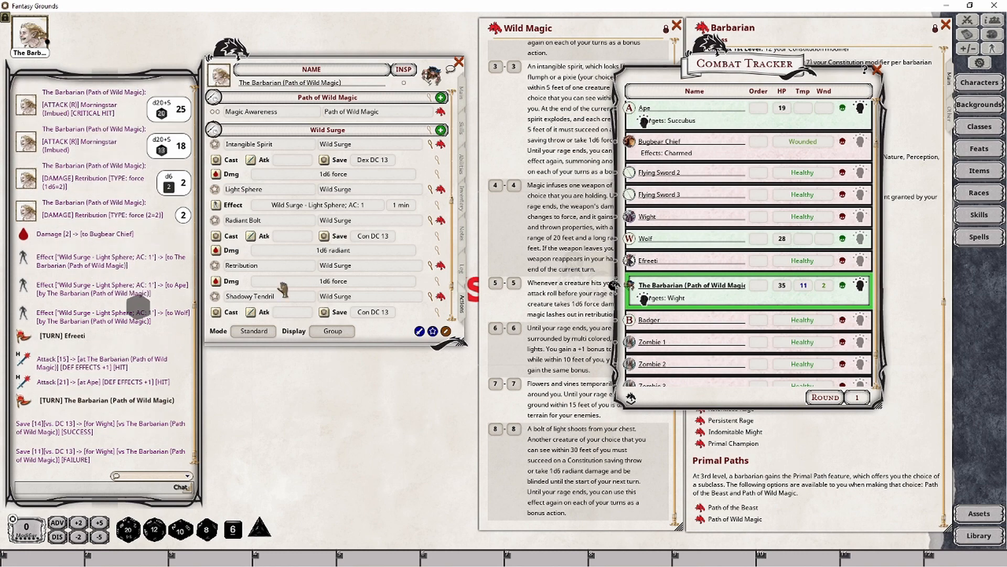
click(216, 254)
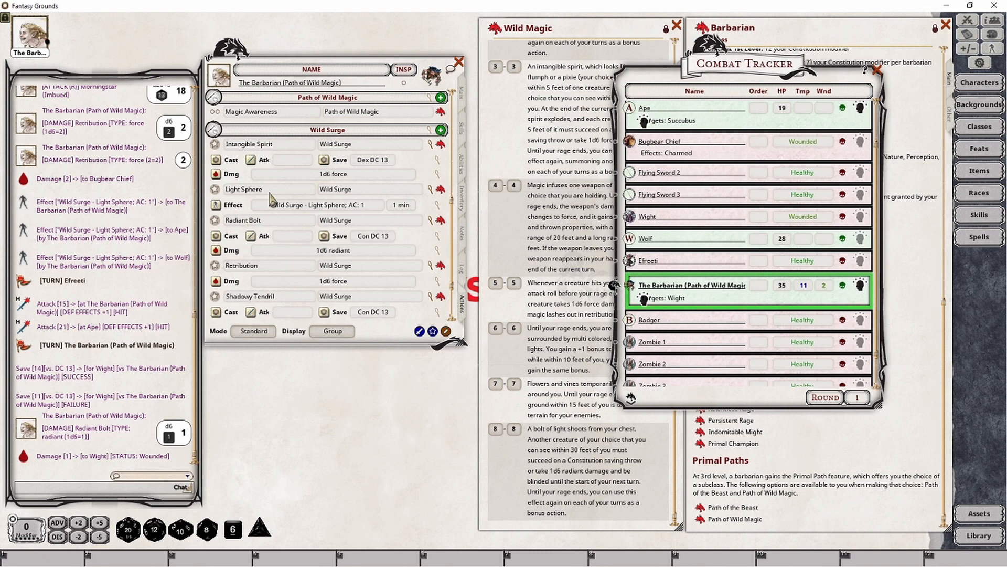
Add an effect action to the Radiant Bolt power
right_click(393, 226)
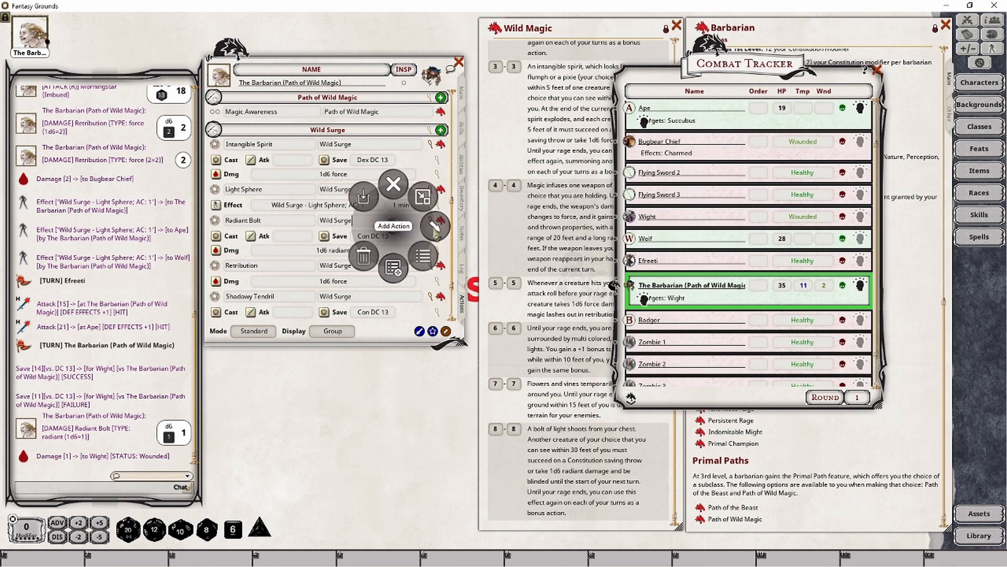
click(434, 226)
click(414, 229)
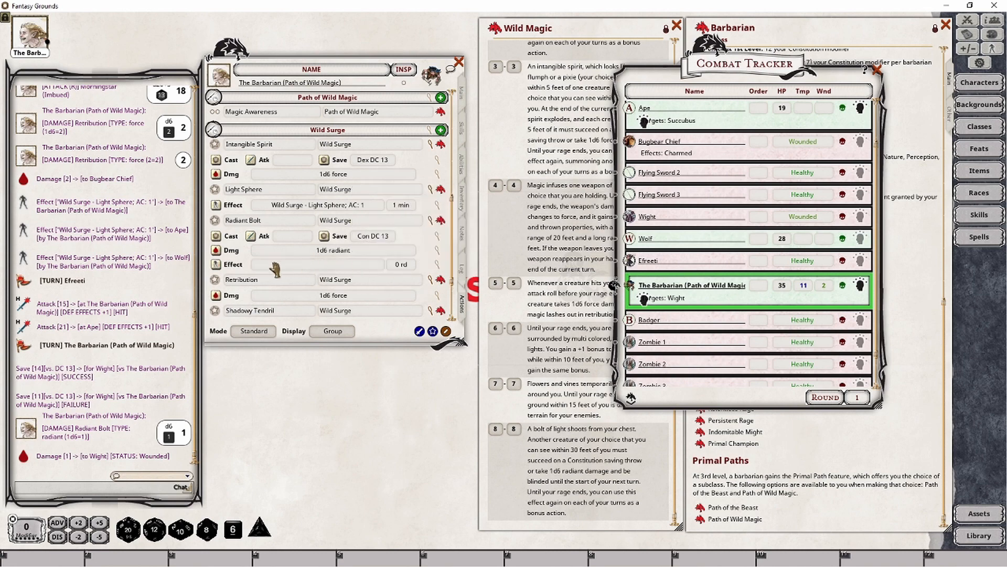
Define Radiant Bolt's effect as "Wild Surge - Radiant Bolt; blinded" with a duration of 1 round and close its settings
click(437, 264)
drag(469, 241, 339, 373)
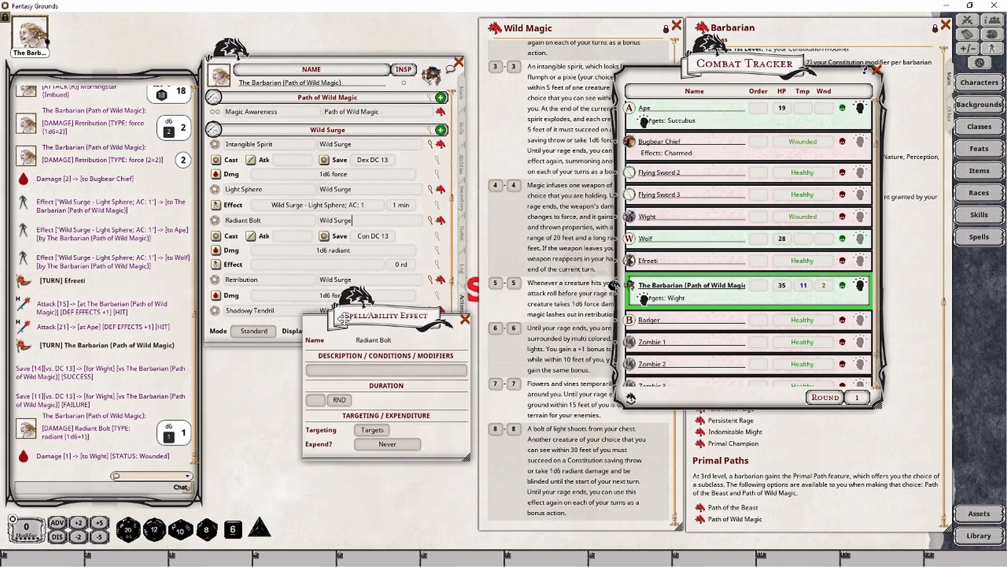
click(351, 416)
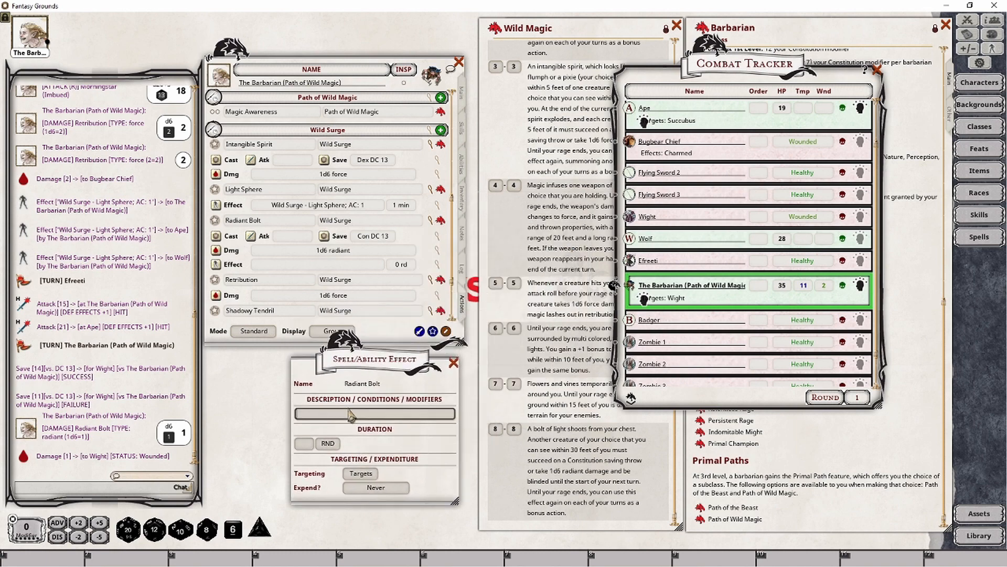
text(Wild Surge - Radiant Bolt;)
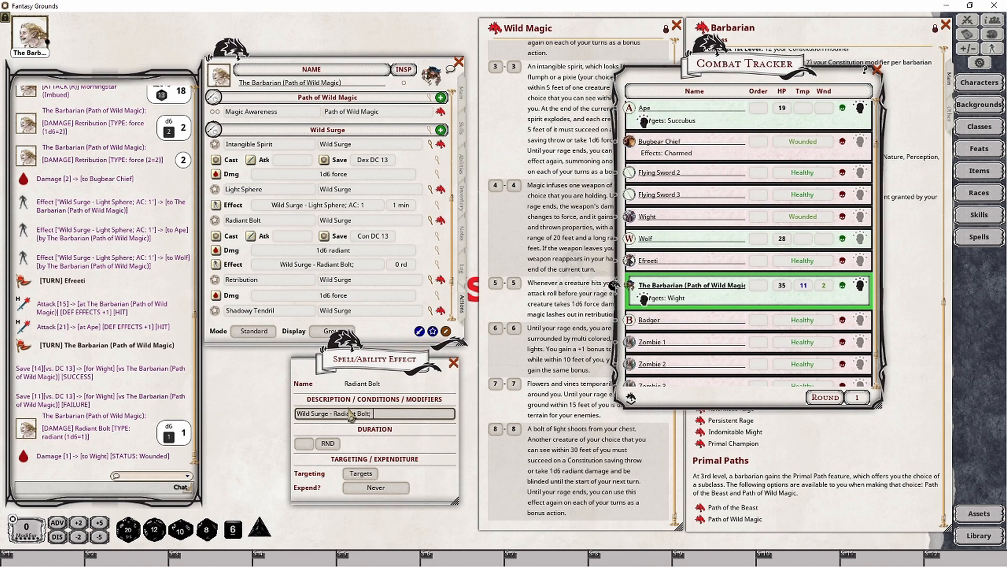
text( blind)
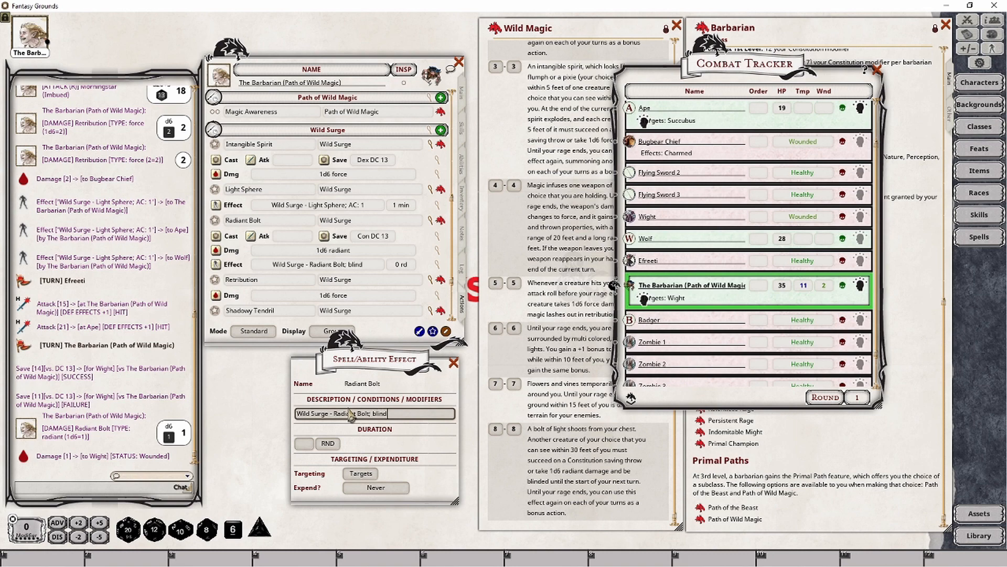
text(ness)
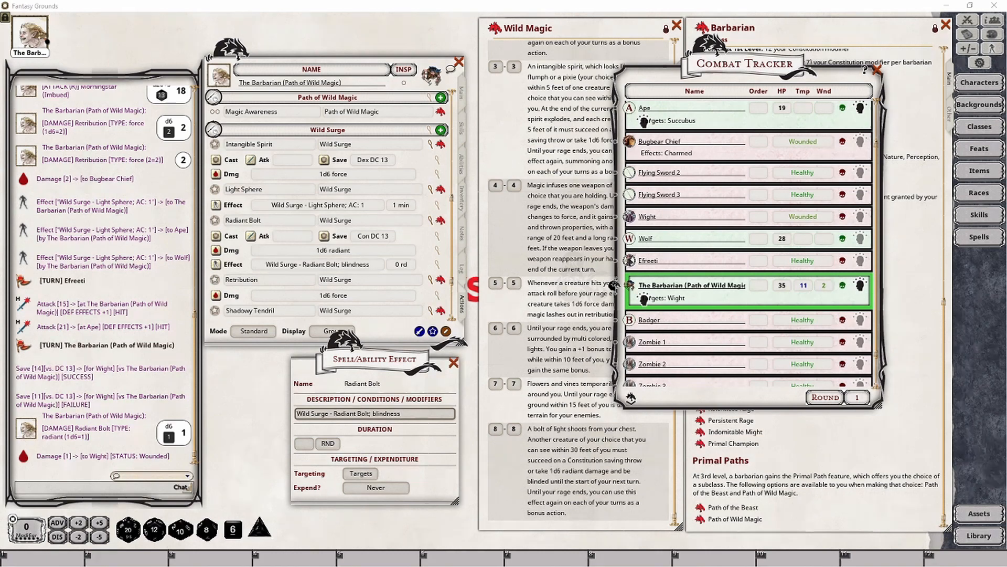
key(BackSpace)
key(BackSpace)
key(BackSpace)
key(BackSpace)
text(ed)
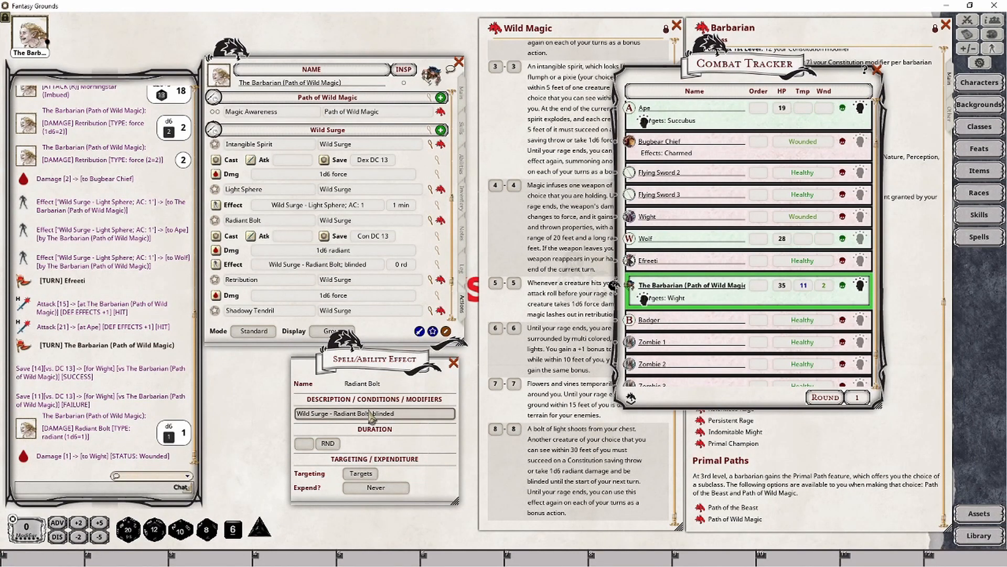
click(306, 447)
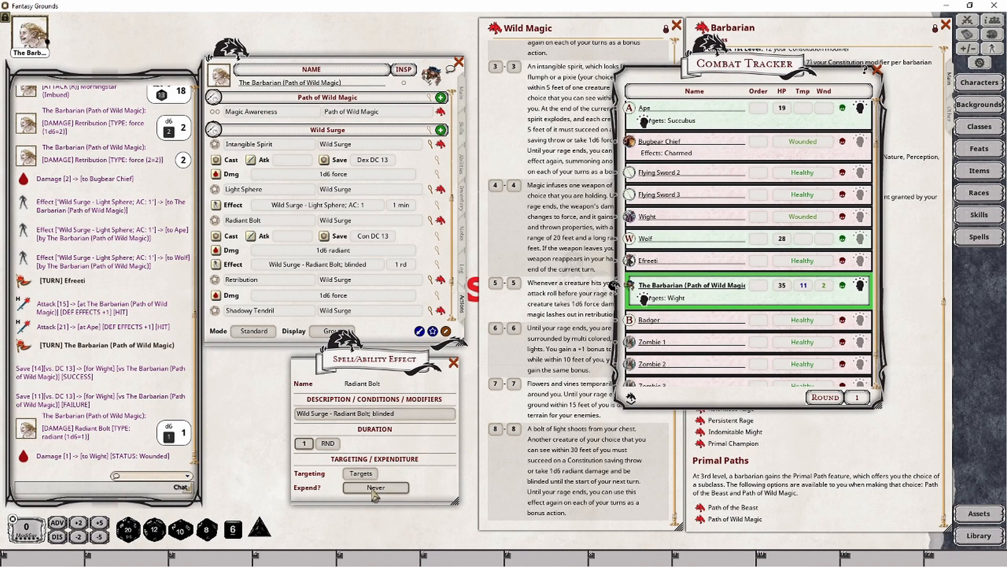
click(453, 363)
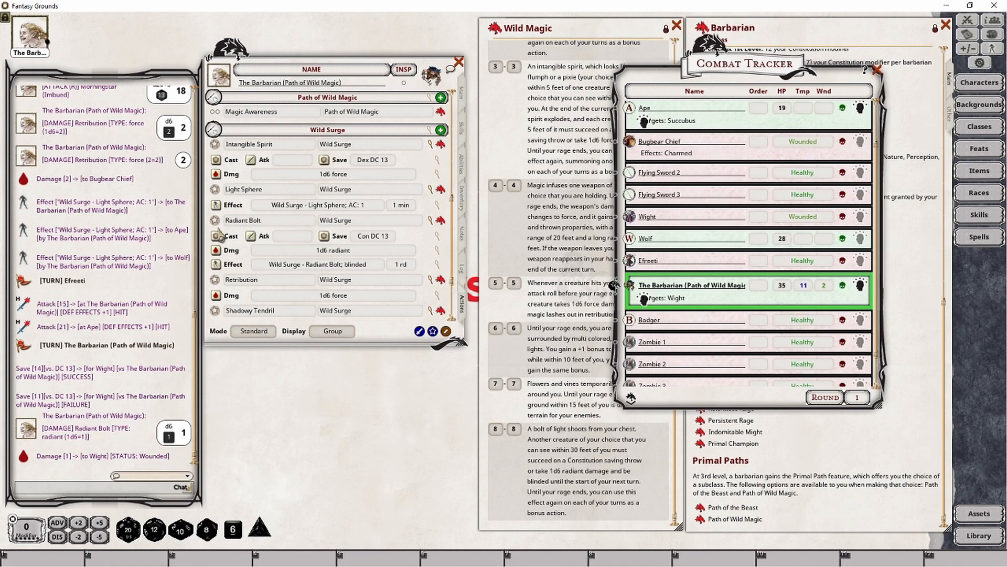
Apply Radiant Bolt's blinded effect to the Wight on different turns, check its duration settings, and advance the combat rounds to test its expiry
click(216, 266)
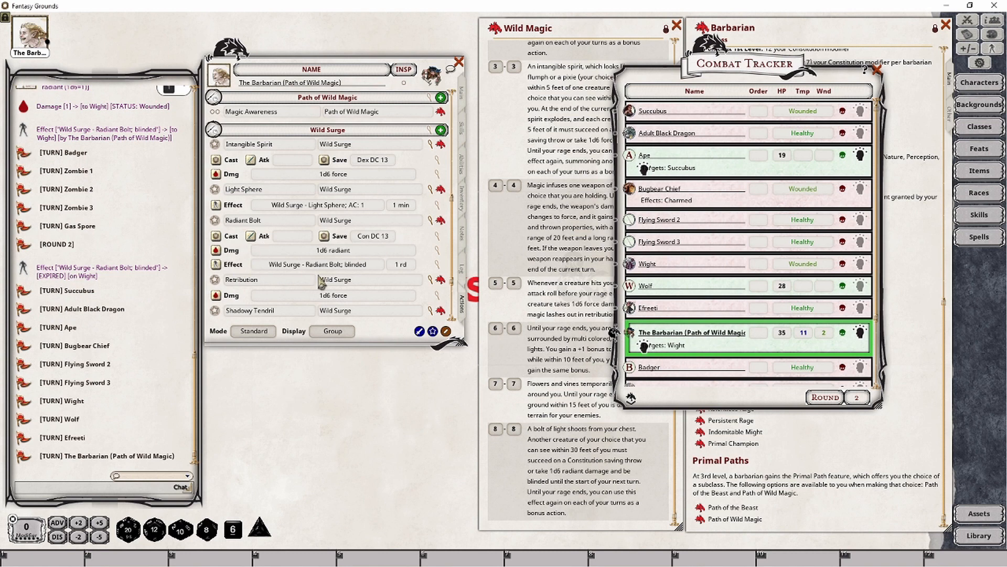
click(437, 264)
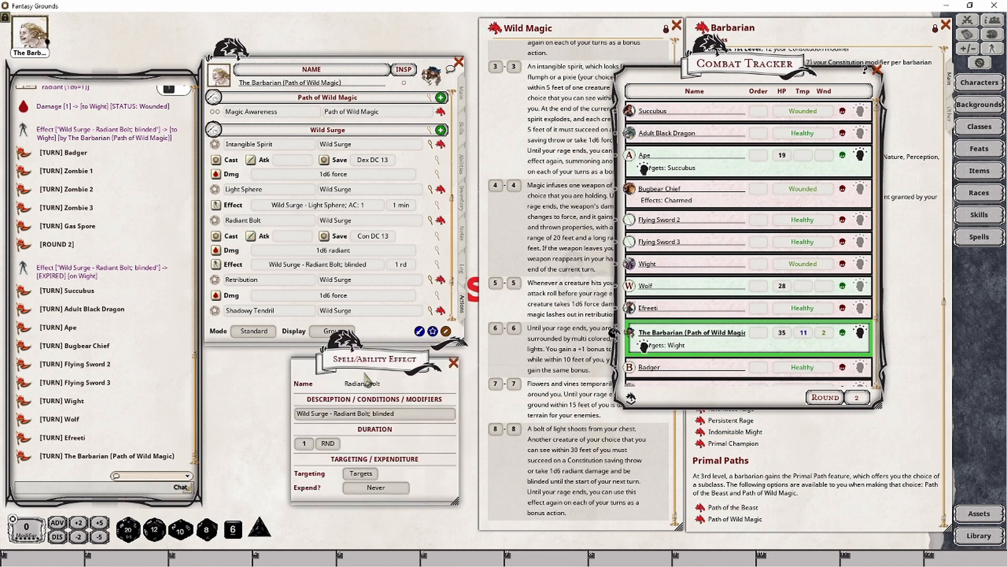
click(333, 445)
click(334, 447)
click(454, 362)
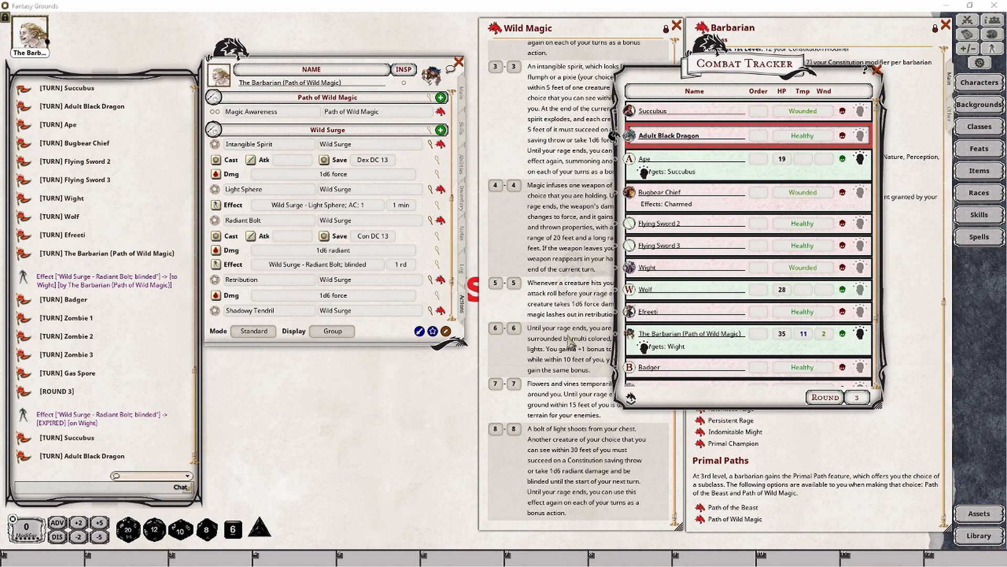
click(216, 265)
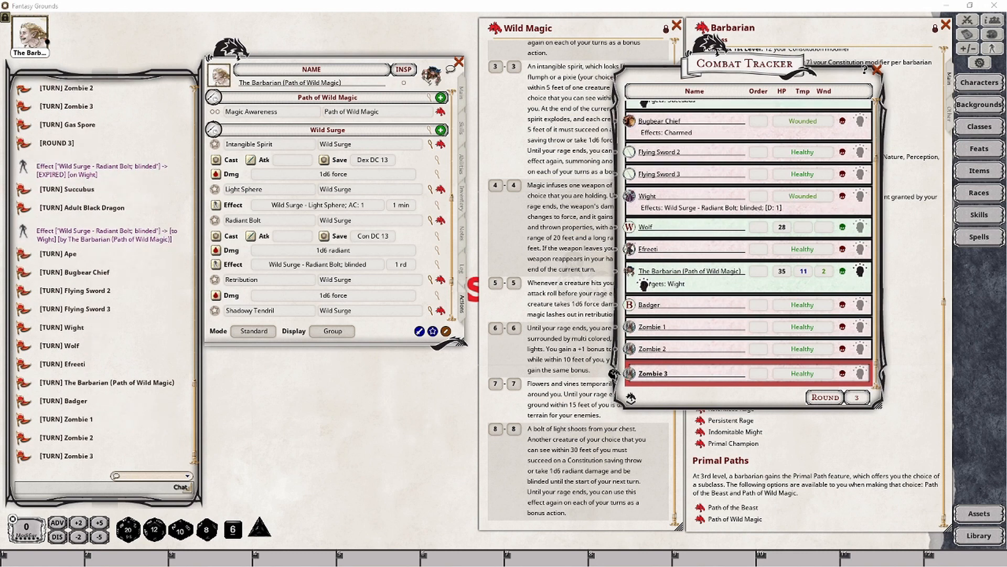
click(630, 398)
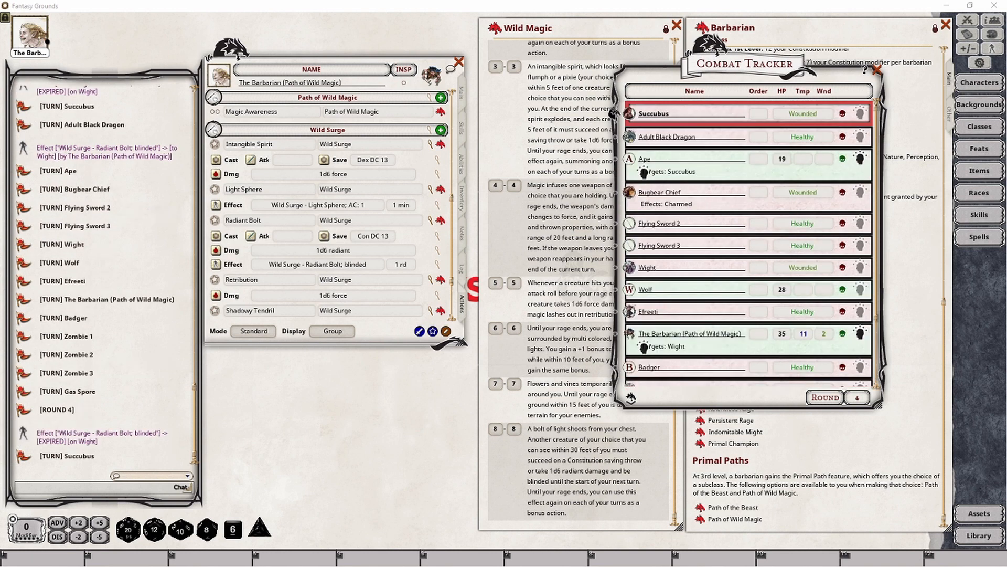
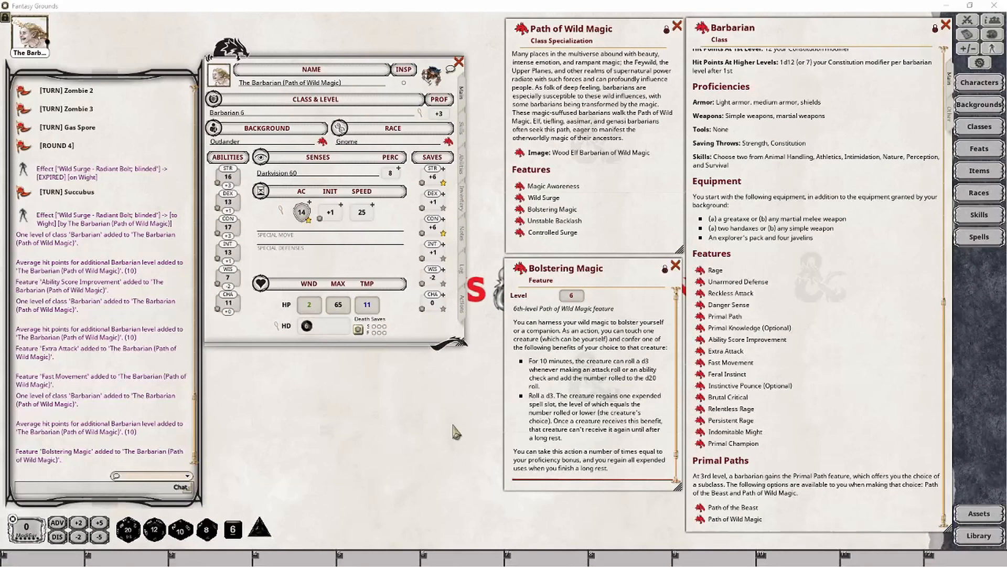
Put the Bolstering Magic power into the Path of Wild Magic group and return to the character's main details
click(465, 307)
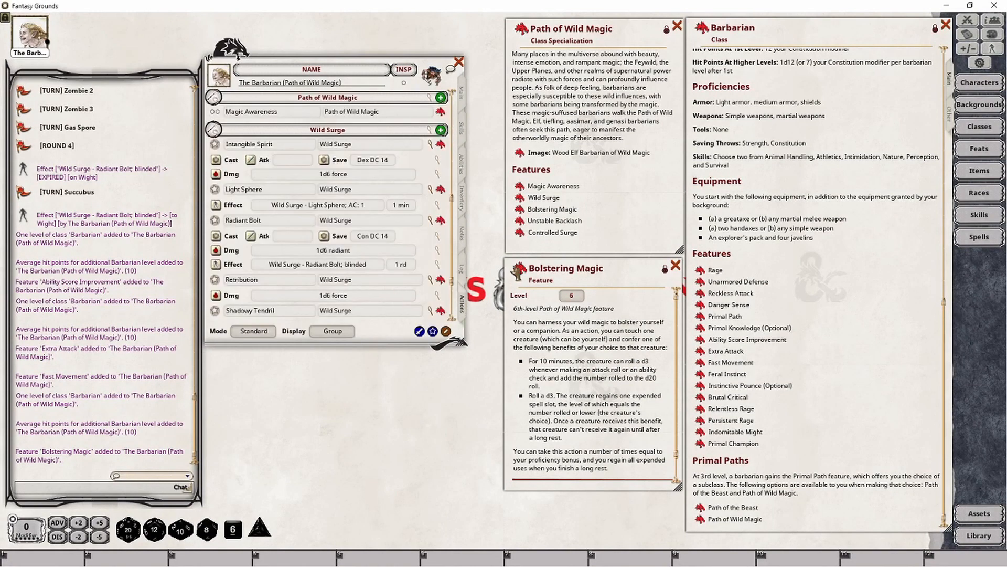
scroll(401, 241, up, 1)
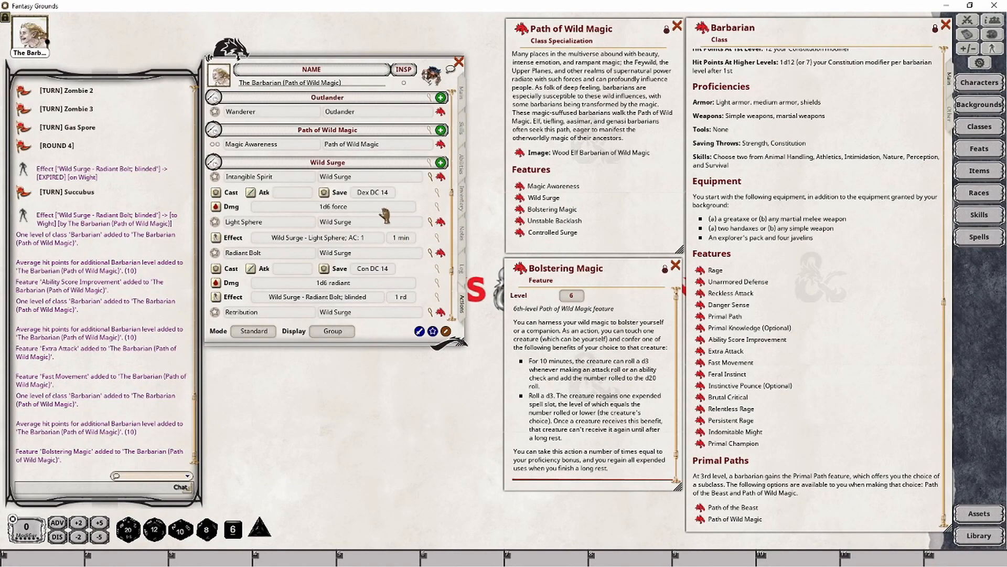
drag(390, 149, 320, 147)
key(ctrl+c)
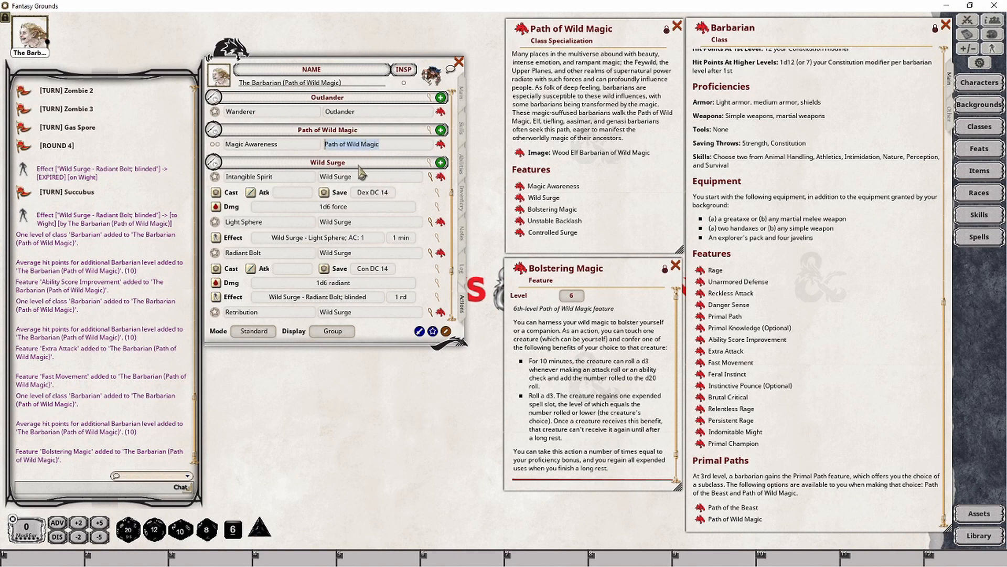
scroll(358, 214, up, 6)
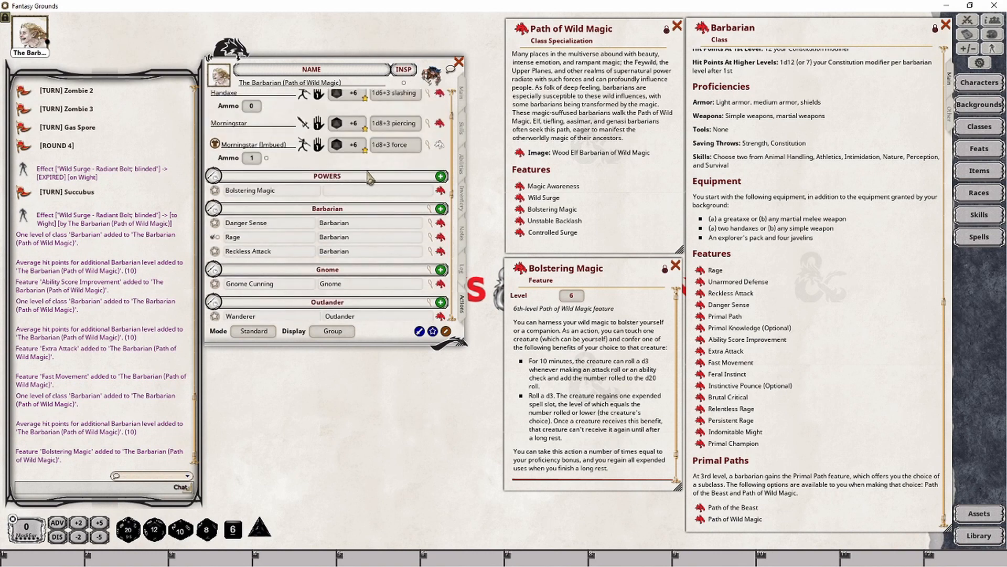
click(344, 191)
key(ctrl+v)
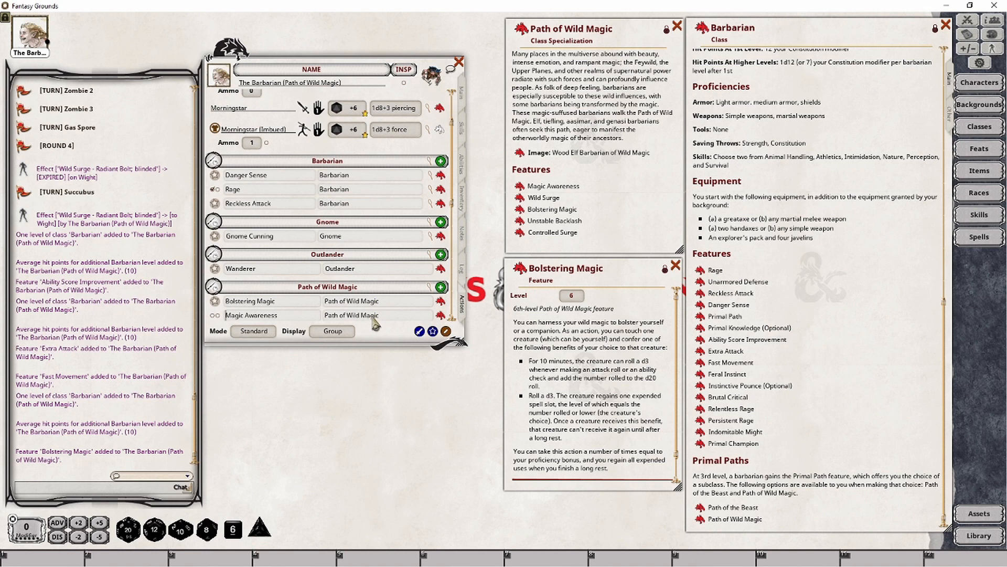
scroll(376, 294, down, 3)
scroll(375, 292, down, 1)
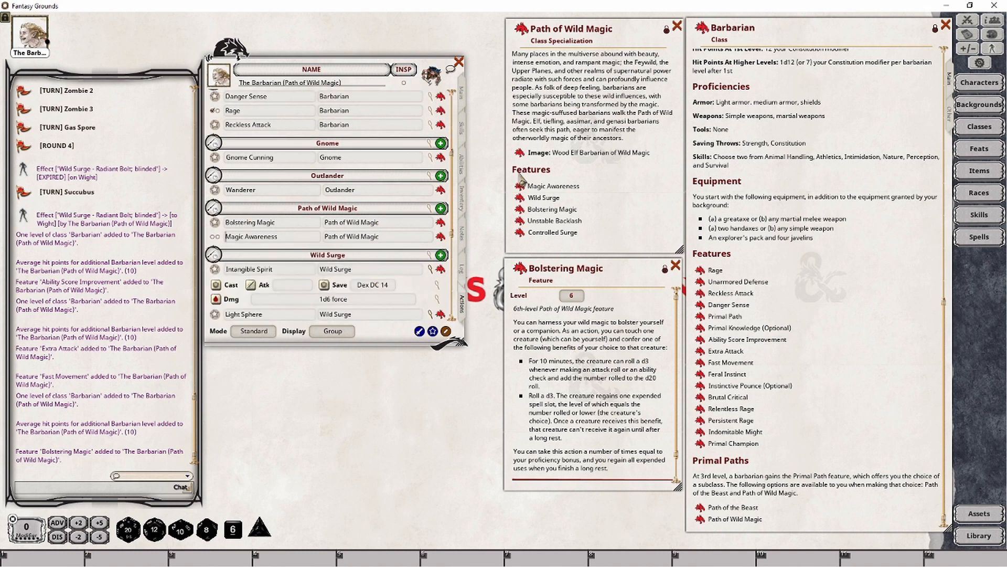
click(461, 95)
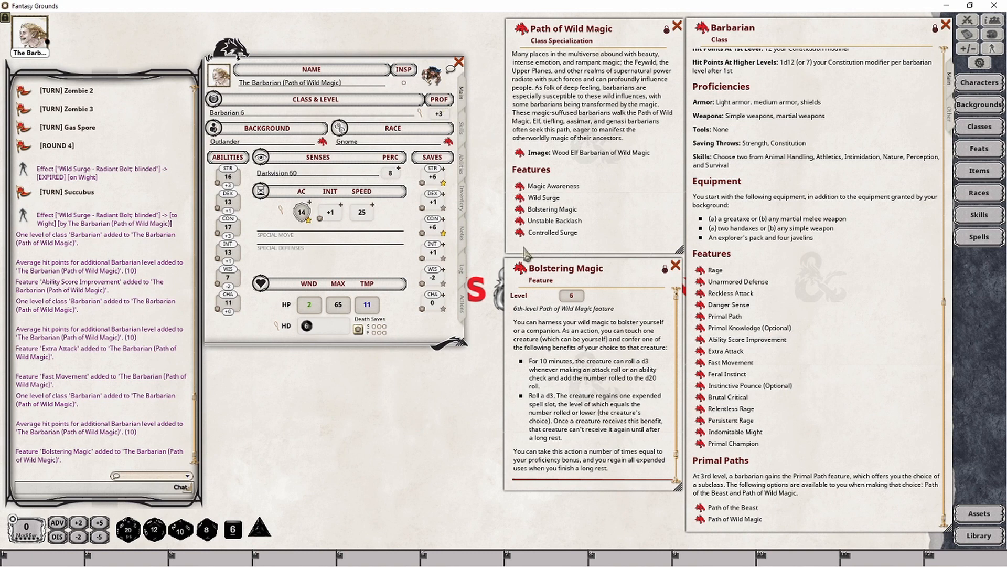
Set the daily uses of the Magic Awareness and Bolstering Magic powers to 3 in Preparation mode, and return to Combat mode
click(463, 307)
click(254, 331)
click(217, 292)
text(3)
click(218, 279)
text(3)
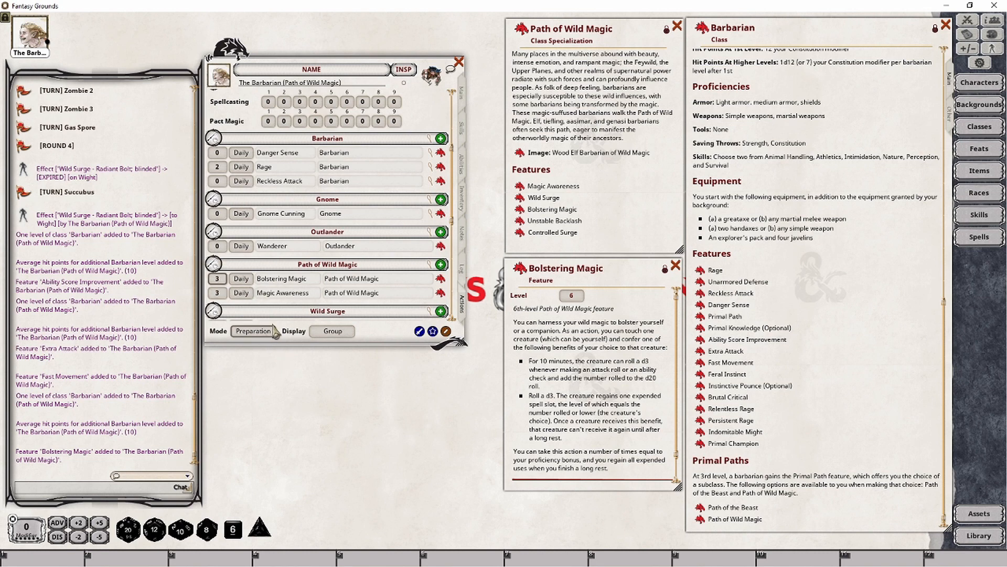
click(254, 331)
Add an effect action to the Bolstering Magic power
scroll(409, 233, down, 3)
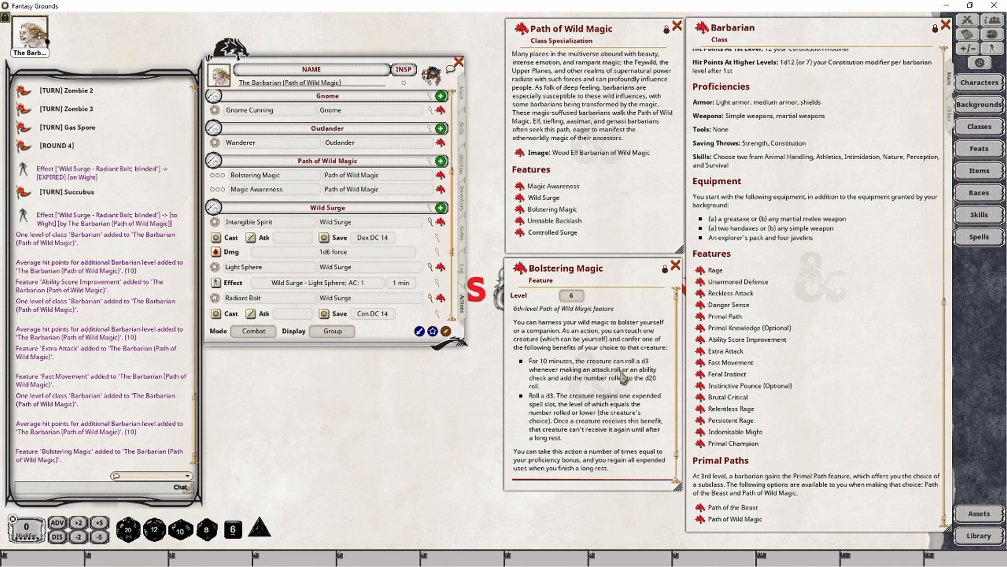
right_click(386, 179)
click(430, 177)
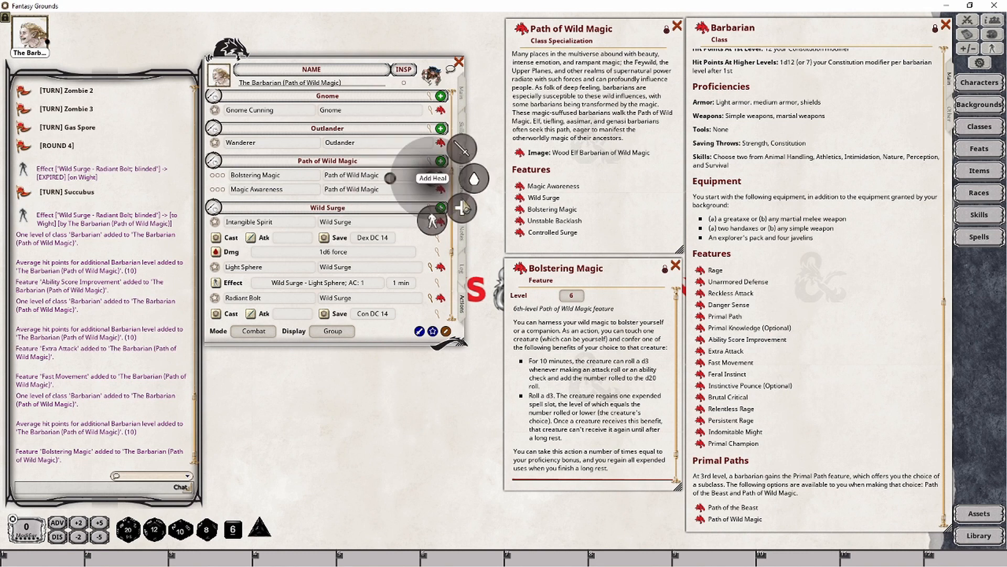
click(426, 214)
right_click(407, 180)
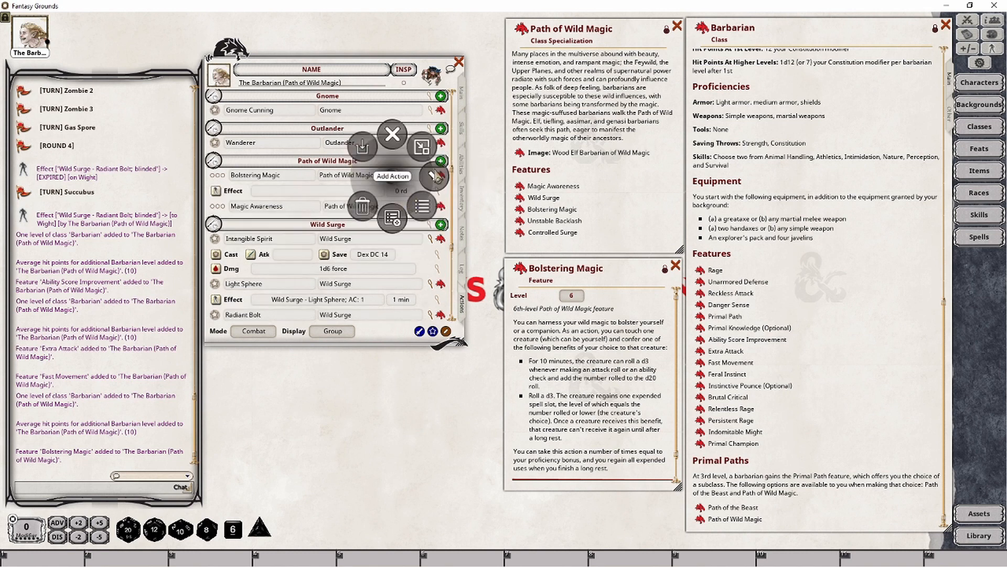
click(439, 178)
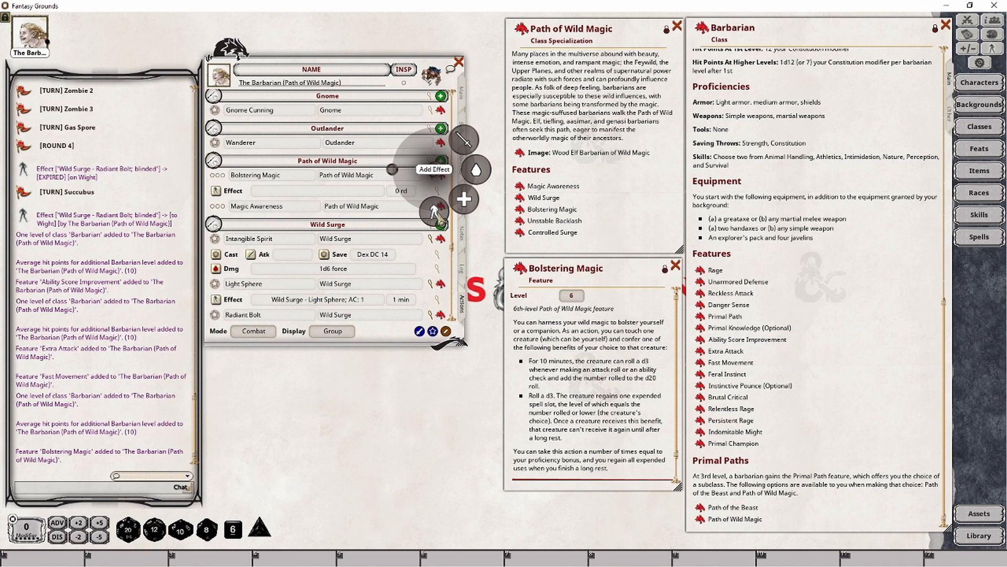
click(351, 192)
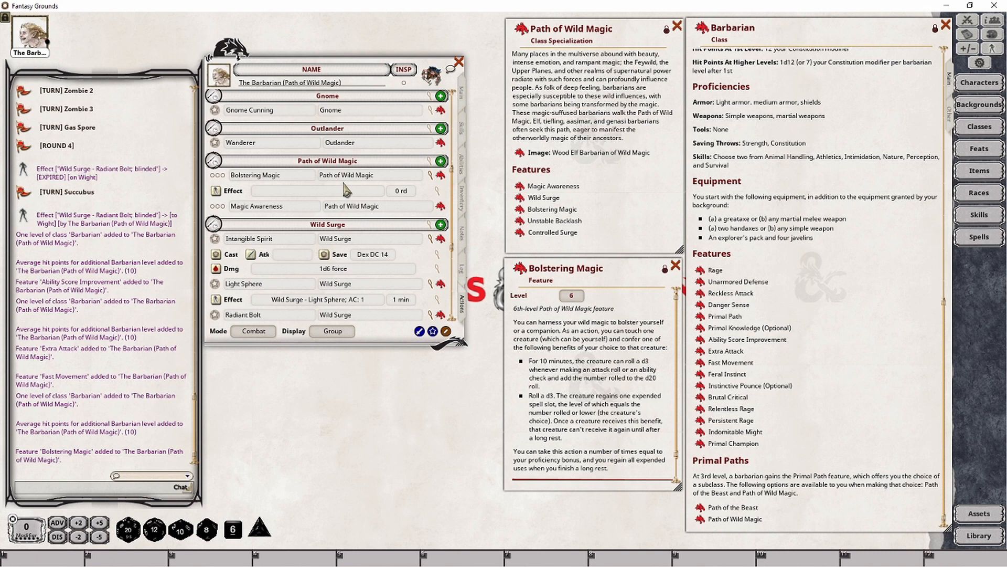
Define the Bolstering Magic effect as "Bolstering Magic; ATK: 1d3; CHECK: 1d3"
click(437, 191)
drag(495, 230, 369, 387)
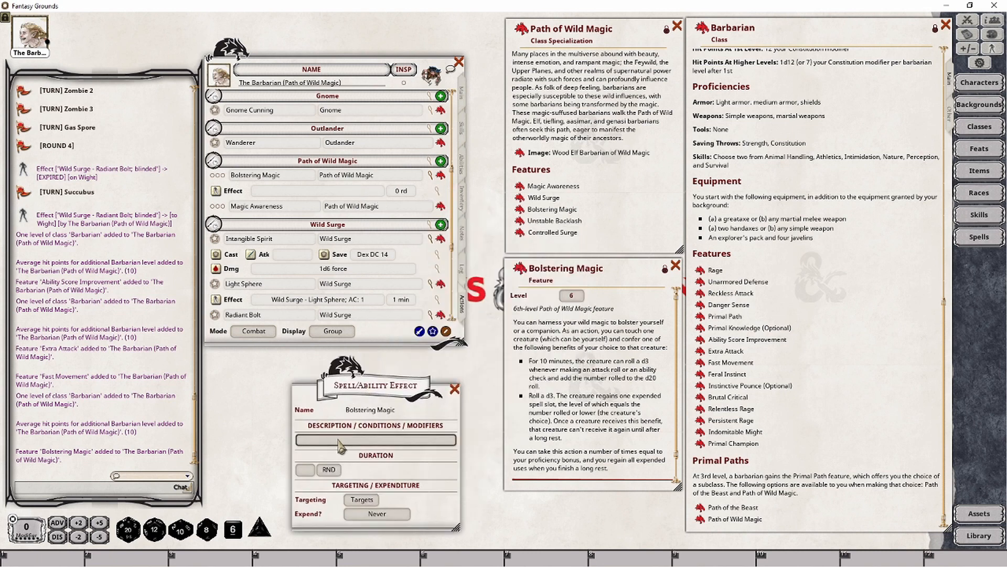
text(Bolstering Magic;)
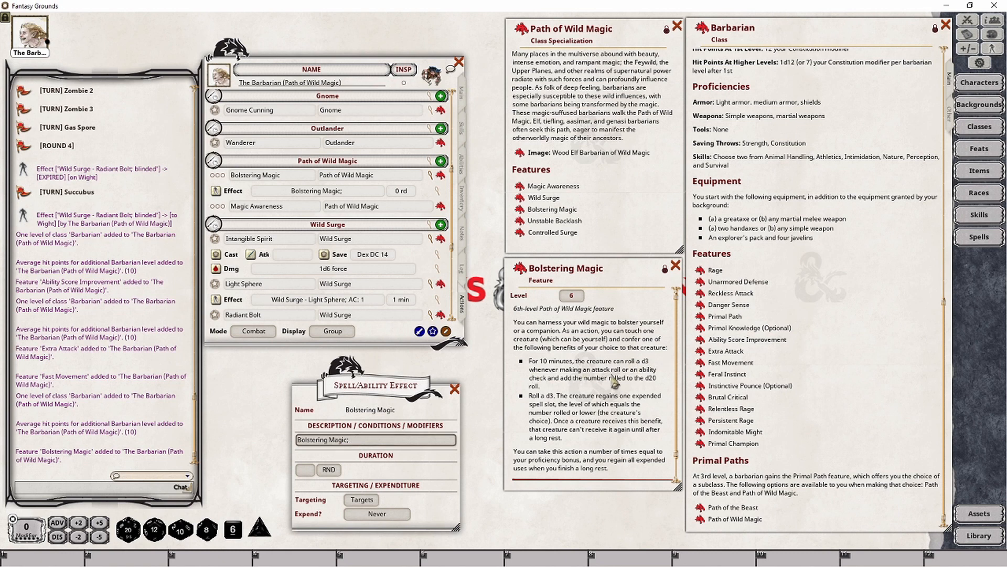
text(ATK: 1d3; CHECK)
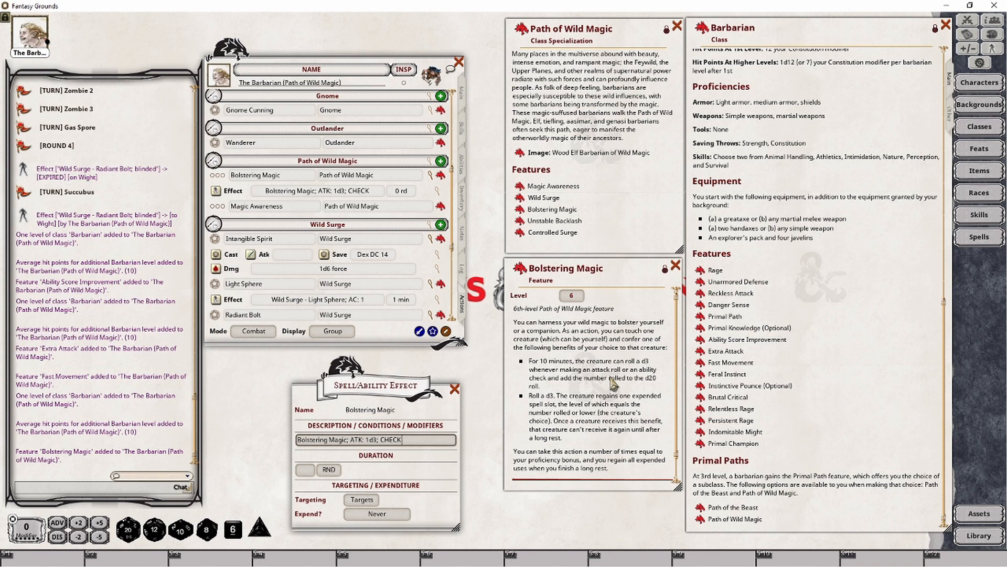
text(: 1d3)
Set the Bolstering Magic effect's duration to 10 minutes, leave its expenditure at Never, and close the effect settings
click(306, 469)
text(10)
click(330, 472)
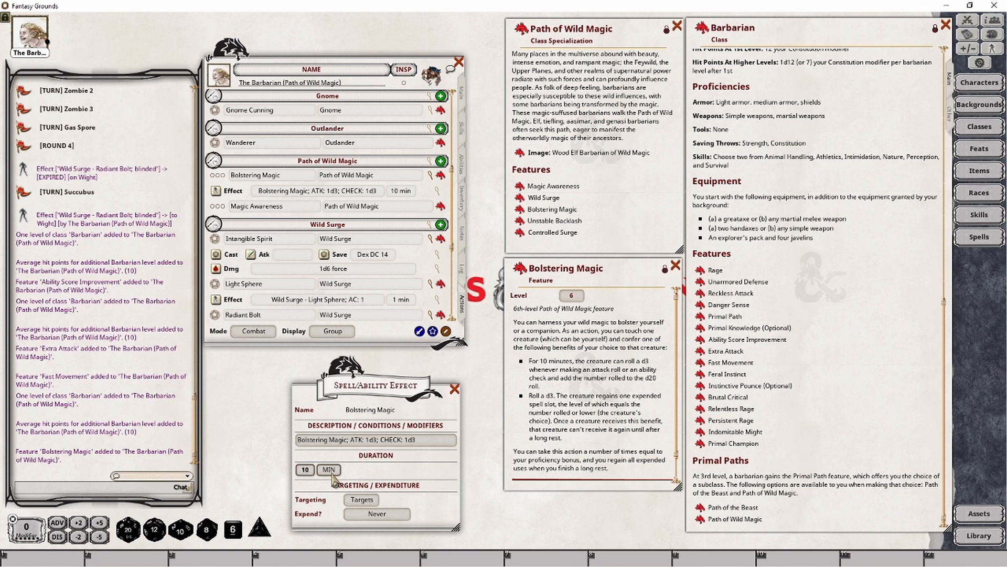
click(368, 514)
click(369, 514)
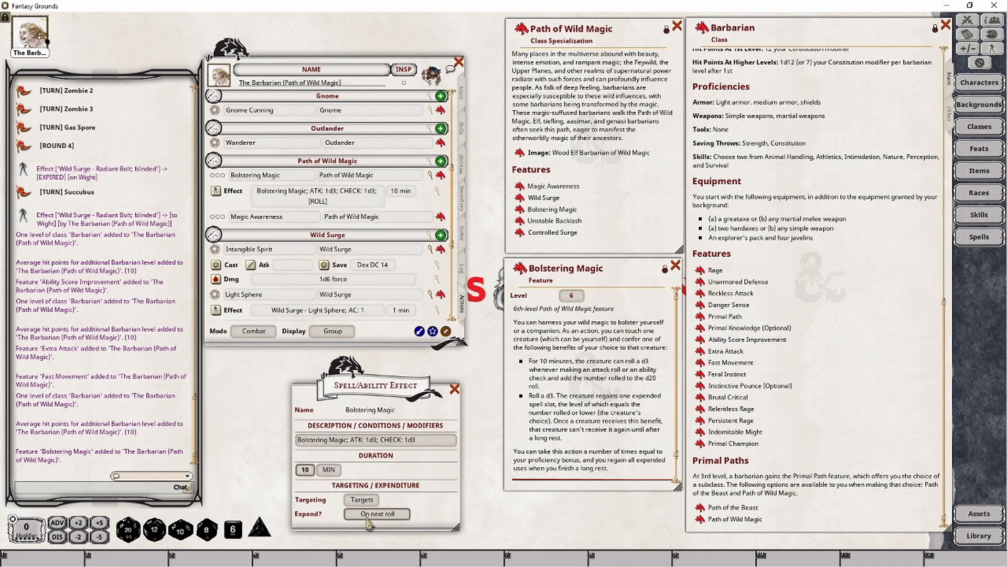
click(368, 515)
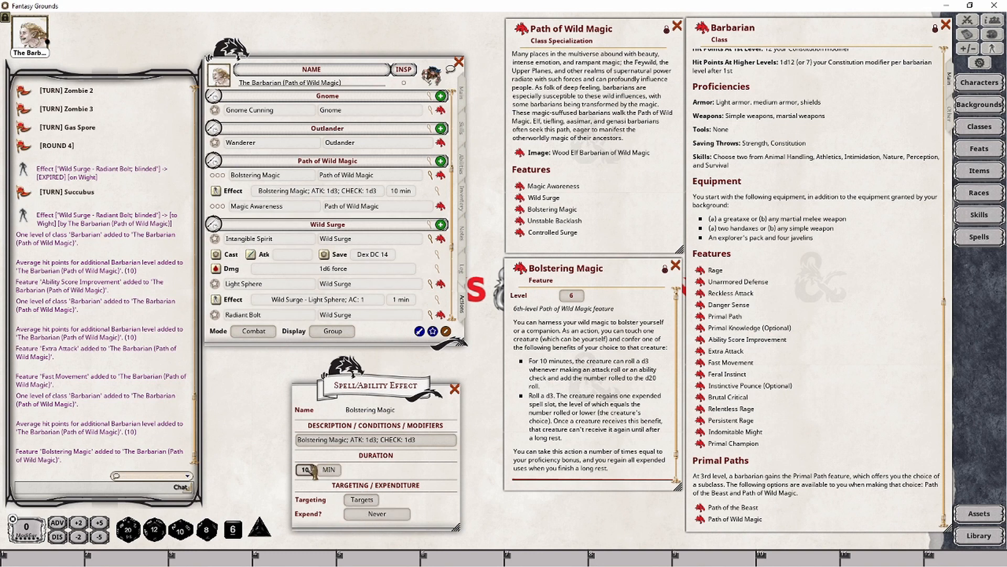
click(455, 389)
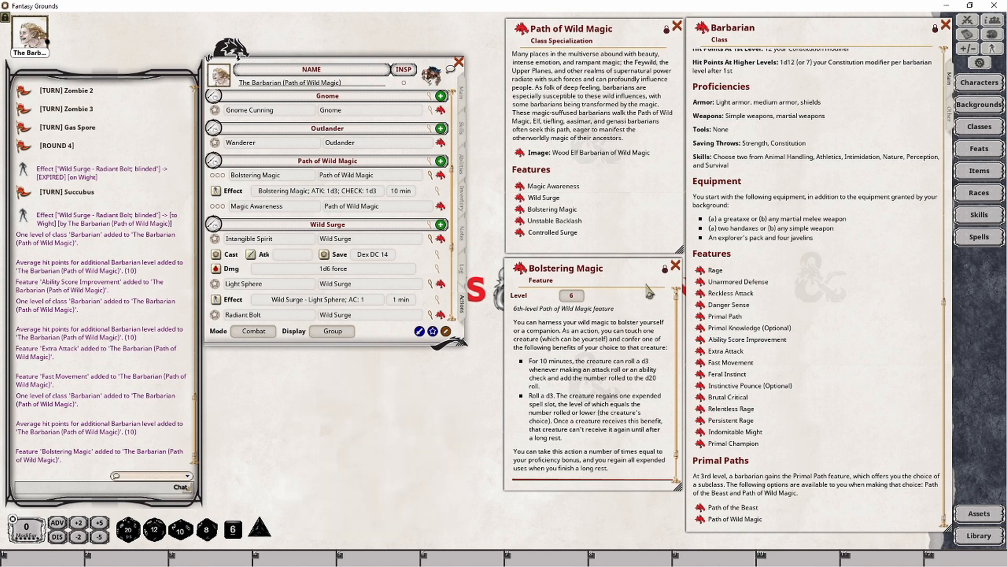
Open the Combat Tracker, apply the Bolstering Magic effect to the Ape, and pass the active turn to the Ape
click(971, 24)
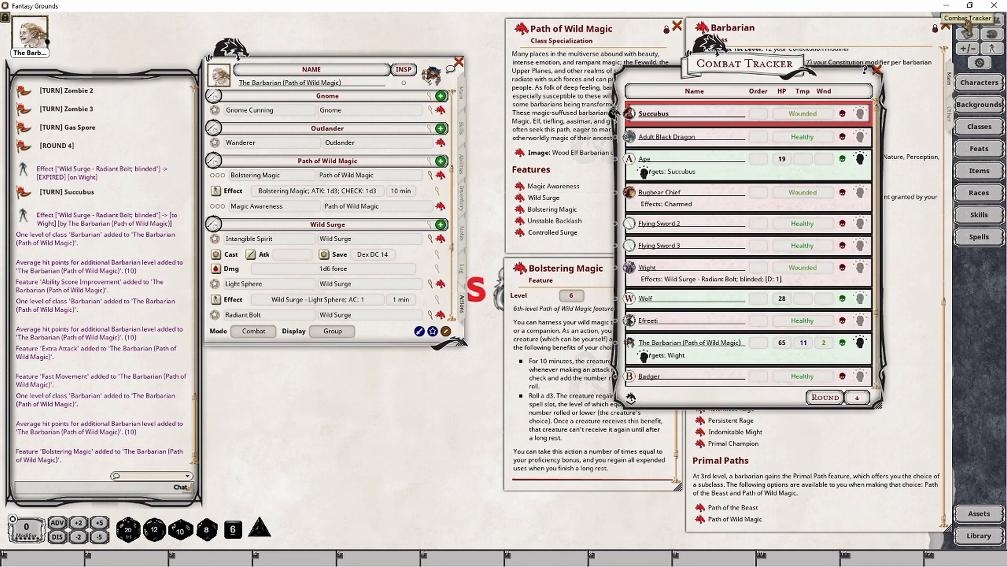
drag(722, 63, 660, 127)
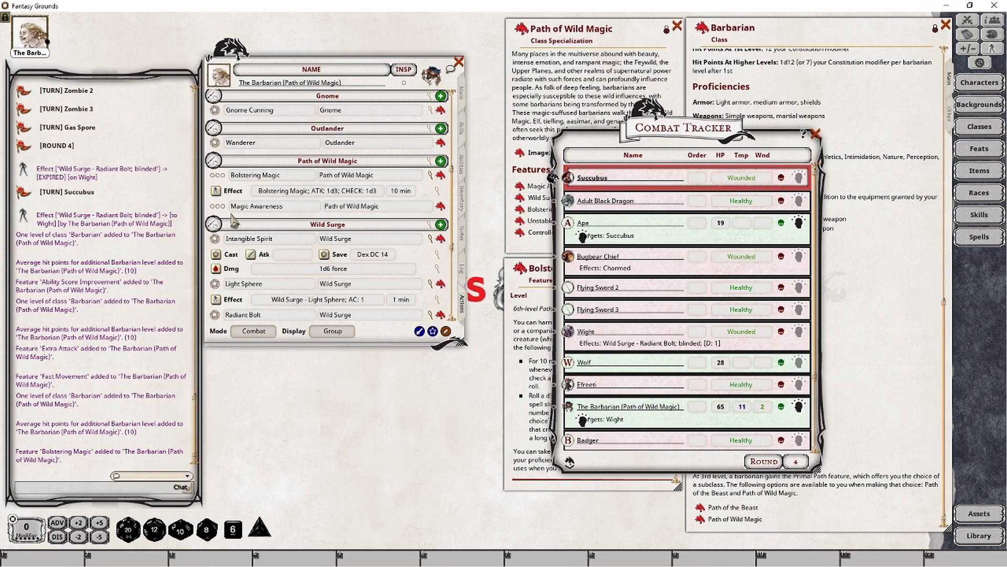
drag(219, 191, 570, 226)
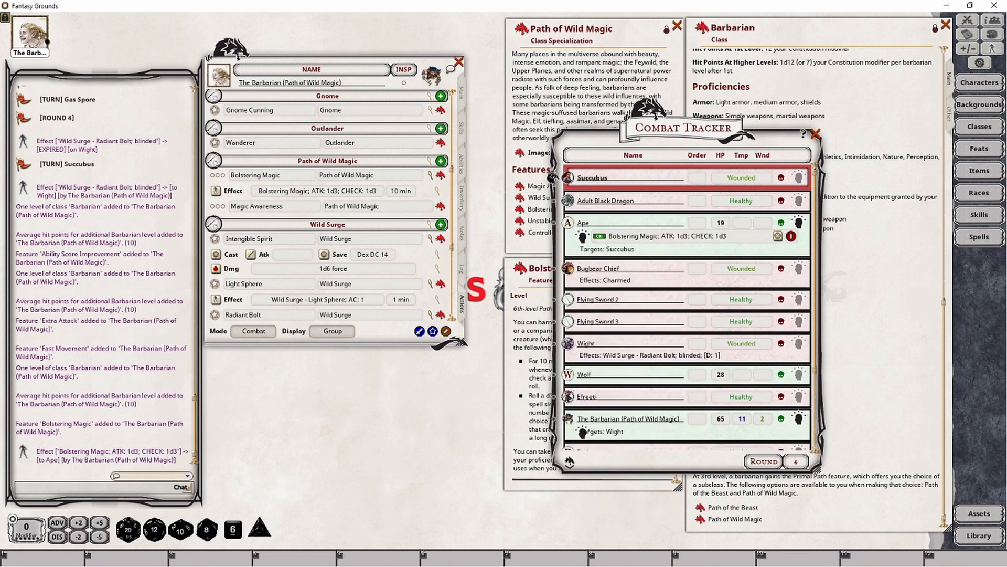
drag(552, 177, 552, 222)
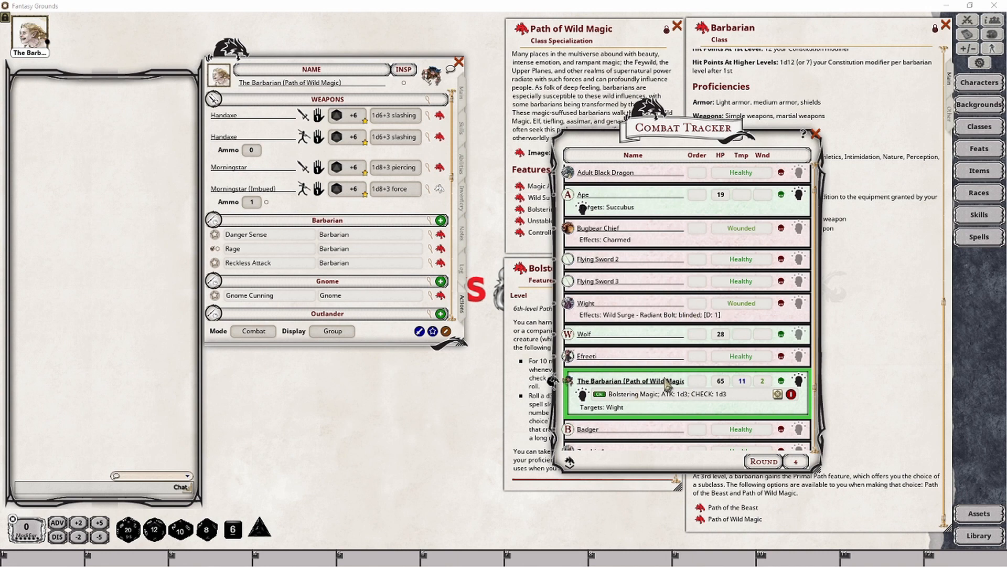
Test Bolstering Magic on the barbarian with a Morningstar attack, an Animal Handling check and repeated Athletics checks, and close the Combat Tracker
double_click(353, 167)
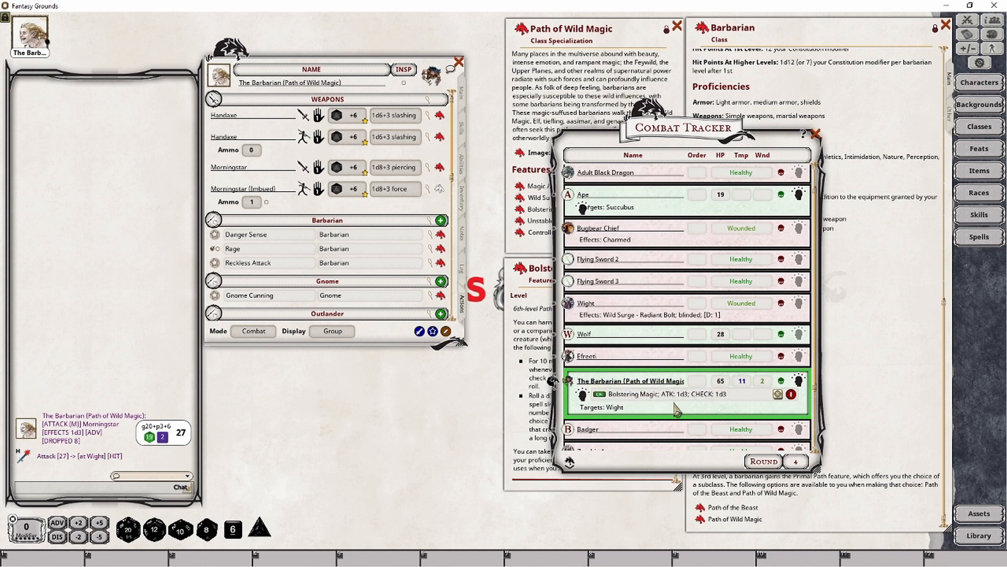
click(463, 128)
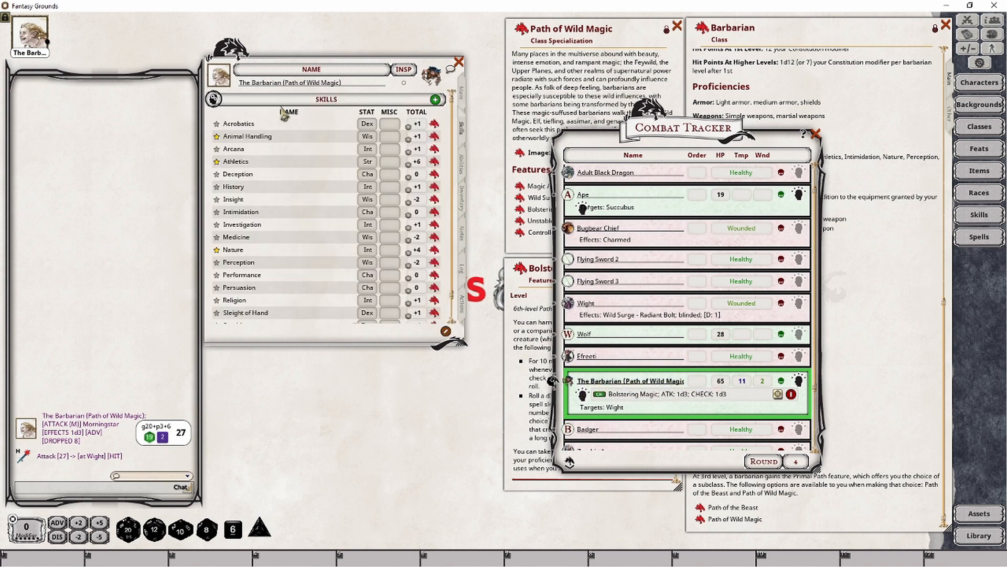
drag(408, 144, 102, 199)
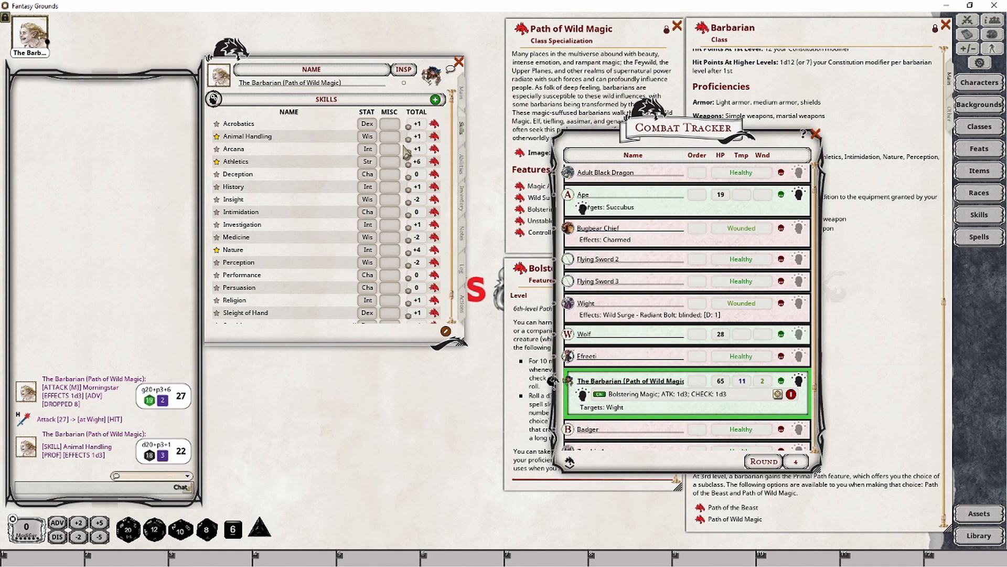
double_click(409, 172)
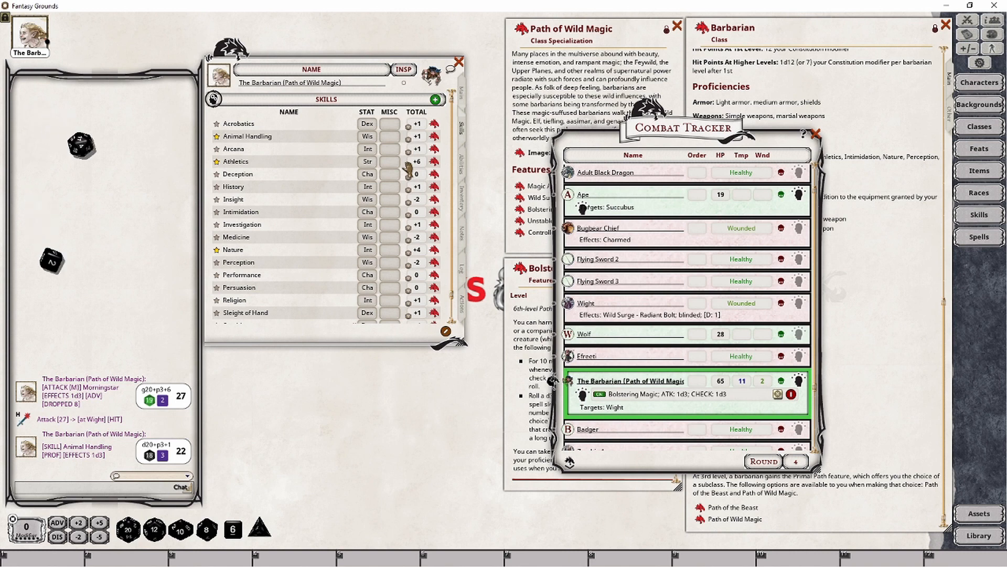
double_click(409, 172)
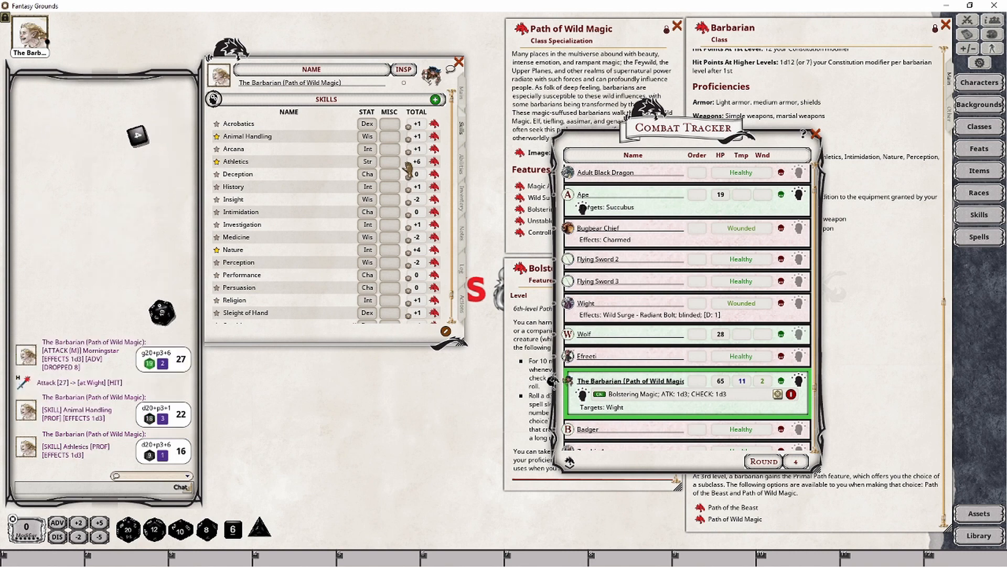
double_click(408, 172)
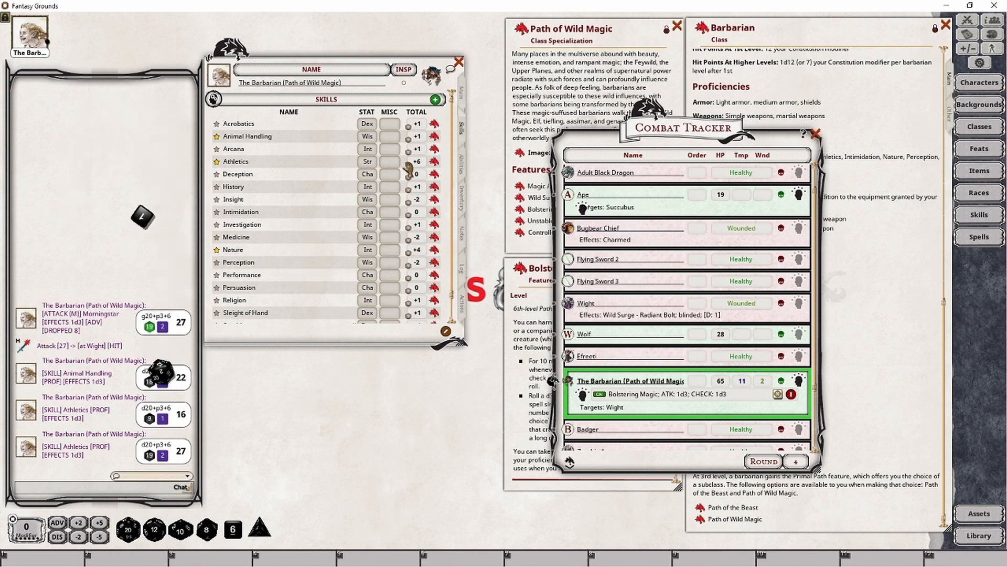
double_click(409, 172)
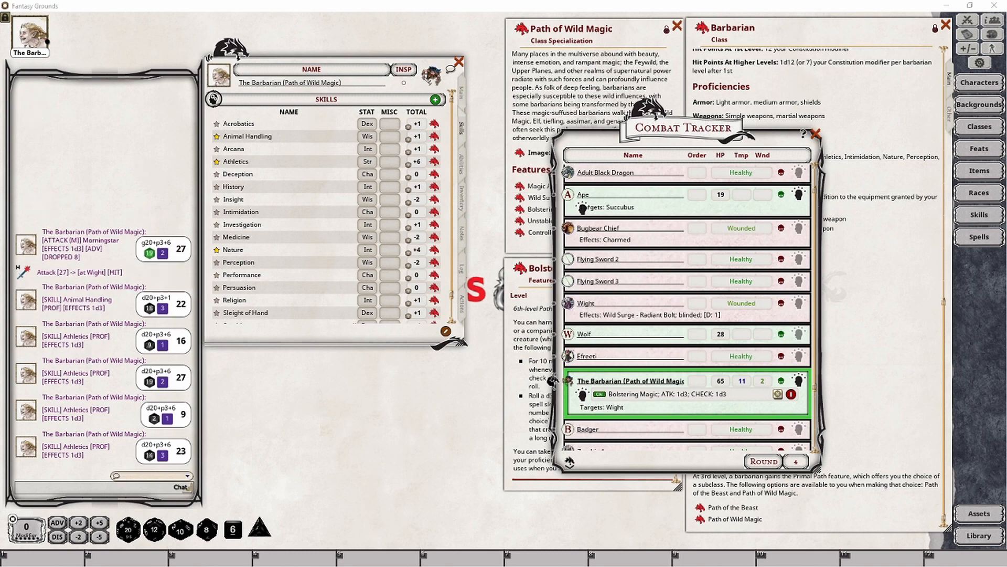
click(816, 133)
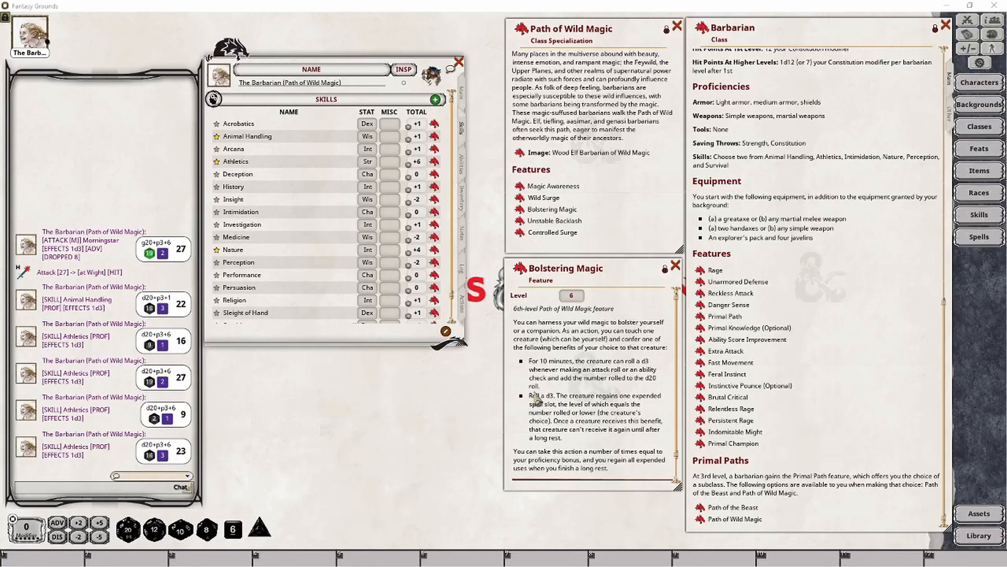
Return to the barbarian's actions and roll a d3 for Bolstering Magic's spell slot recovery
click(463, 305)
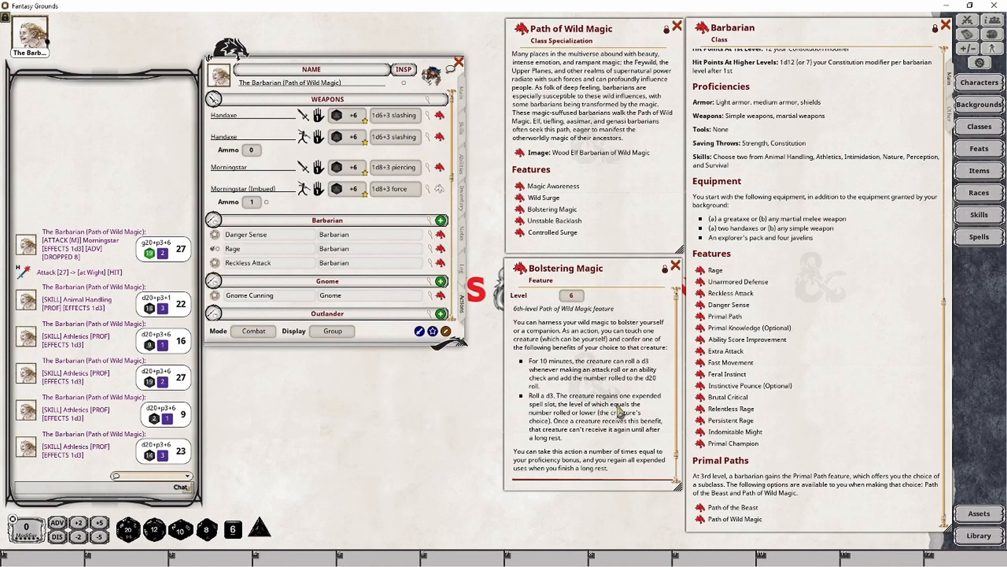
scroll(366, 245, down, 3)
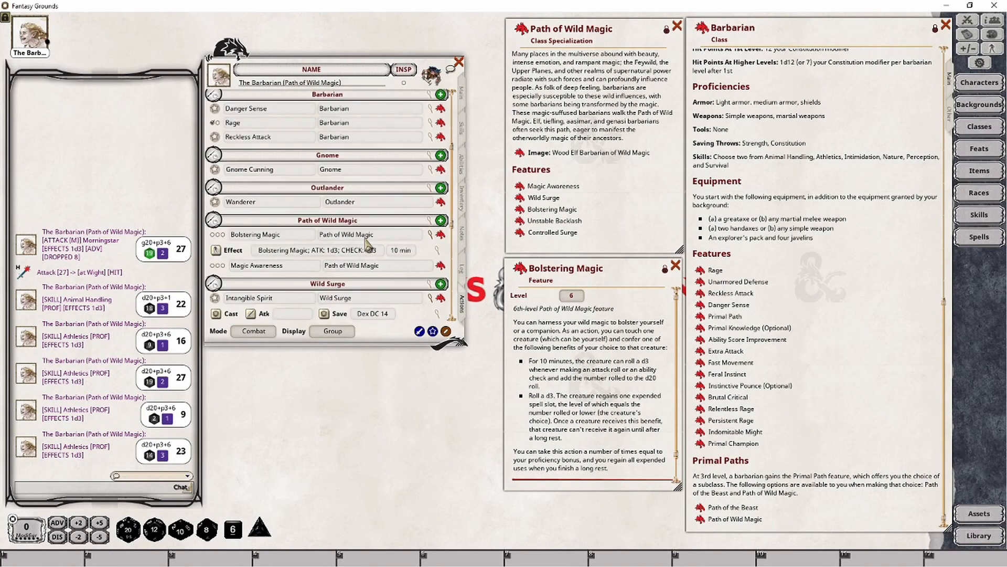
scroll(366, 245, down, 2)
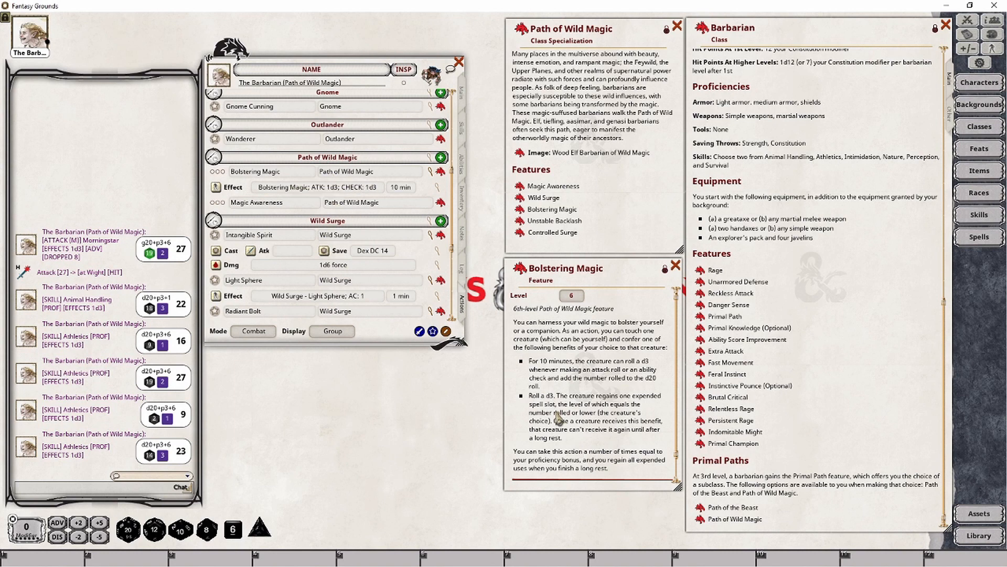
right_click(234, 530)
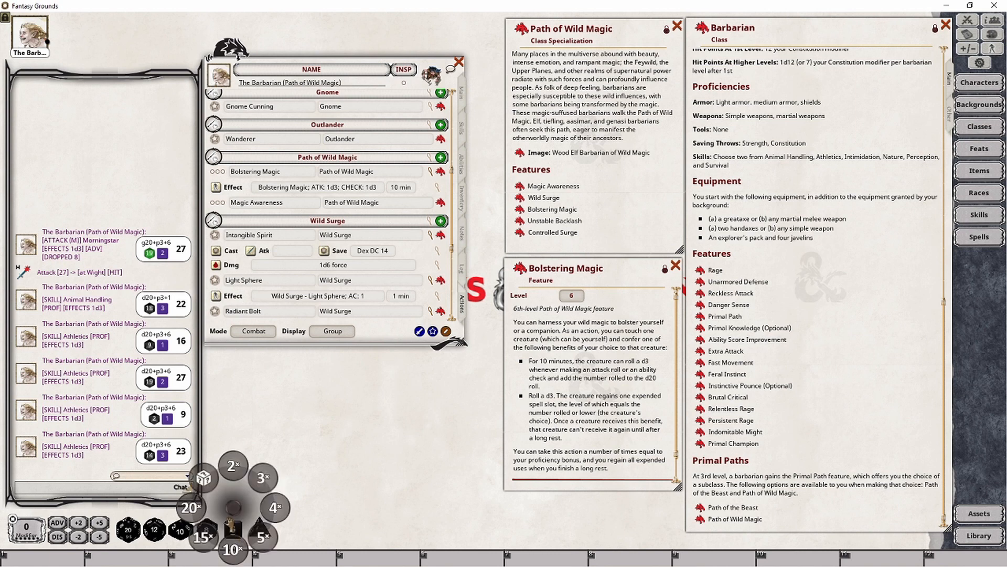
click(206, 482)
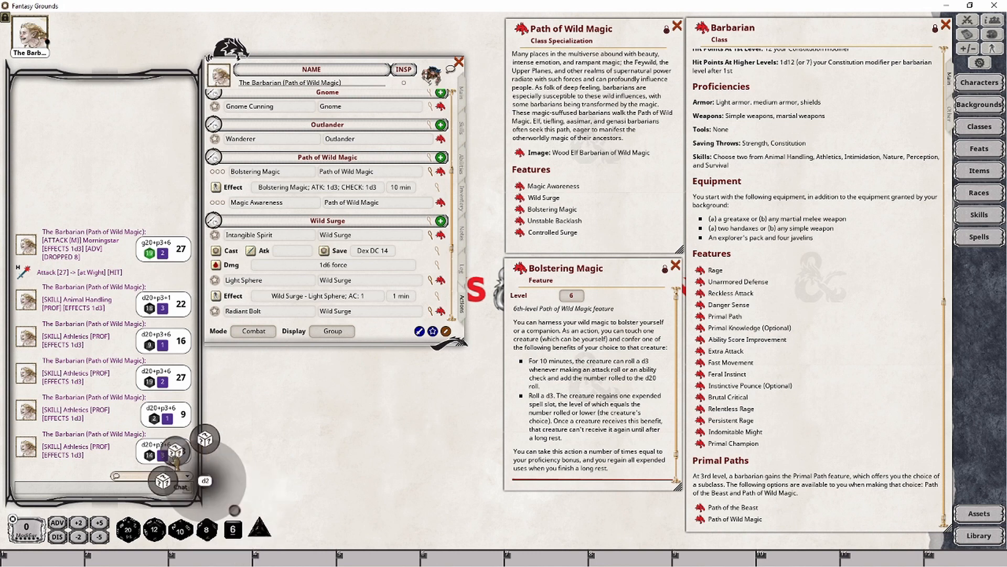
click(164, 480)
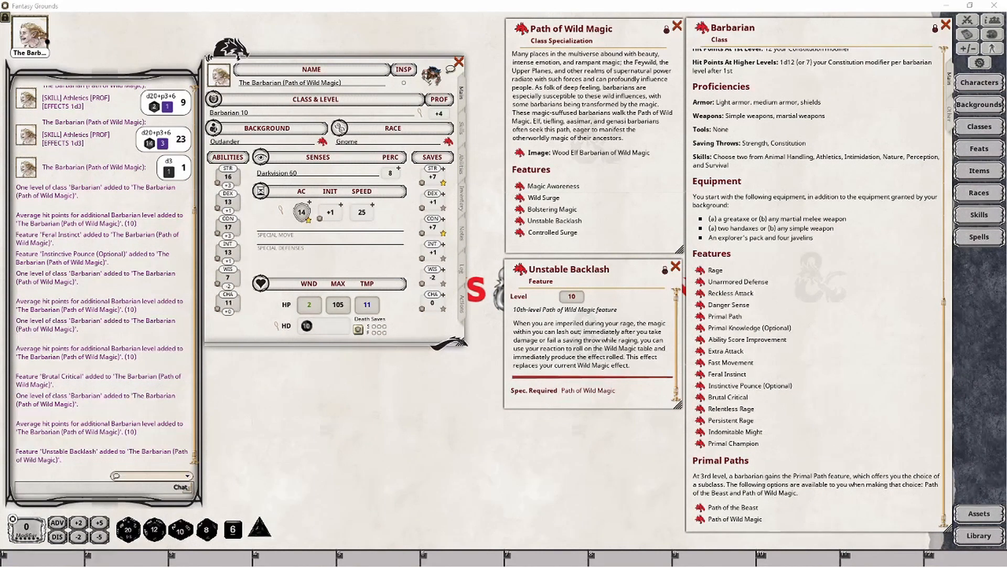
Look through the barbarian's Wild Surge powers and consult the Wild Surge feature for its Wild Magic table
click(467, 311)
scroll(344, 293, down, 5)
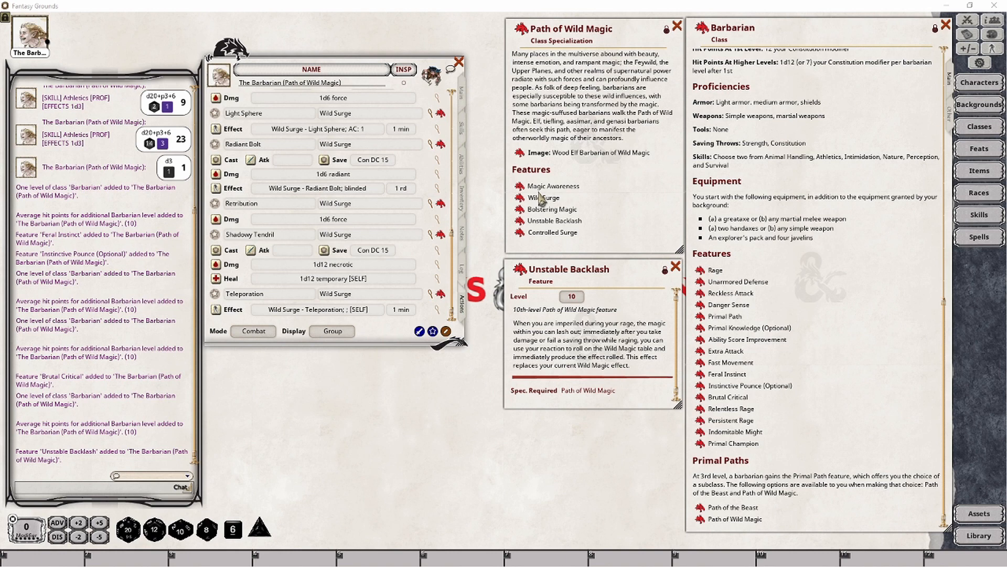
click(521, 199)
click(519, 385)
Assign the Unstable Backlash power to the Path of Wild Magic group
scroll(412, 234, up, 5)
scroll(411, 262, up, 5)
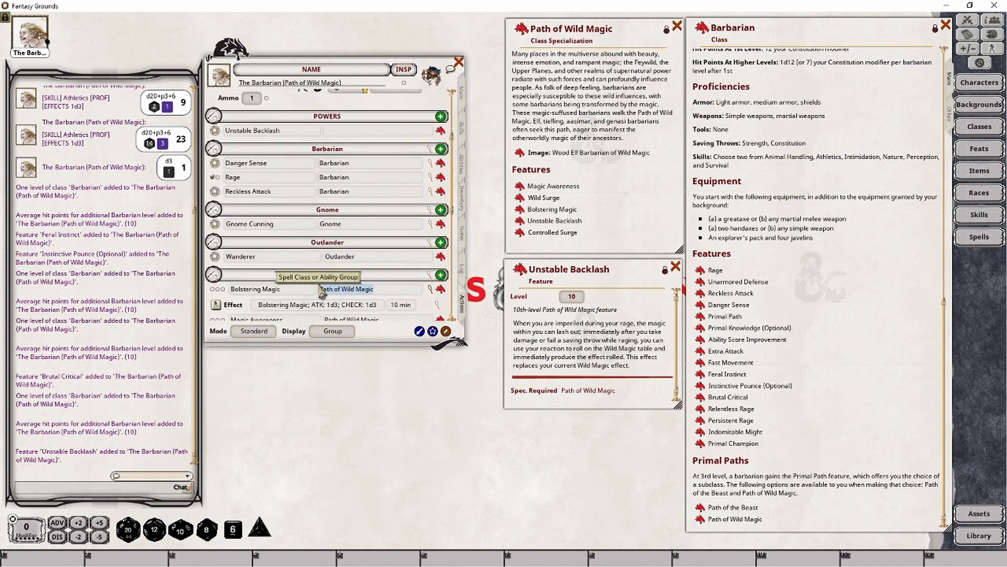
scroll(359, 246, up, 2)
scroll(359, 245, up, 2)
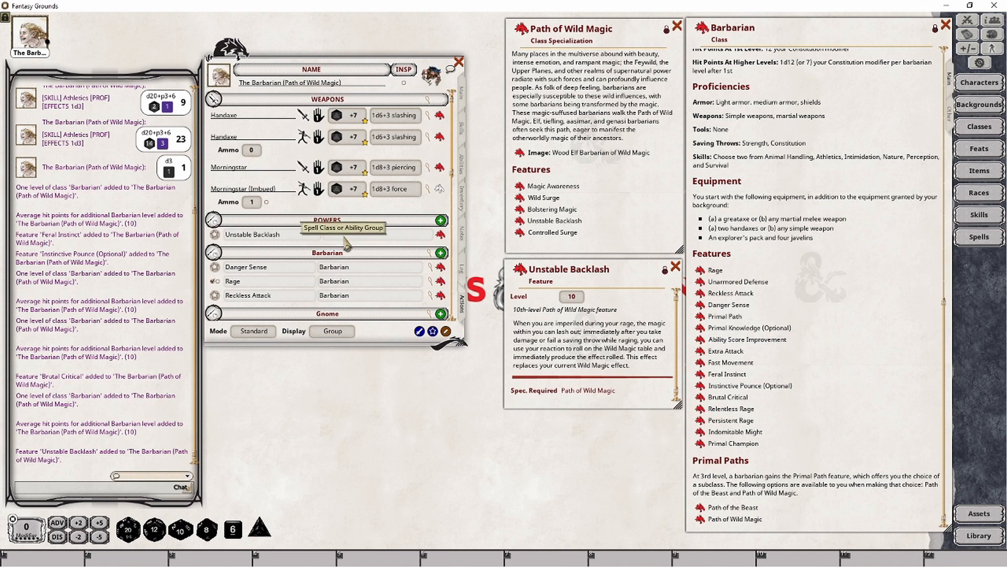
scroll(367, 252, down, 4)
scroll(367, 259, down, 3)
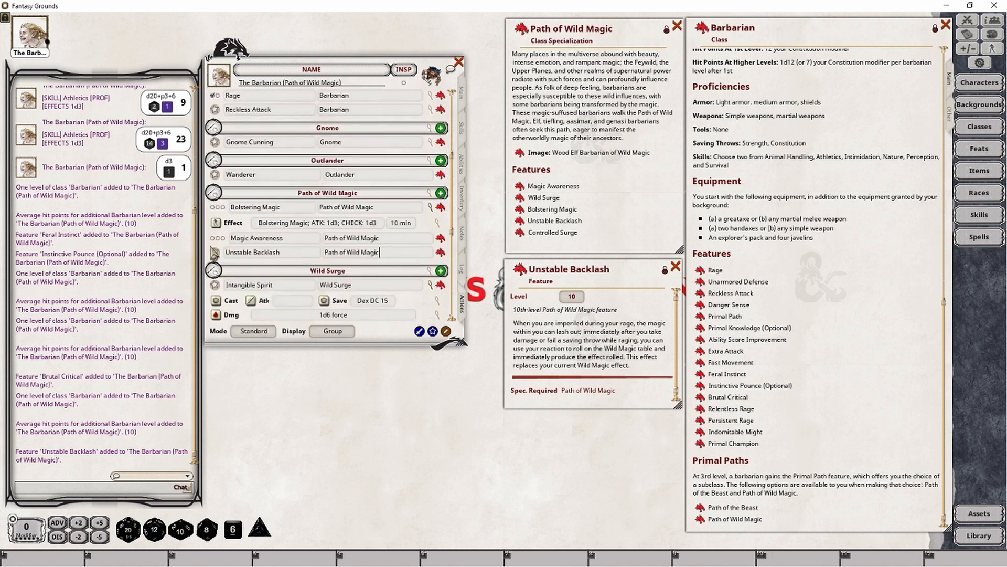
Announce the Unstable Backlash power in the chat and close its feature description
click(215, 252)
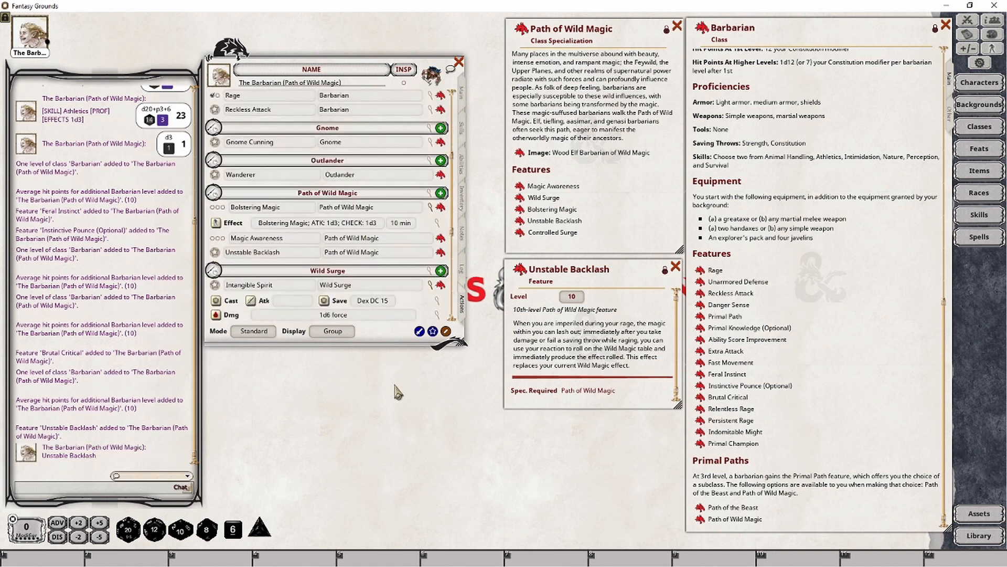
click(675, 266)
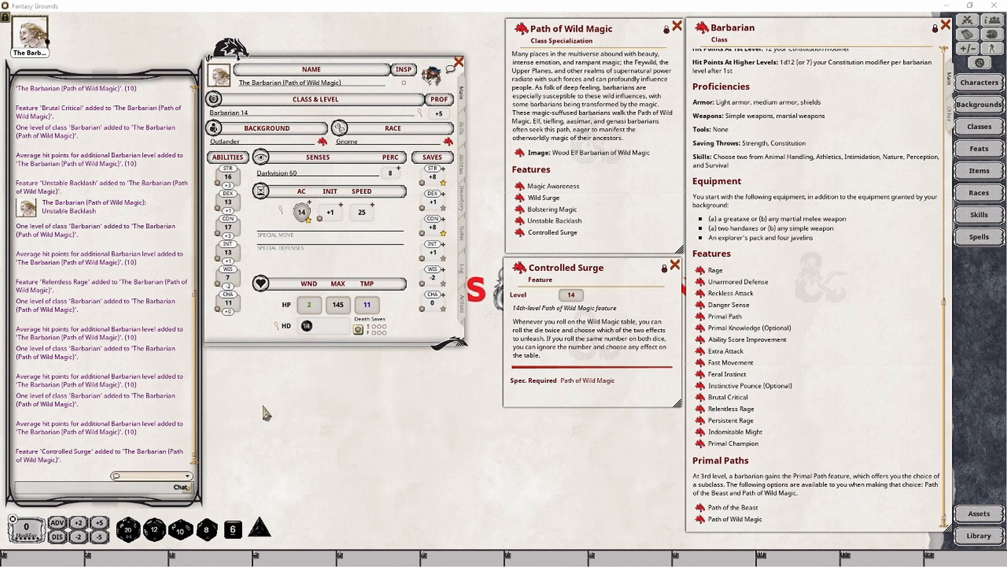
Roll twice on the Wild Magic table linked from Wild Surge and compare the two rolled effects in the table
click(521, 198)
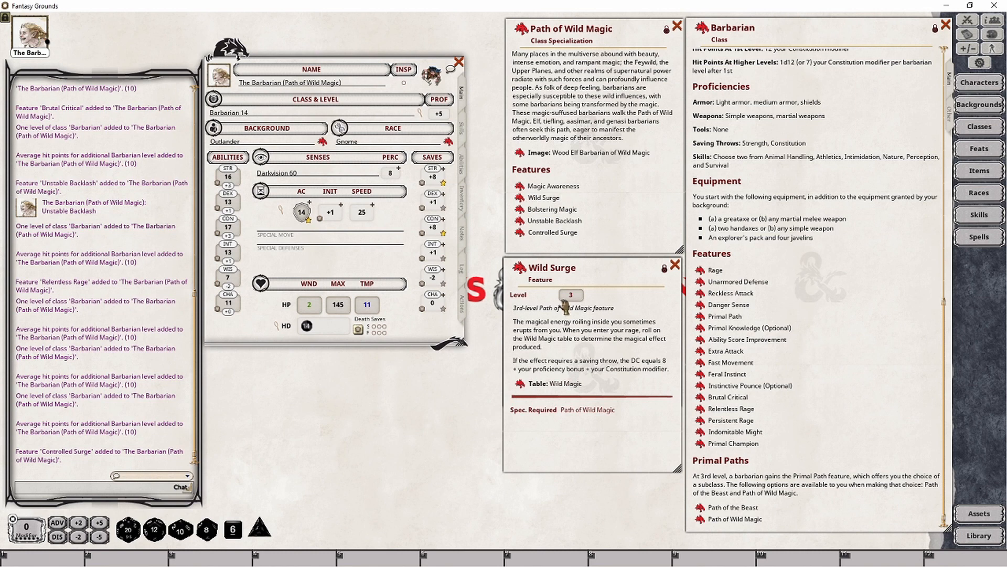
click(525, 385)
click(494, 80)
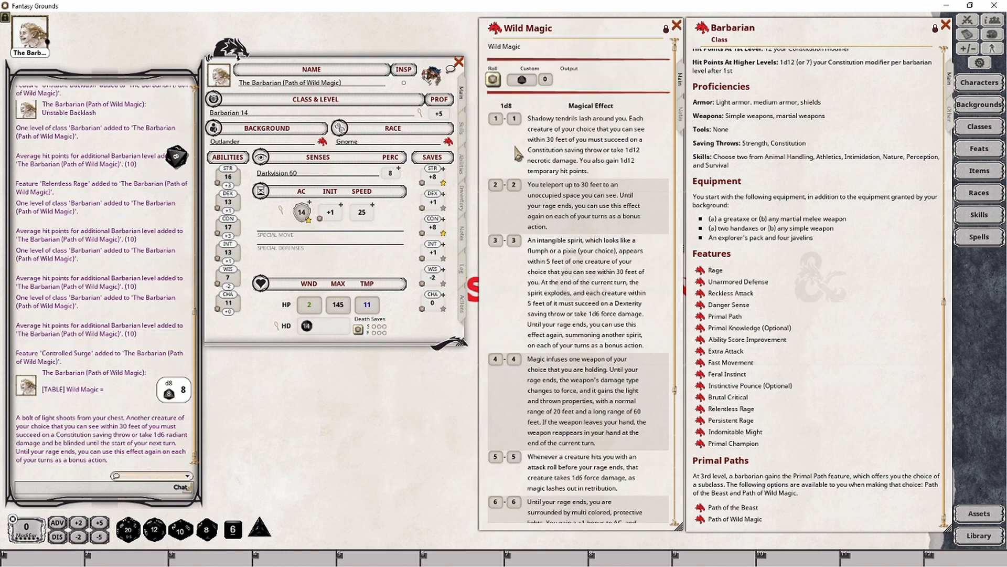
click(493, 80)
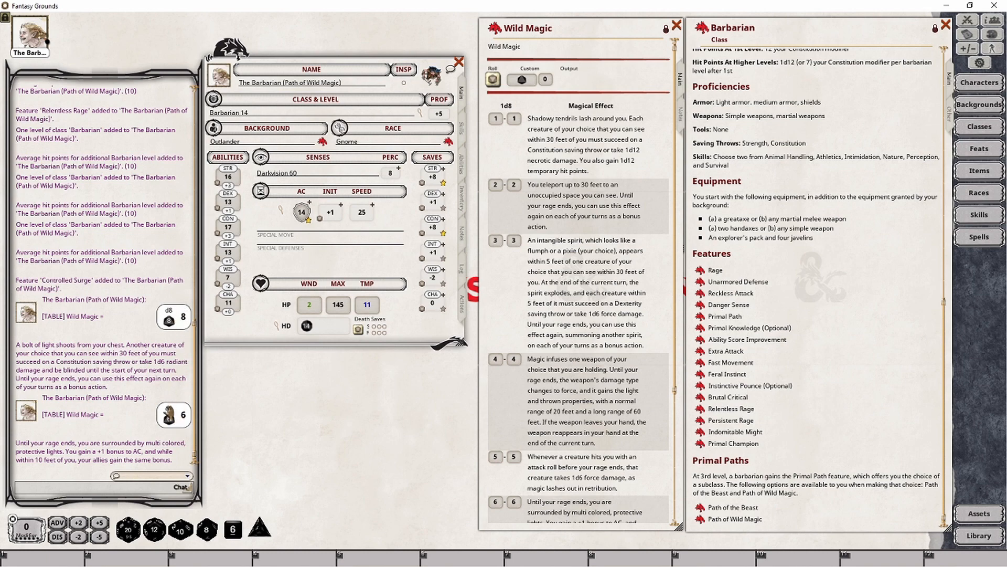
scroll(530, 429, down, 5)
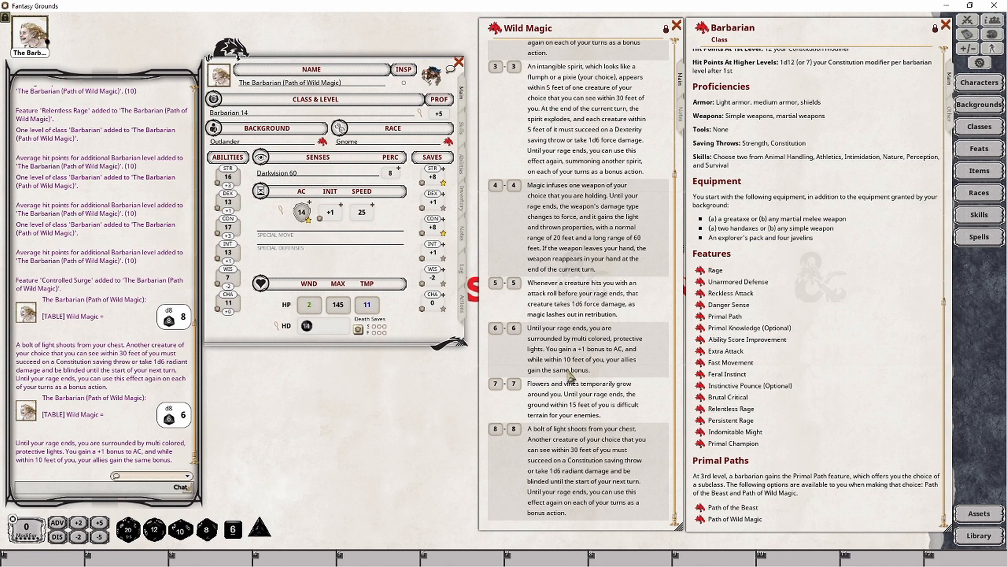
scroll(569, 372, up, 4)
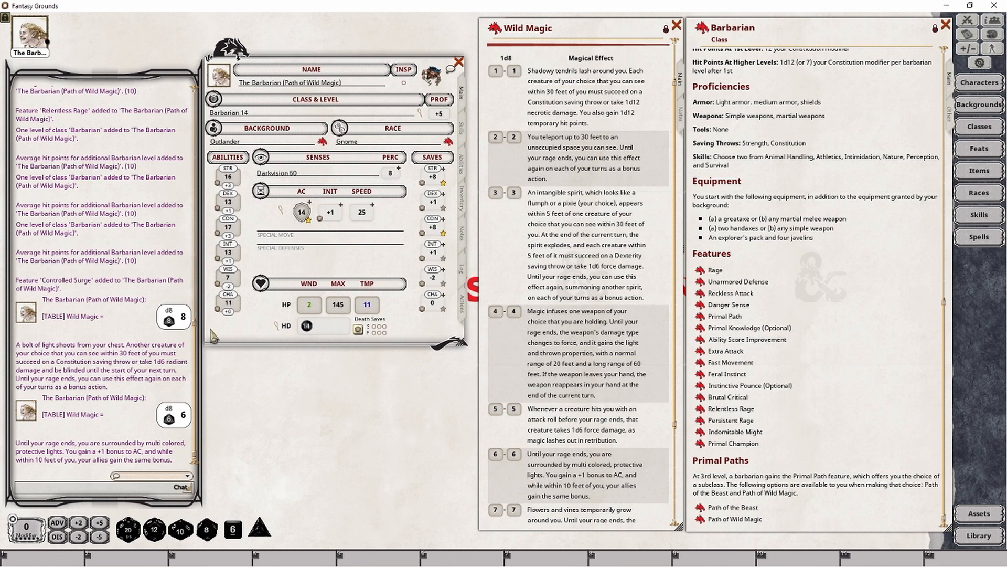
scroll(569, 408, down, 3)
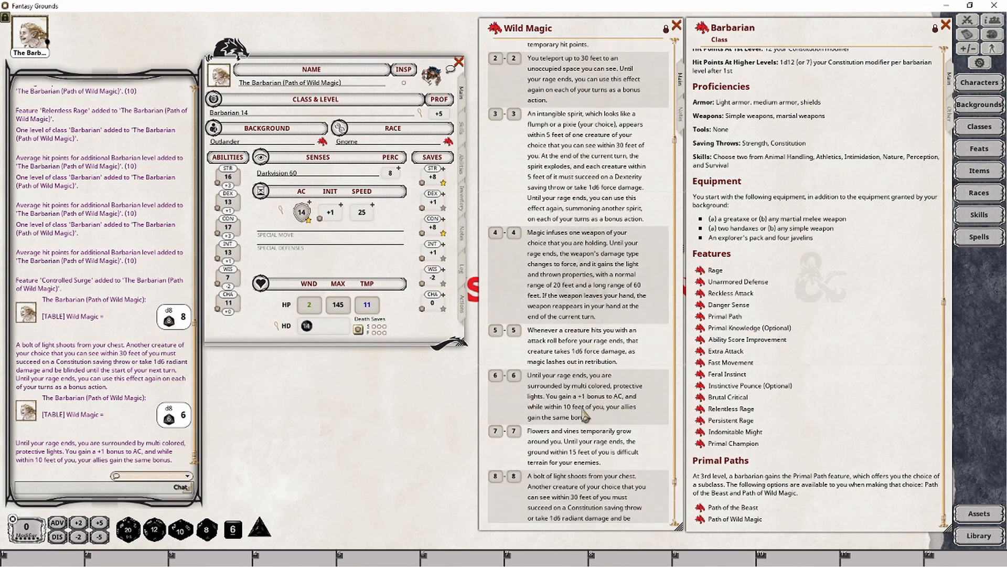
scroll(576, 435, down, 2)
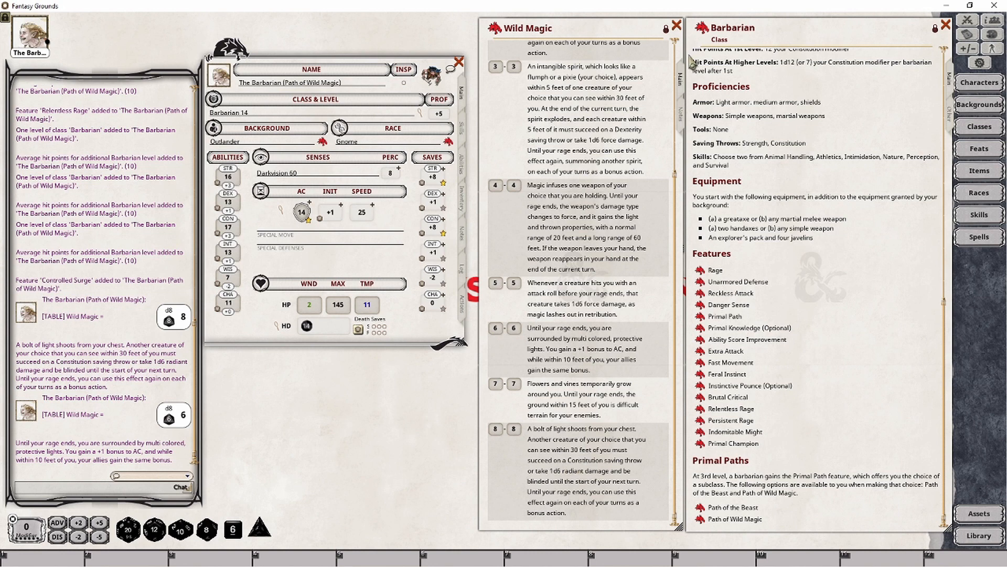
Show the barbarian's powers in Combat mode with the display set to Actions
click(464, 306)
scroll(388, 252, down, 5)
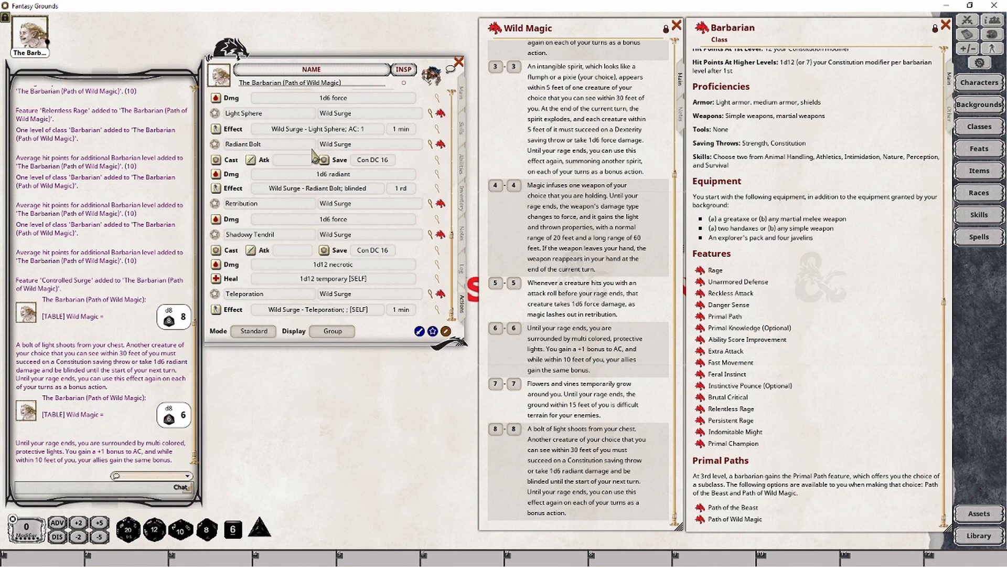
click(253, 331)
click(264, 332)
click(332, 334)
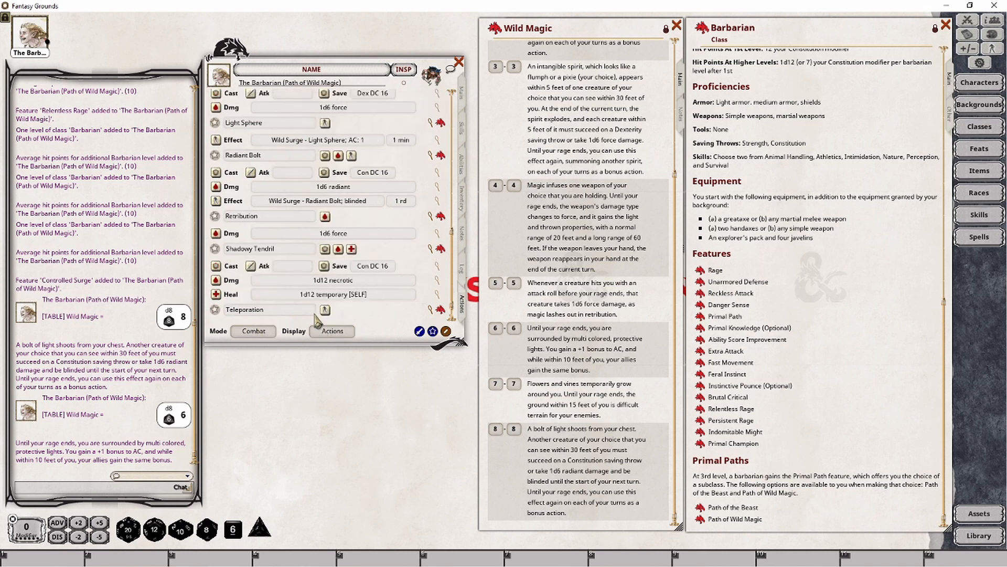
Collapse the action details of all Wild Surge powers, from Intangible Spirit through Teleporation
click(431, 155)
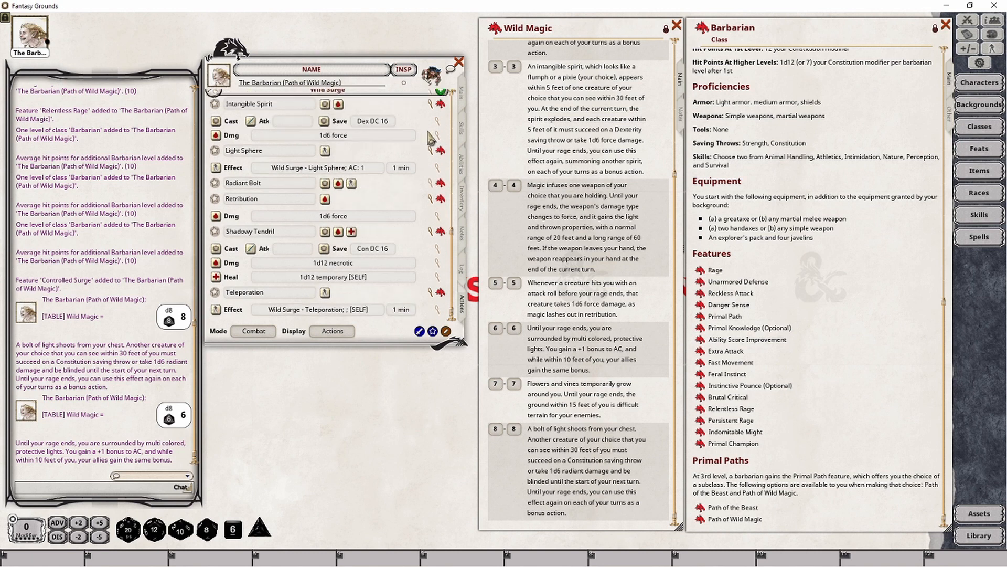
click(431, 151)
click(429, 122)
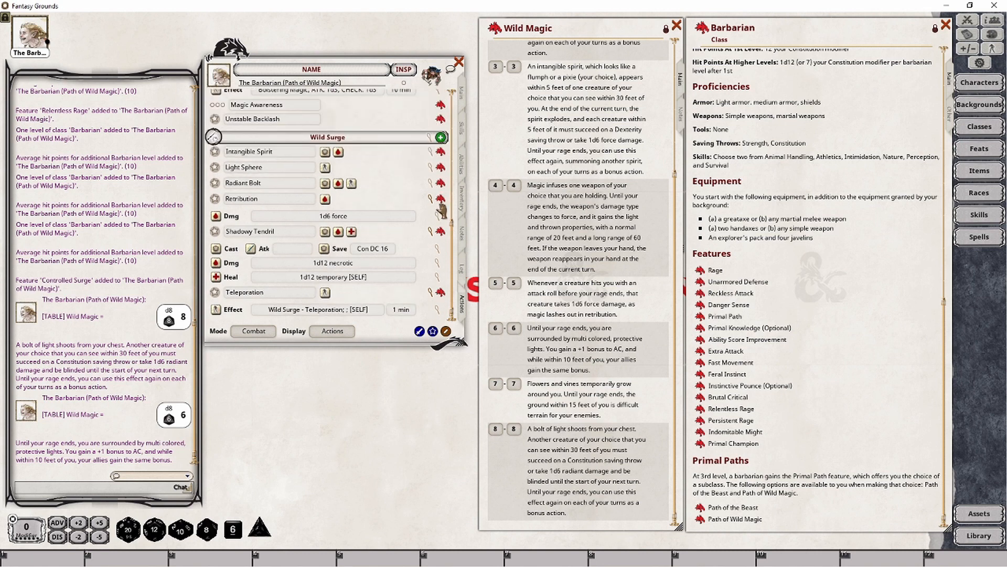
click(430, 231)
click(431, 243)
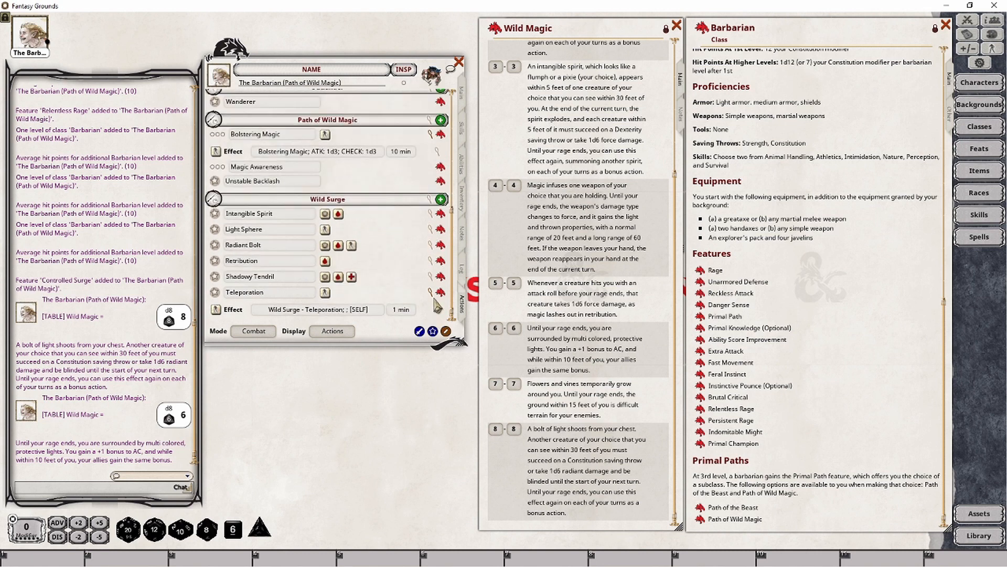
click(429, 292)
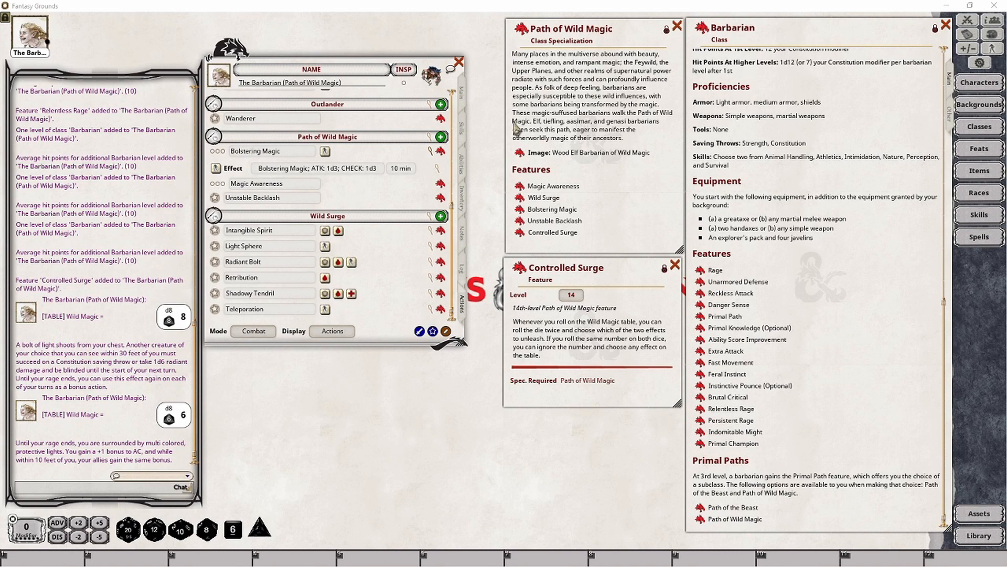
Switch the barbarian's powers to Preparation mode, review their daily uses, and return to the character's main page
click(462, 94)
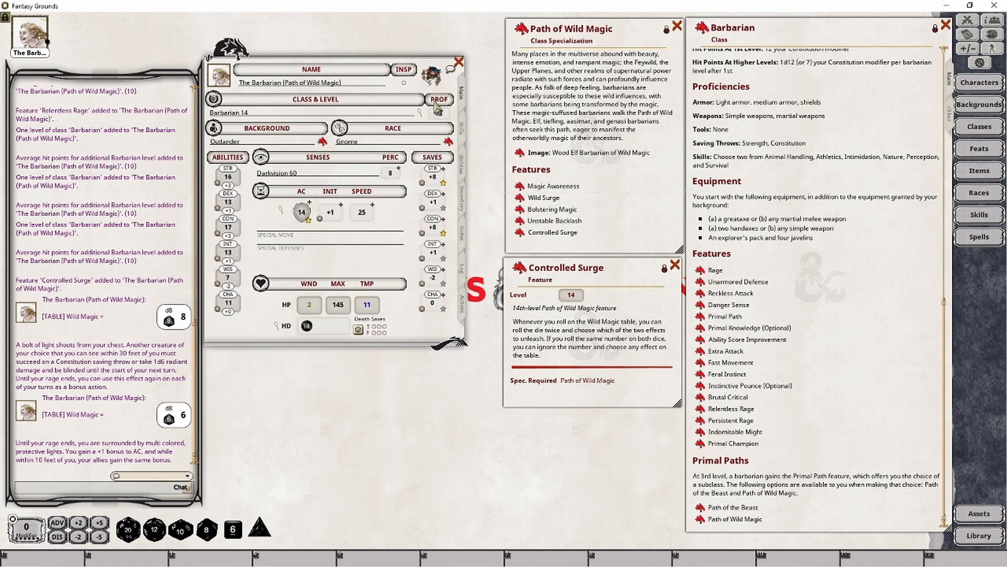
click(462, 304)
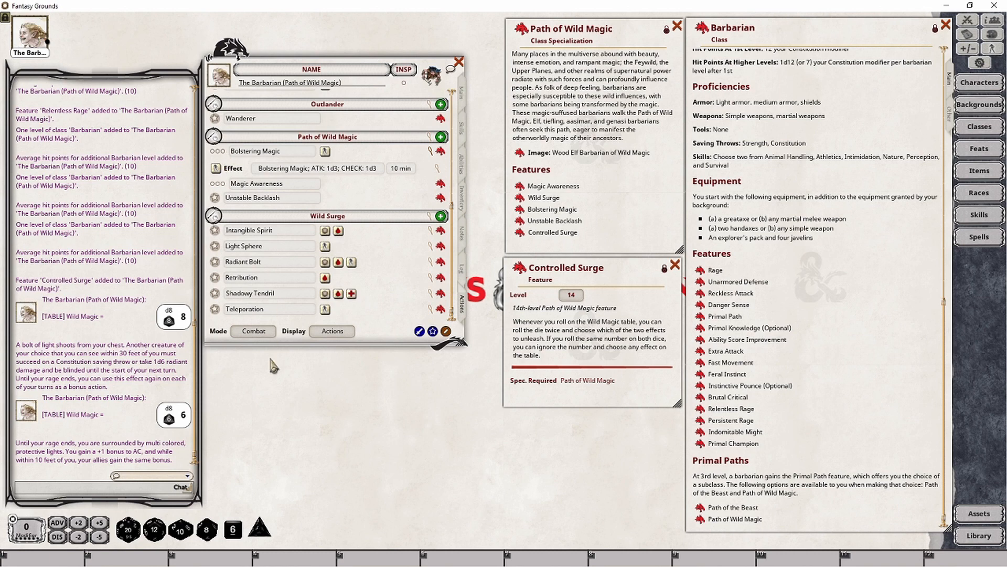
click(261, 337)
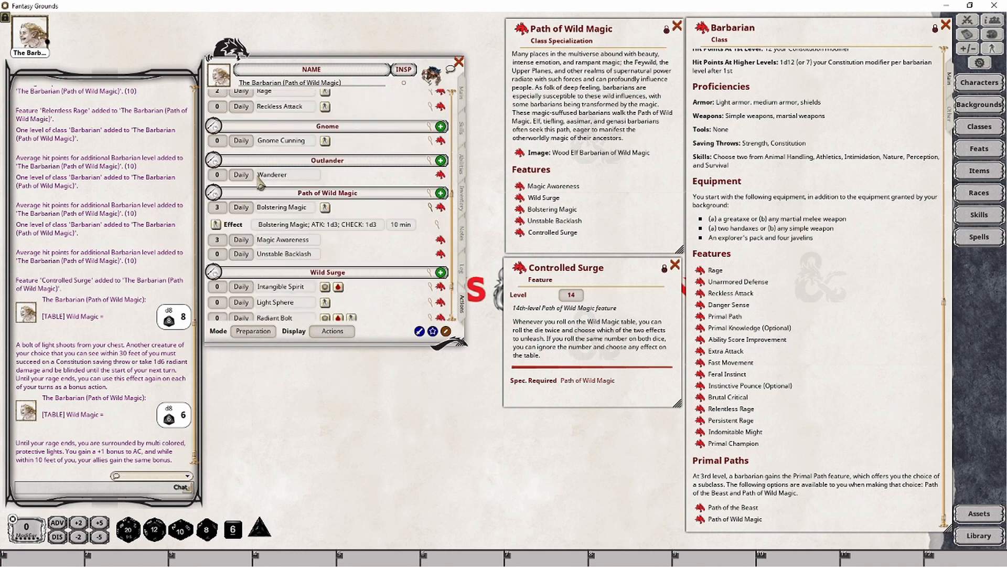
scroll(217, 241, up, 2)
click(463, 99)
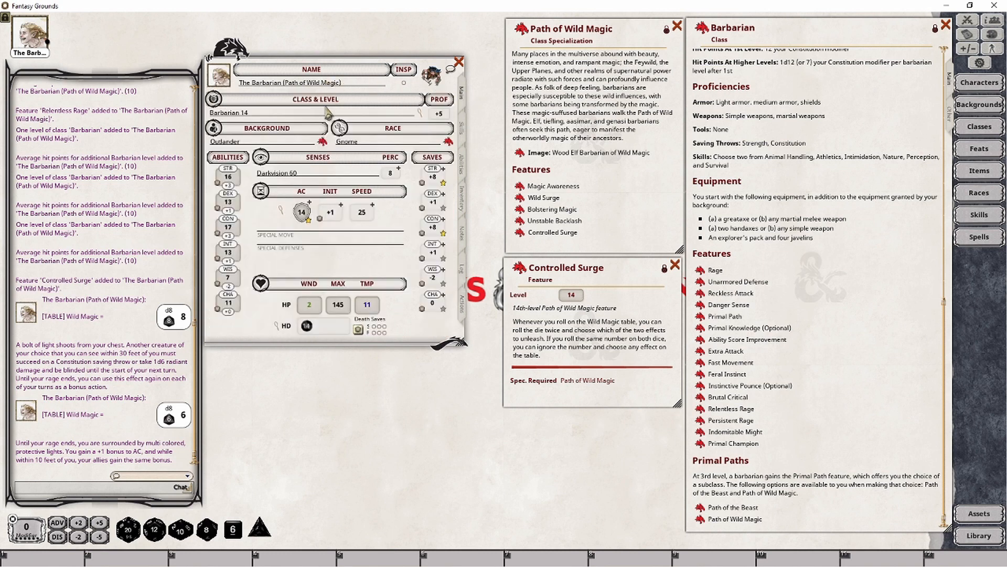